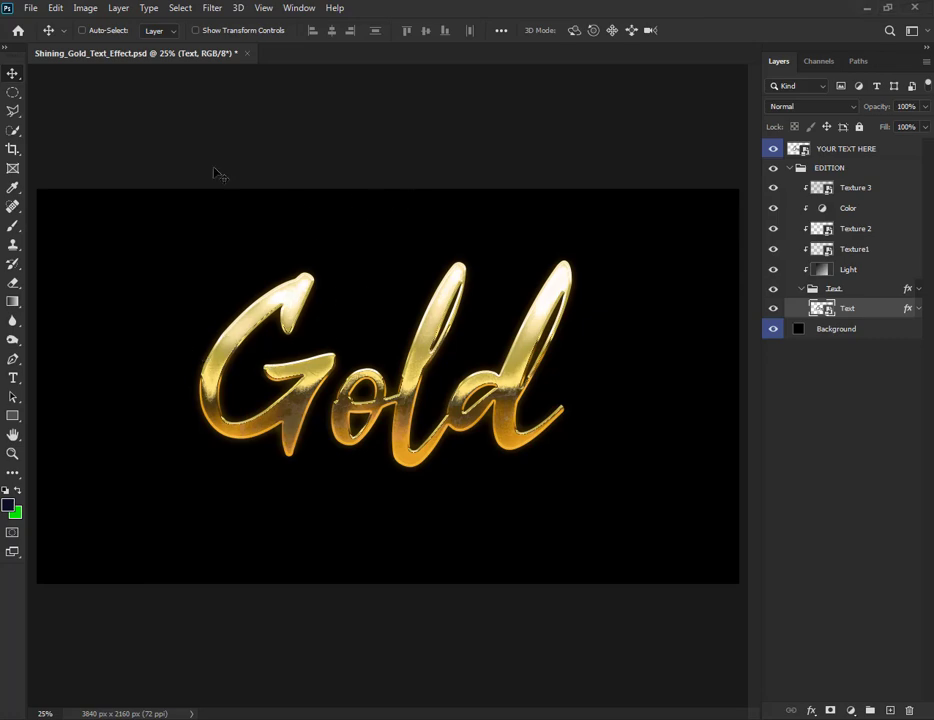
- Create a new 1280 × 720 px document
click(31, 8)
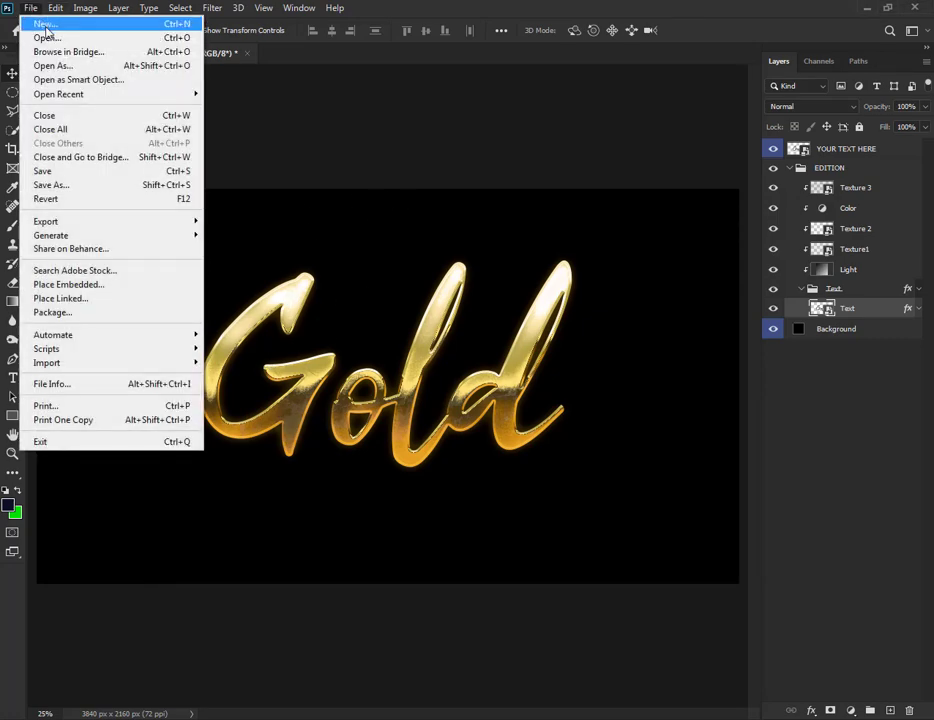
click(45, 24)
key(Tab)
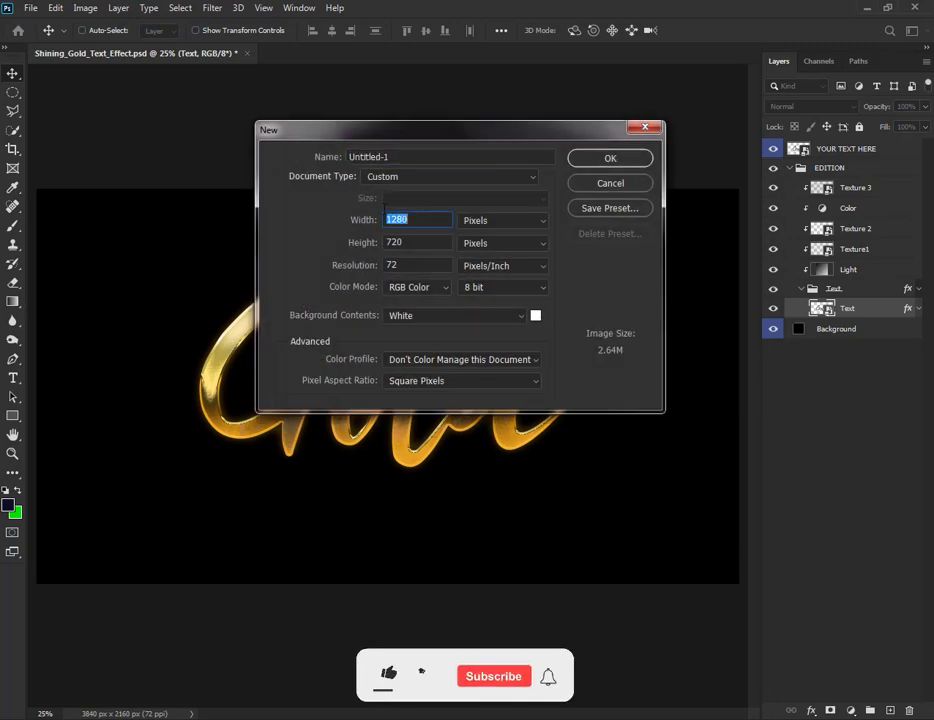
key(Tab)
click(594, 163)
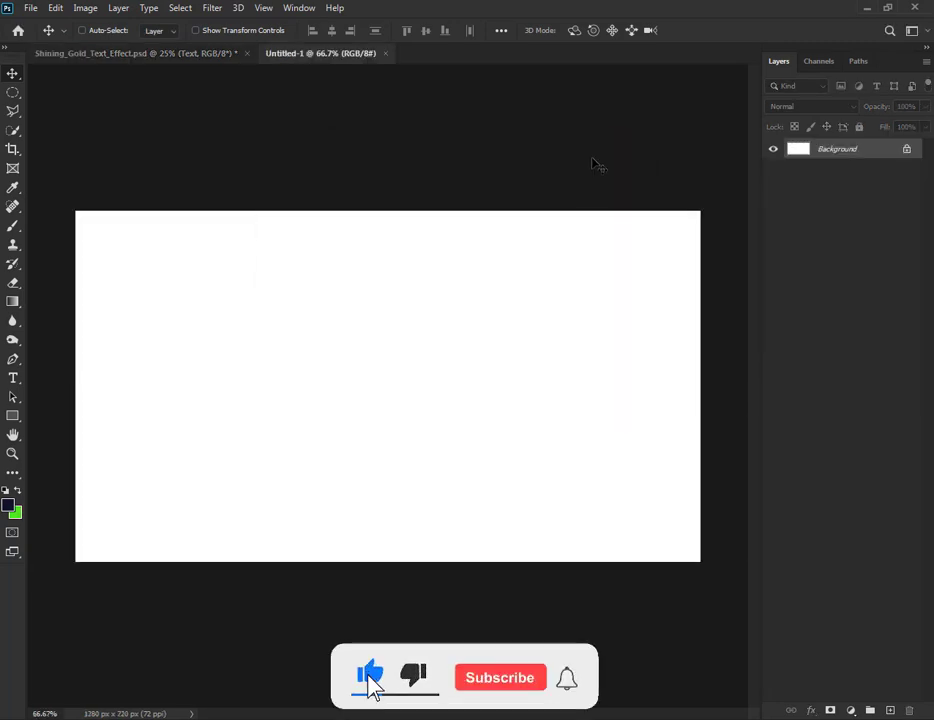
- Cover the canvas with a black (000000) Solid Color fill layer
click(851, 710)
click(842, 446)
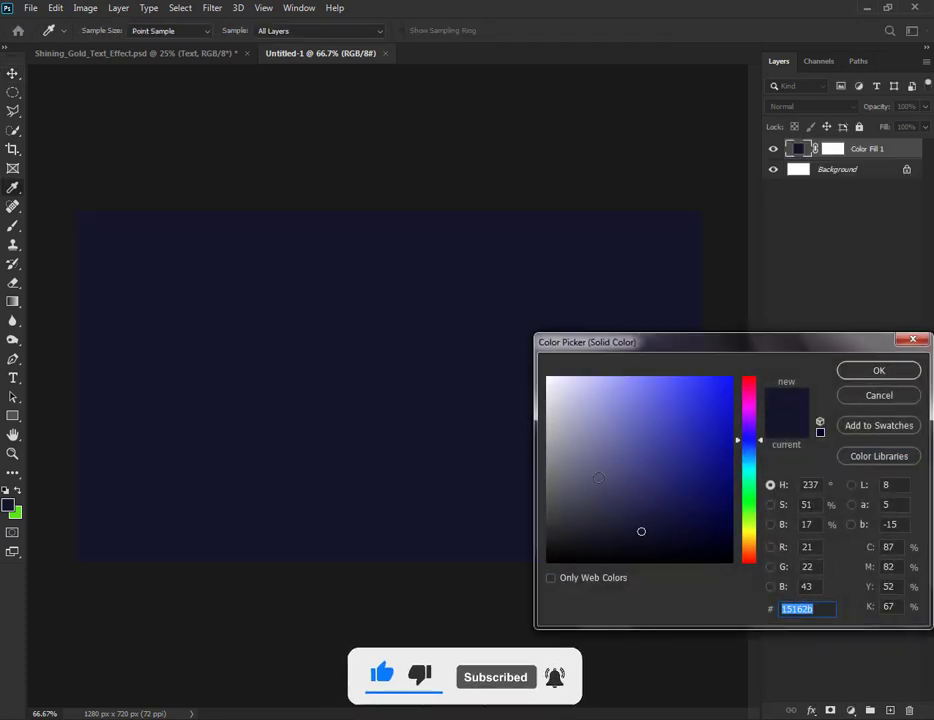
text(000000)
key(Return)
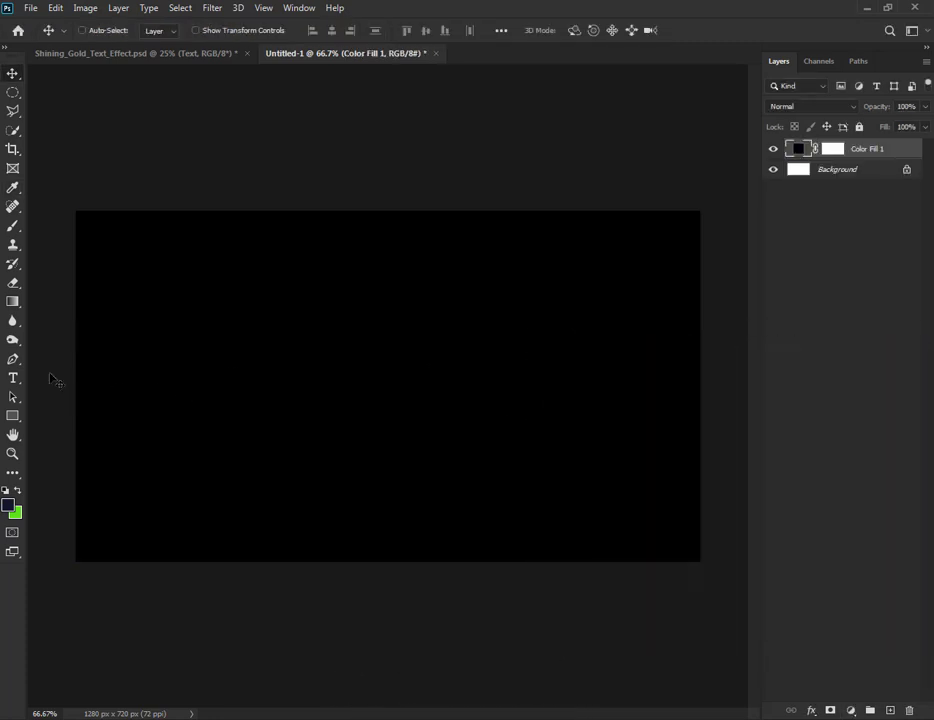
click(13, 378)
- Type the word 'Gold' on the canvas in the Tahu! script font
click(260, 362)
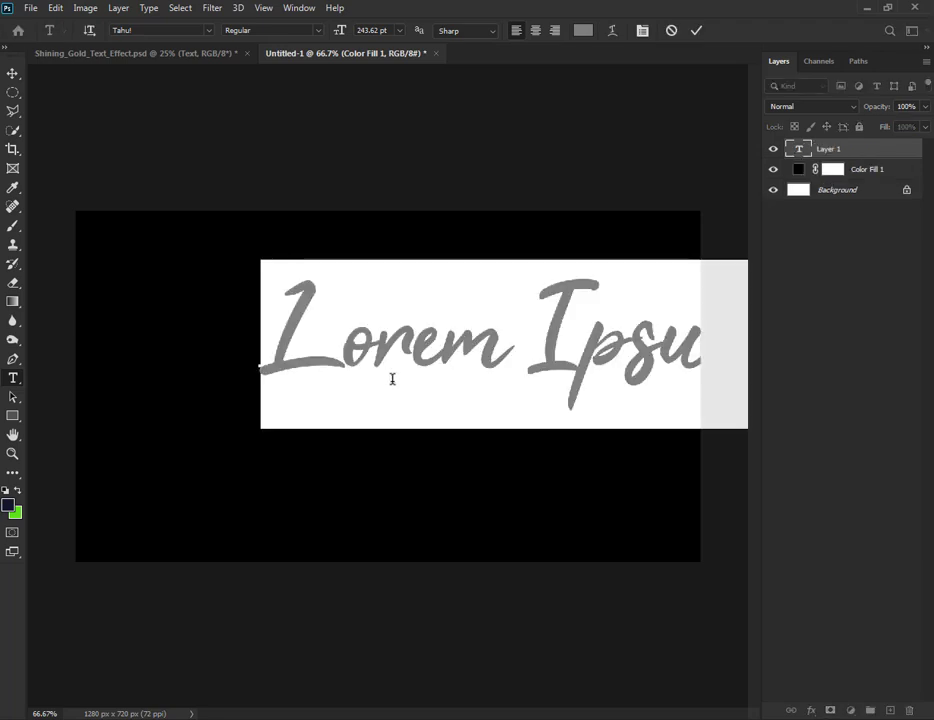
text(g)
key(BackSpace)
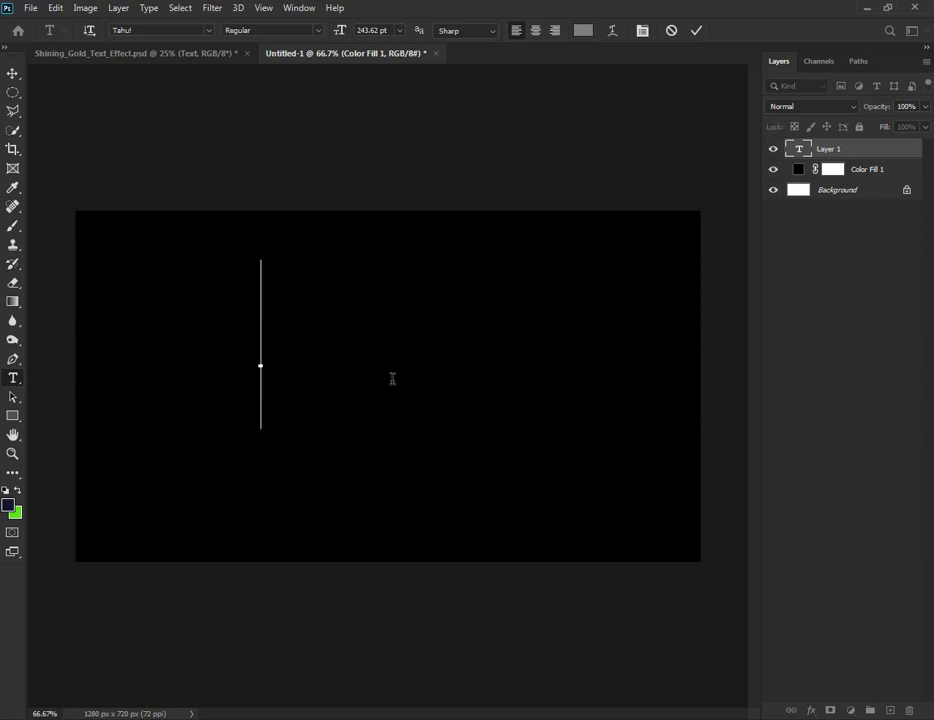
text(Gold)
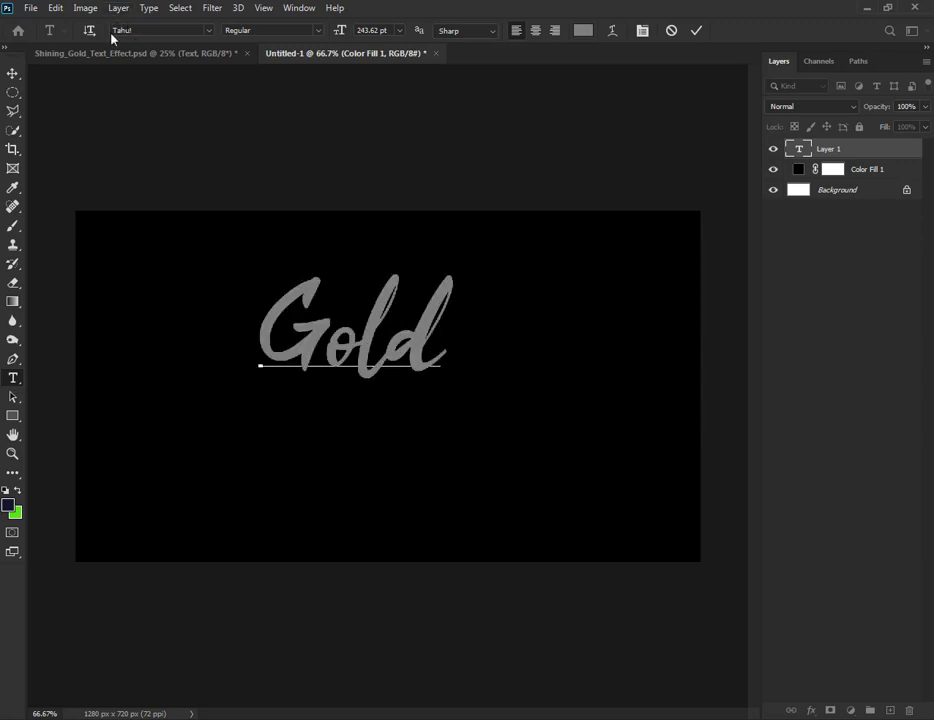
click(12, 73)
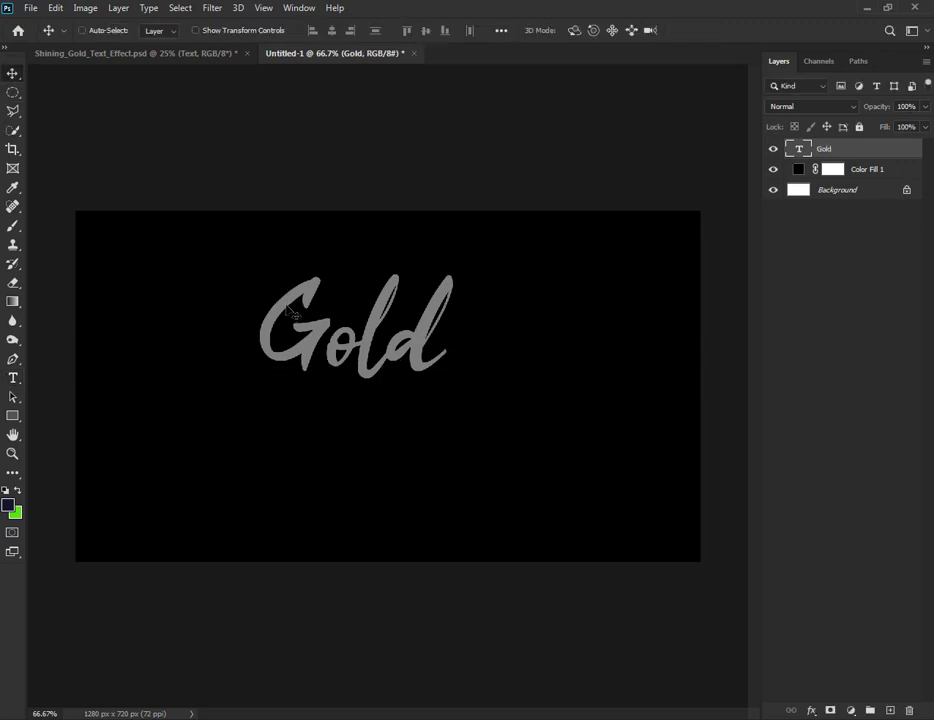
- Scale the Gold text up to about 363 pt and centre it on the canvas
key(ctrl+t)
drag(356, 430, 369, 525)
drag(356, 362, 388, 363)
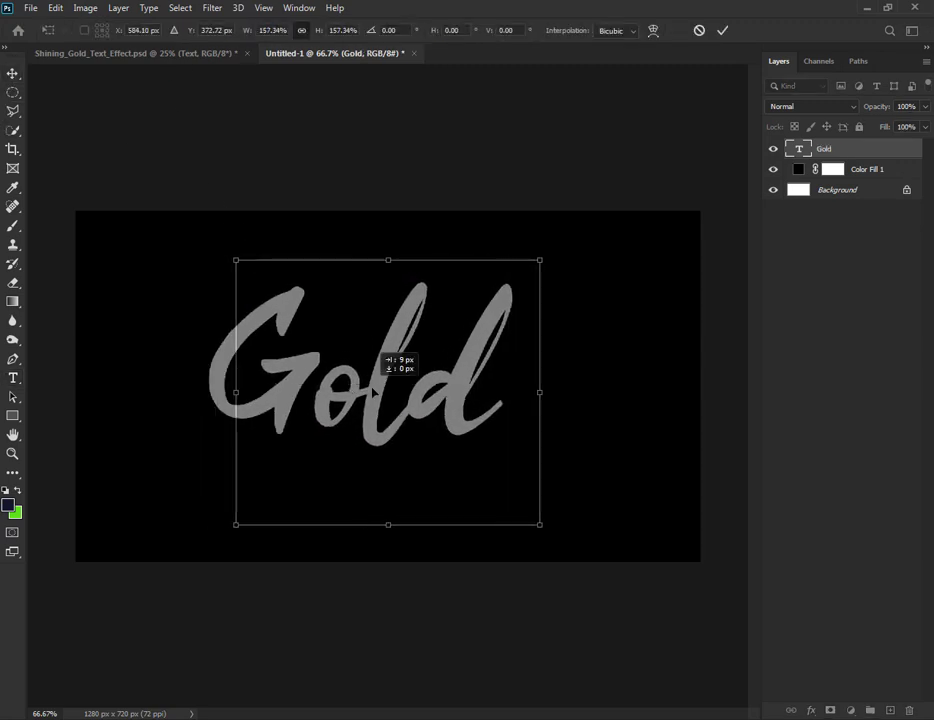
click(722, 31)
key(t)
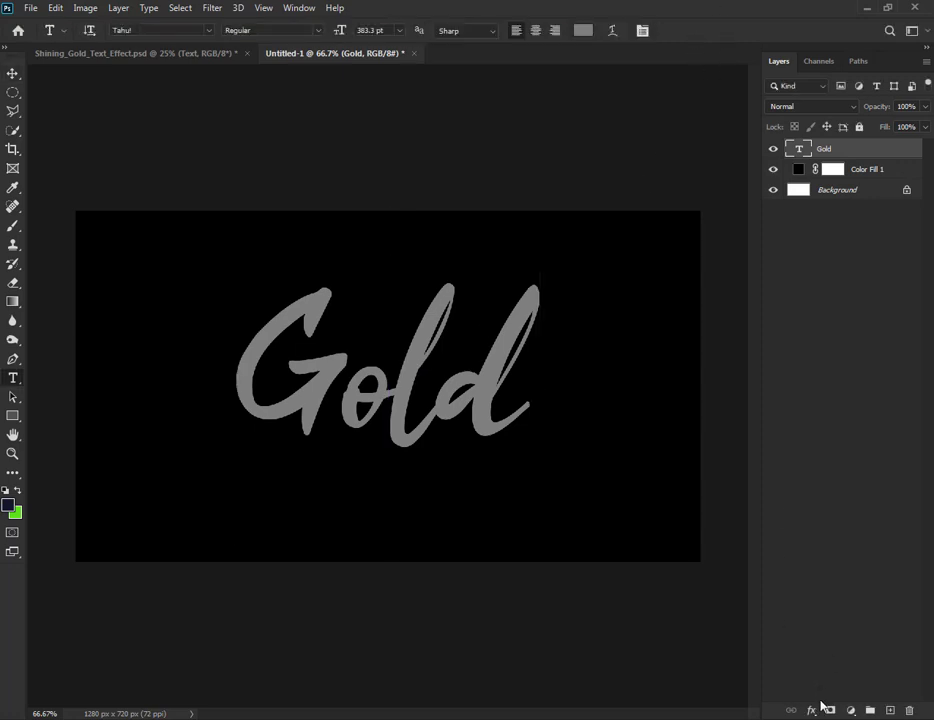
click(811, 710)
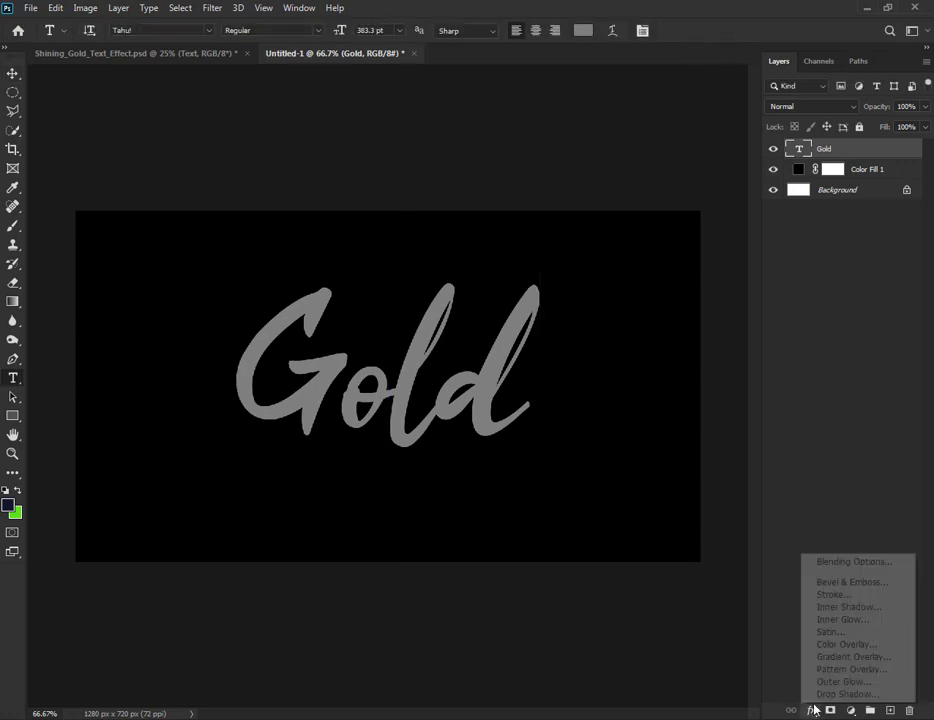
- Give the Gold text a 4 px Stroke with Overprint and Gradient fill type
click(822, 594)
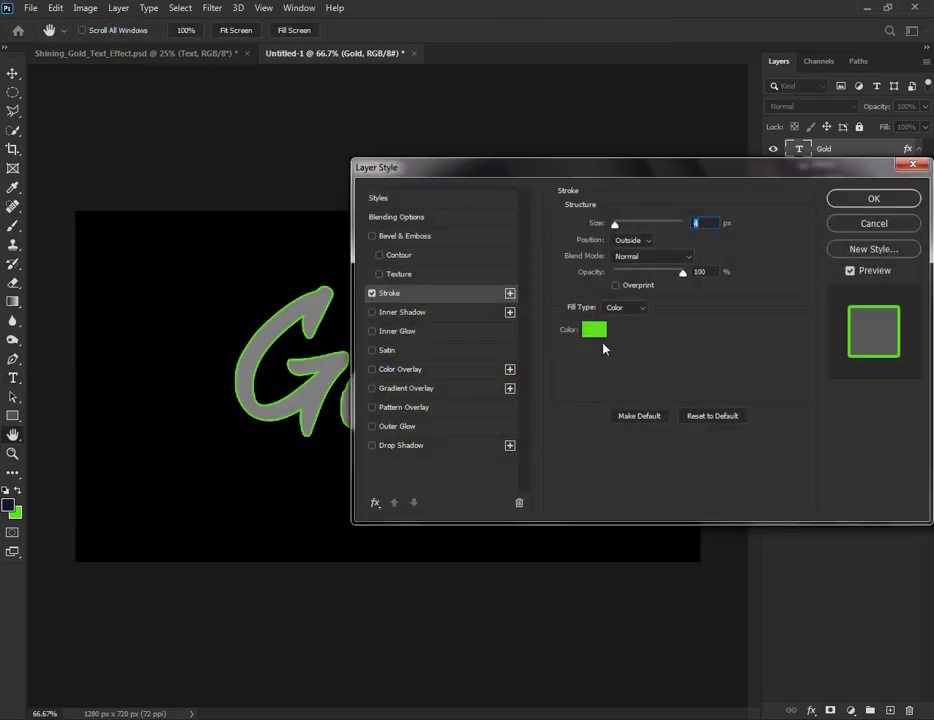
click(436, 299)
click(638, 288)
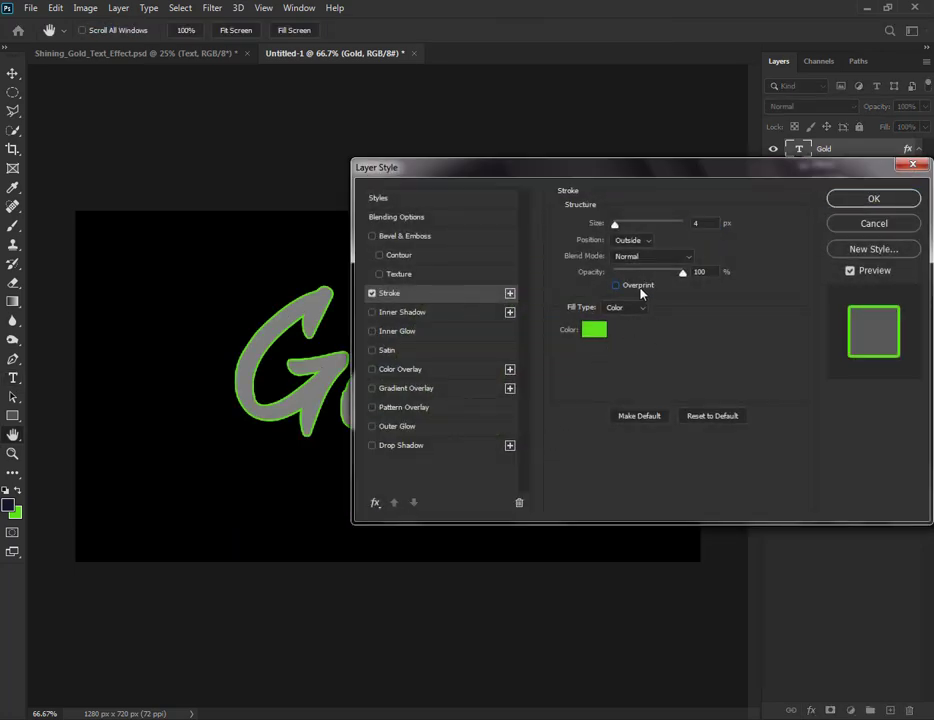
click(625, 307)
click(615, 329)
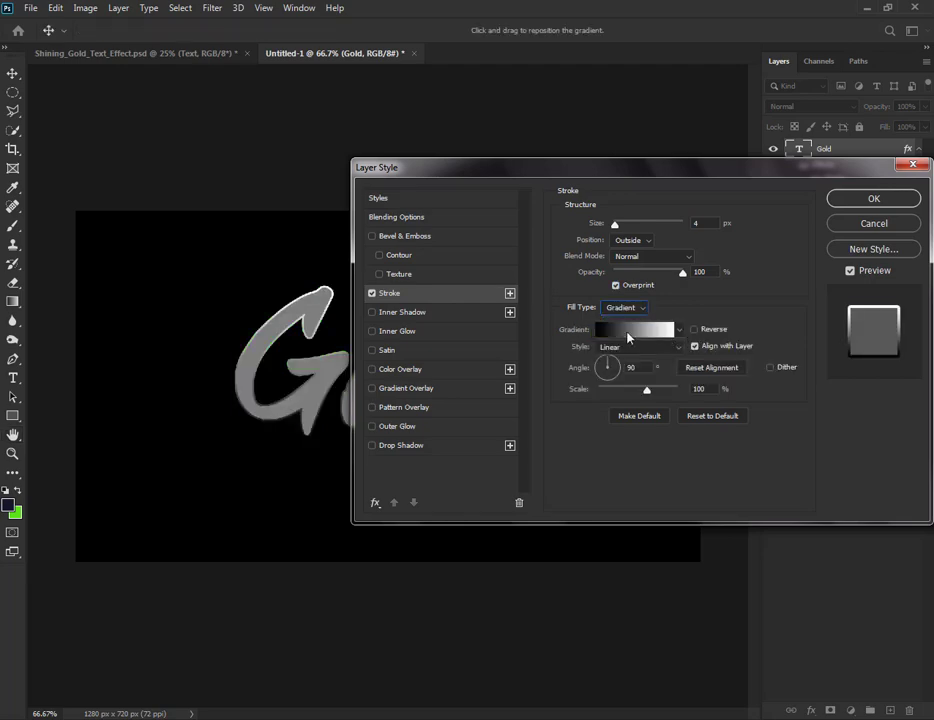
click(627, 337)
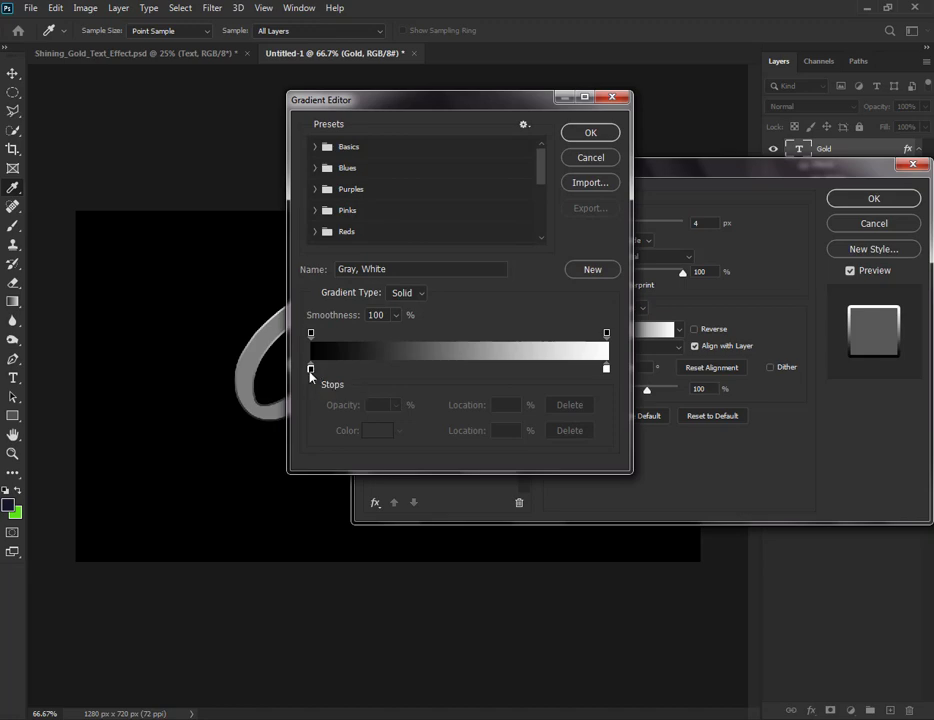
- Set the left gradient stop to #fcf2b1 and add a peach #f0c68b stop at 8%
click(311, 369)
click(376, 432)
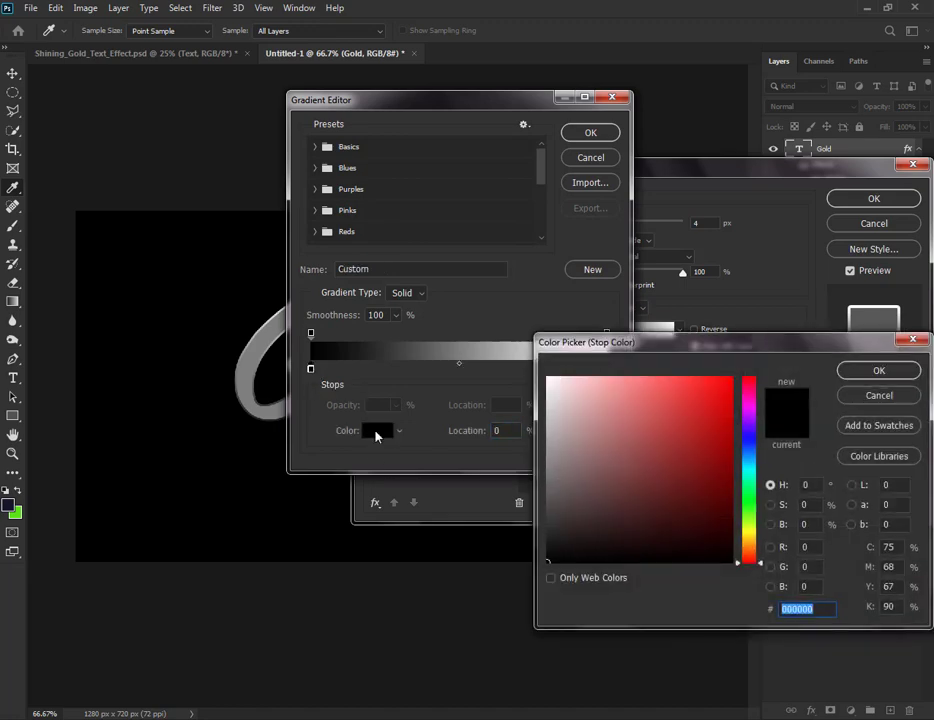
text(f)
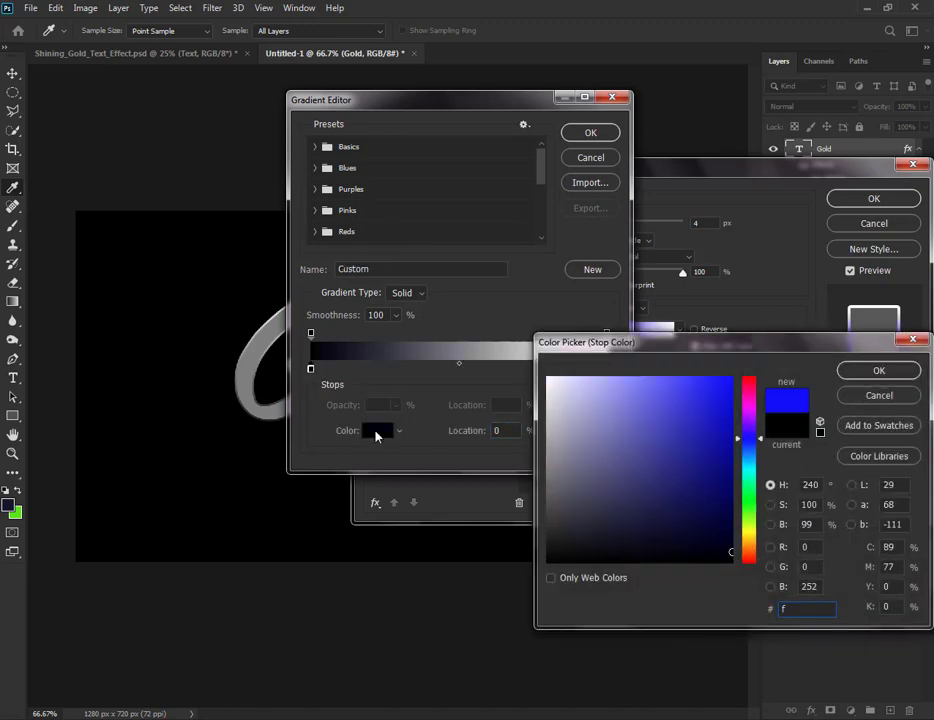
text(cf2)
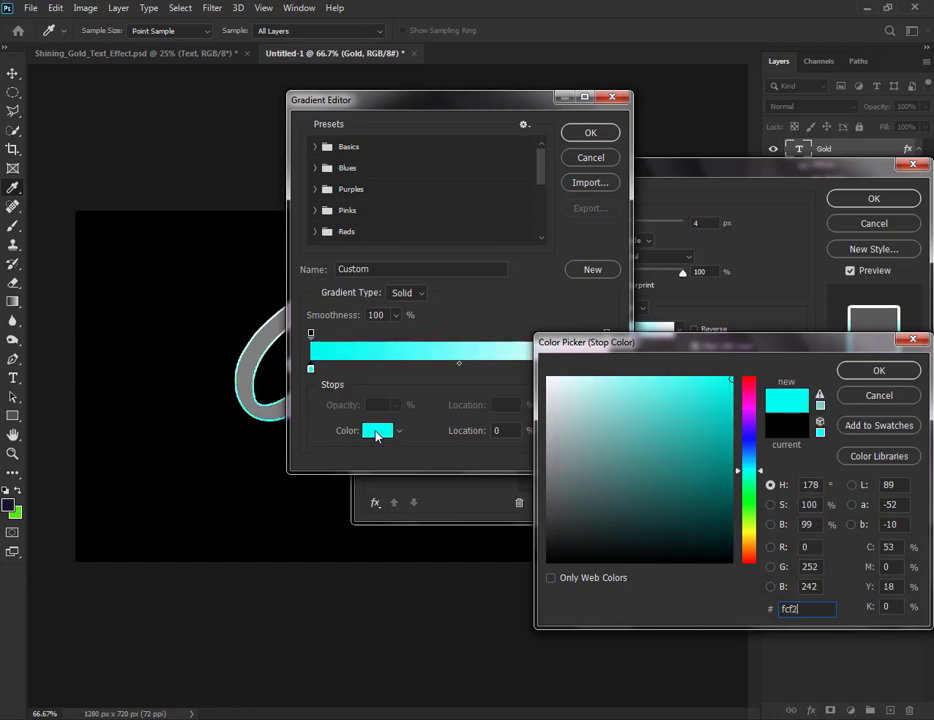
text(b)
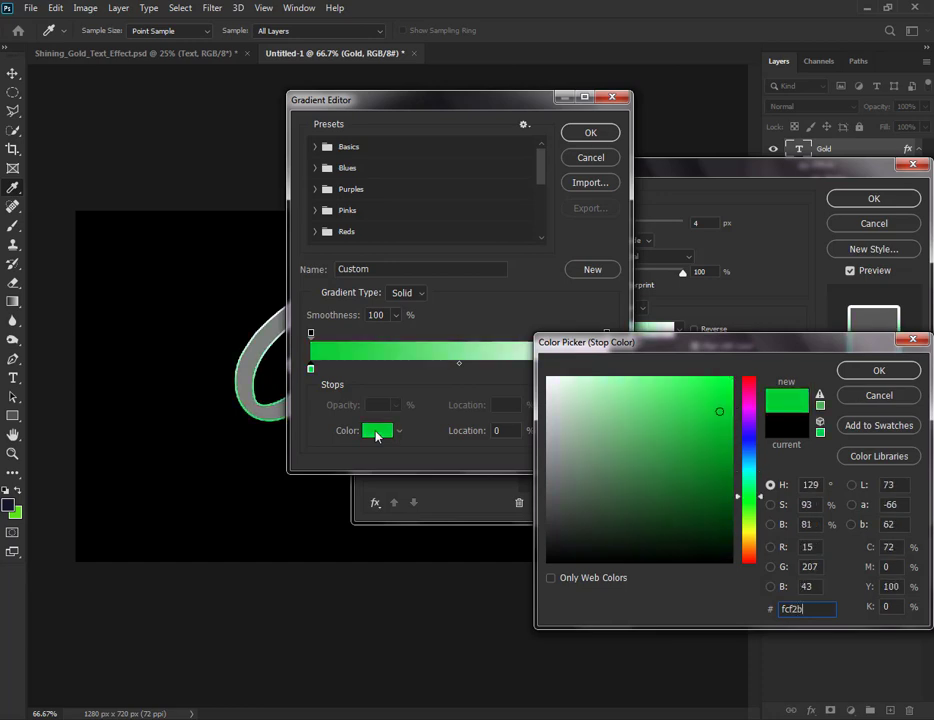
text(1)
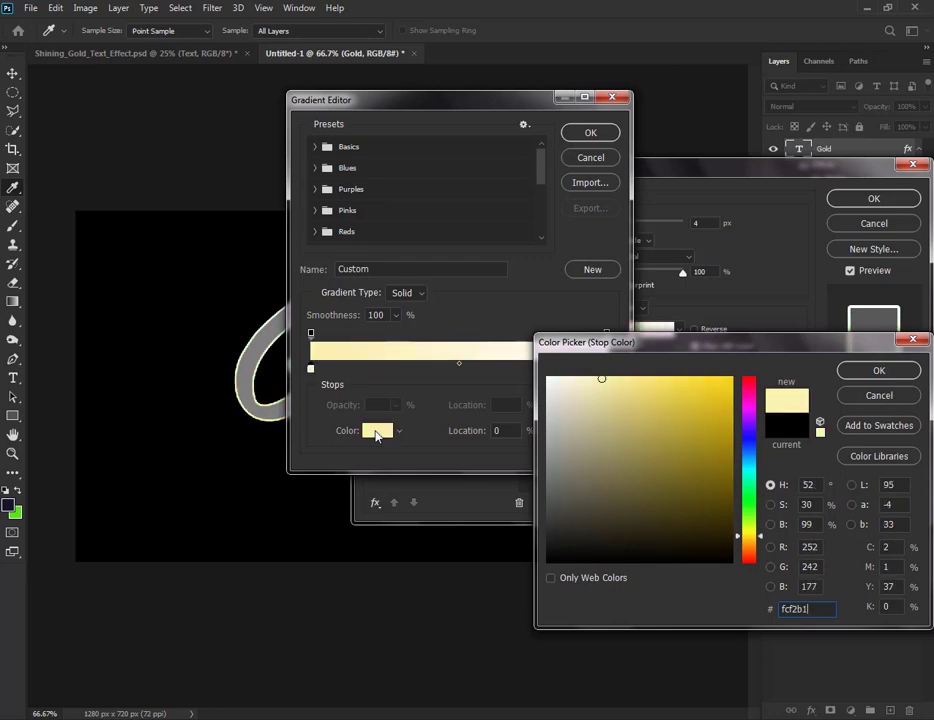
click(885, 372)
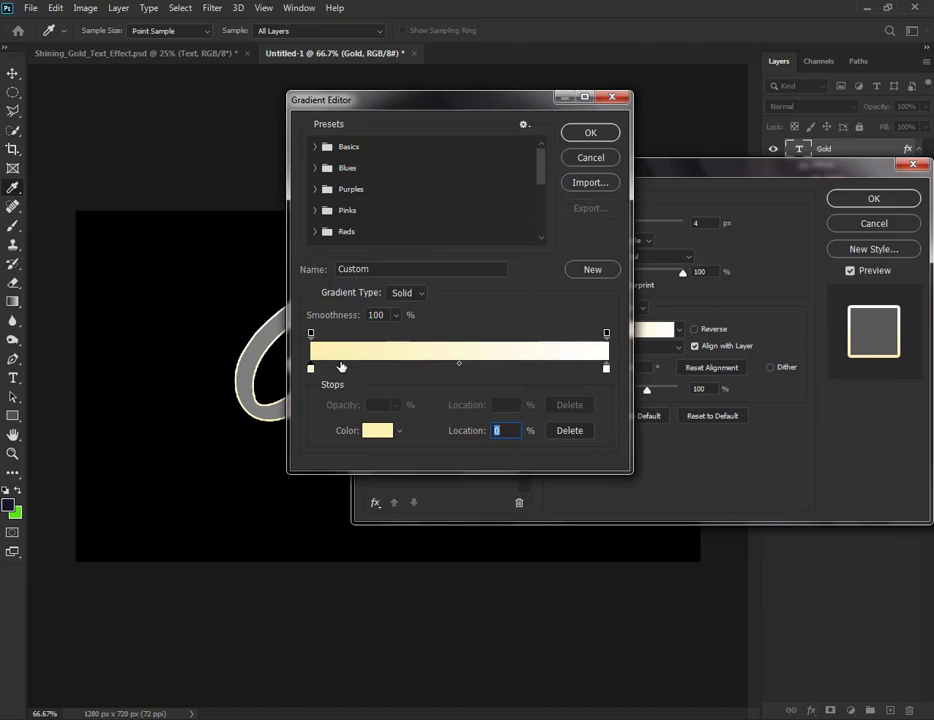
drag(341, 367, 334, 368)
click(378, 431)
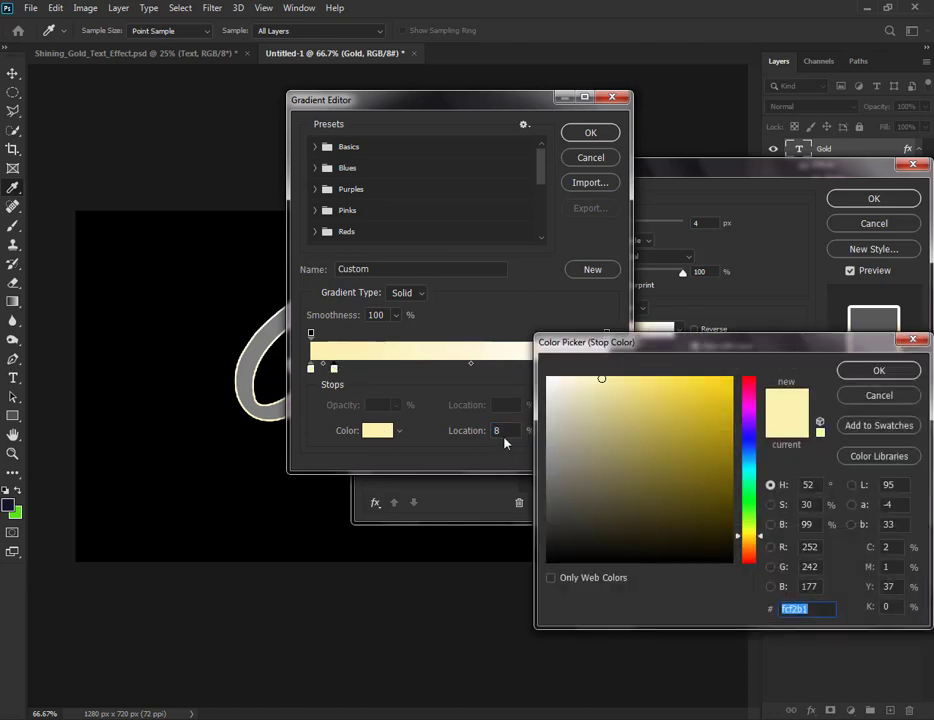
text(f0)
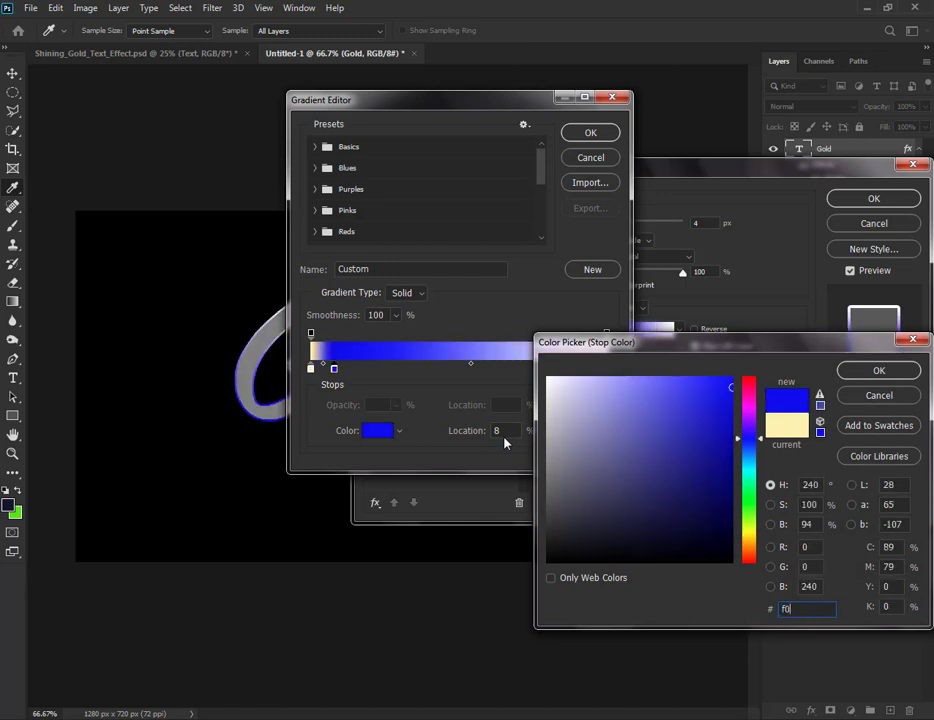
text(c6)
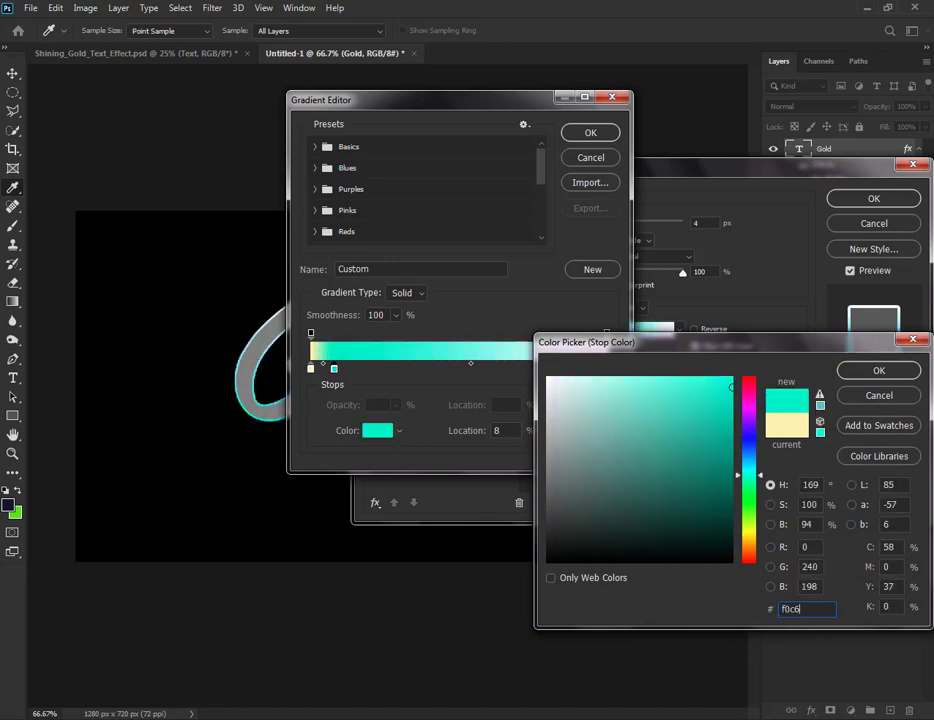
text(8b)
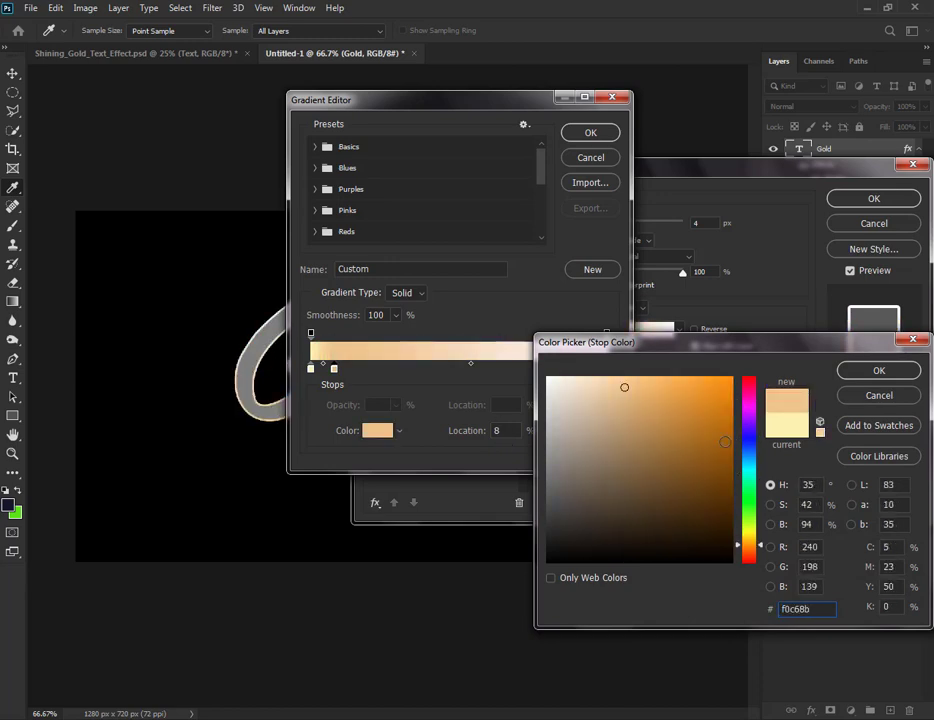
key(Tab)
click(881, 377)
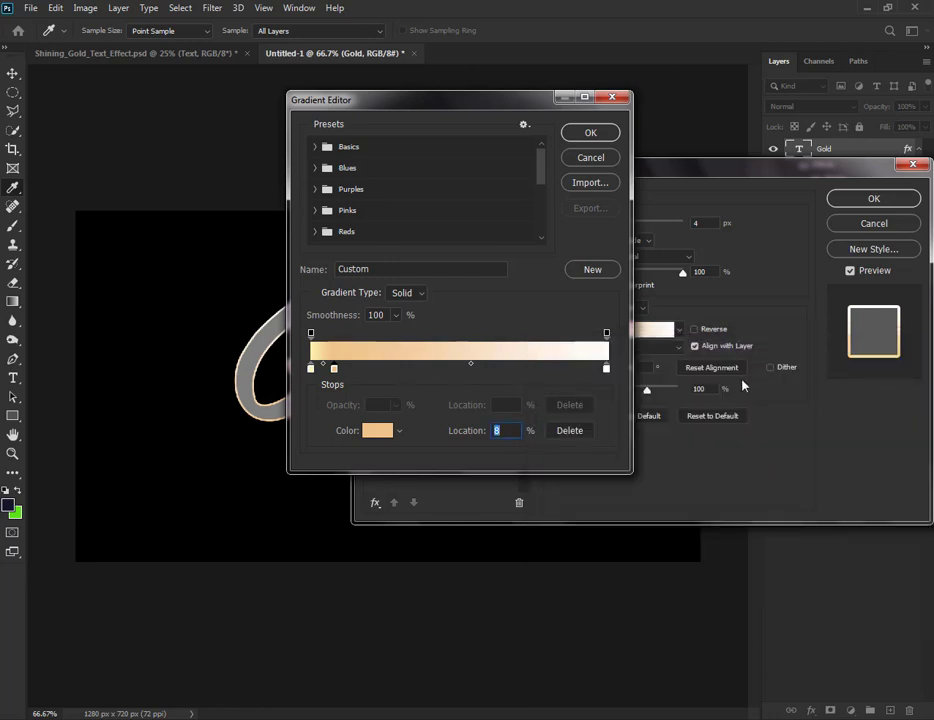
- Add a third gradient stop at 23% coloured #d4a031
click(379, 369)
click(372, 433)
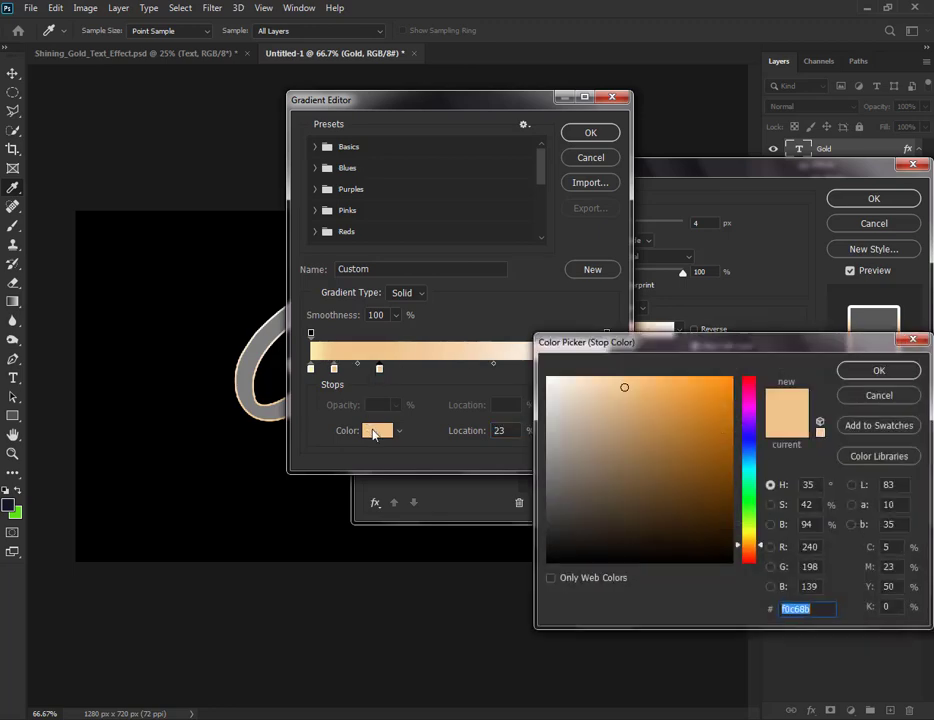
text(d)
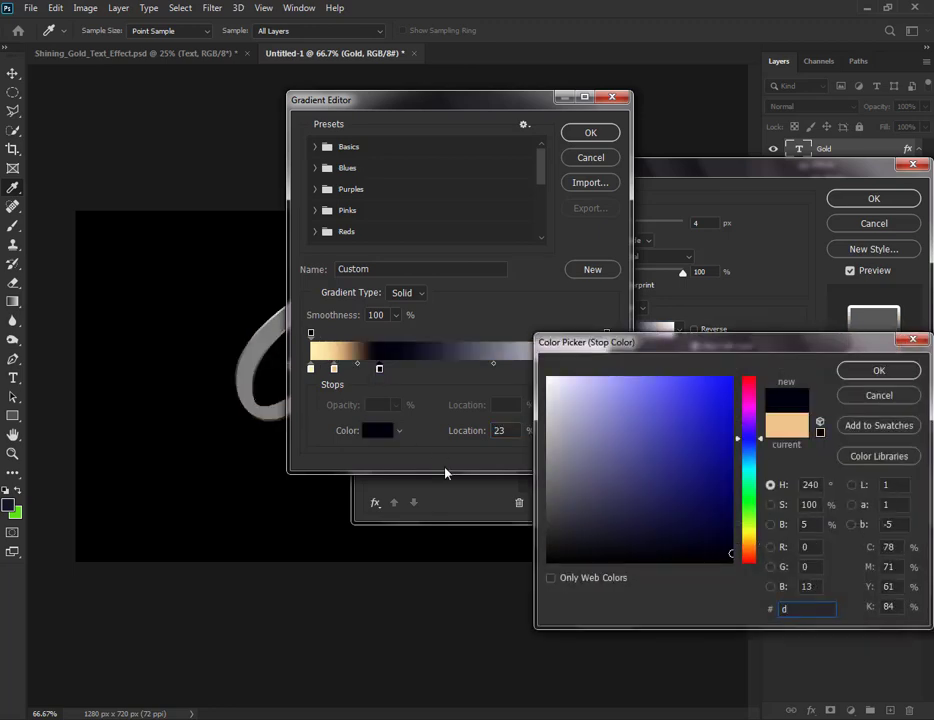
text(4a03)
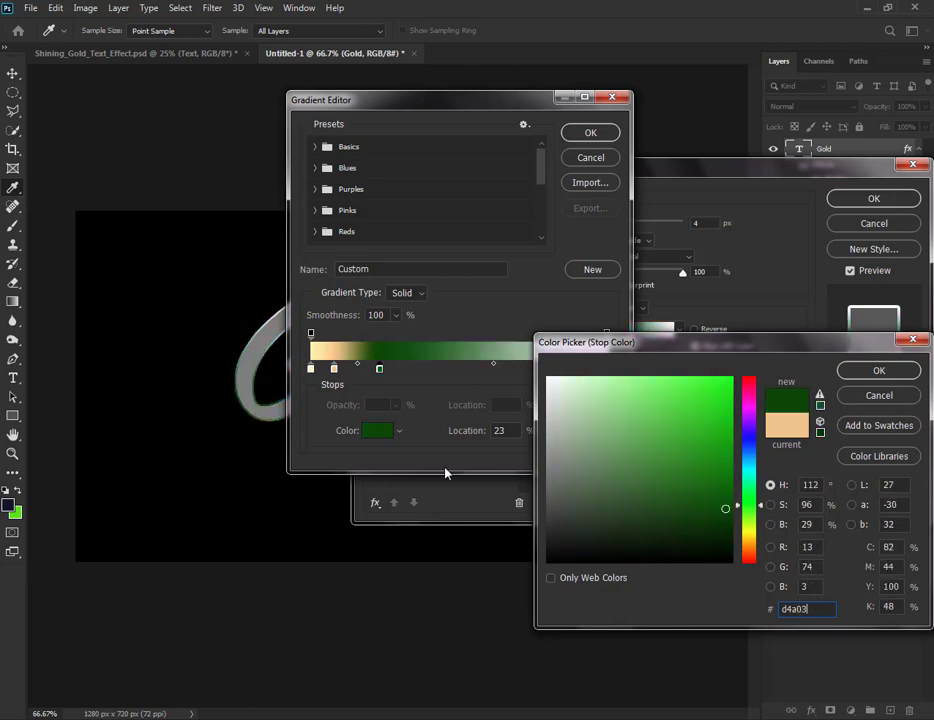
text(1)
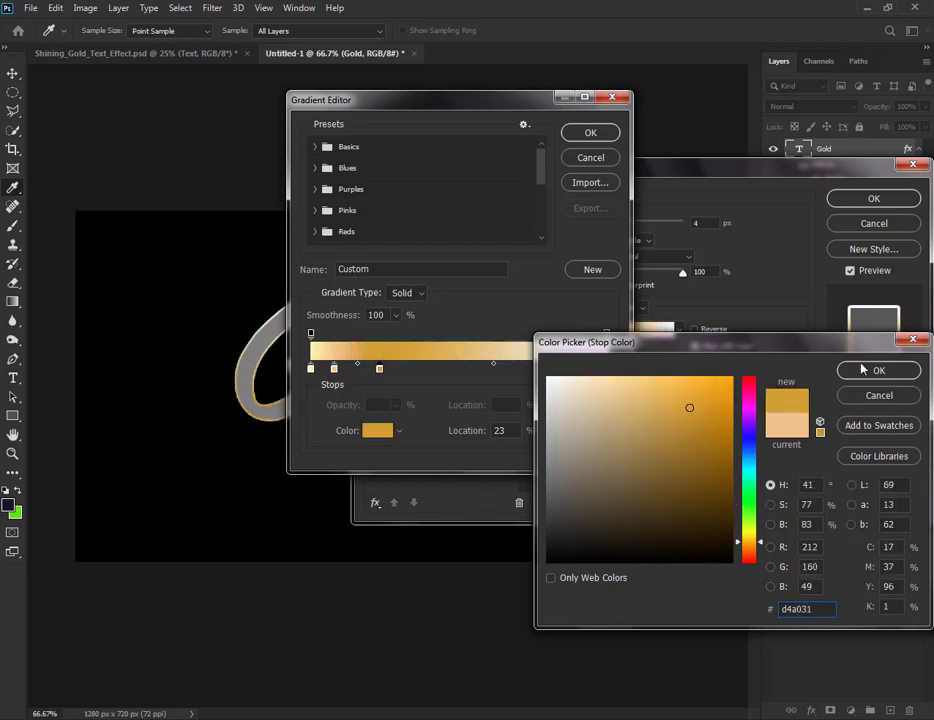
click(866, 370)
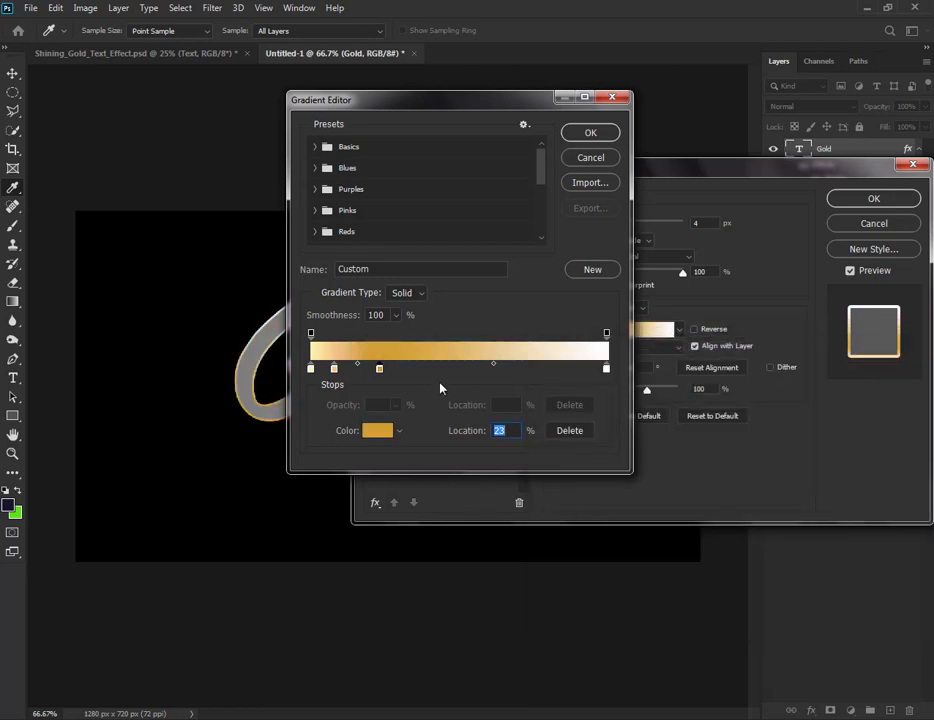
- Add a dark brown #4a3d18 stop at 34% and a pale gold #fae37f stop at 38%
click(412, 368)
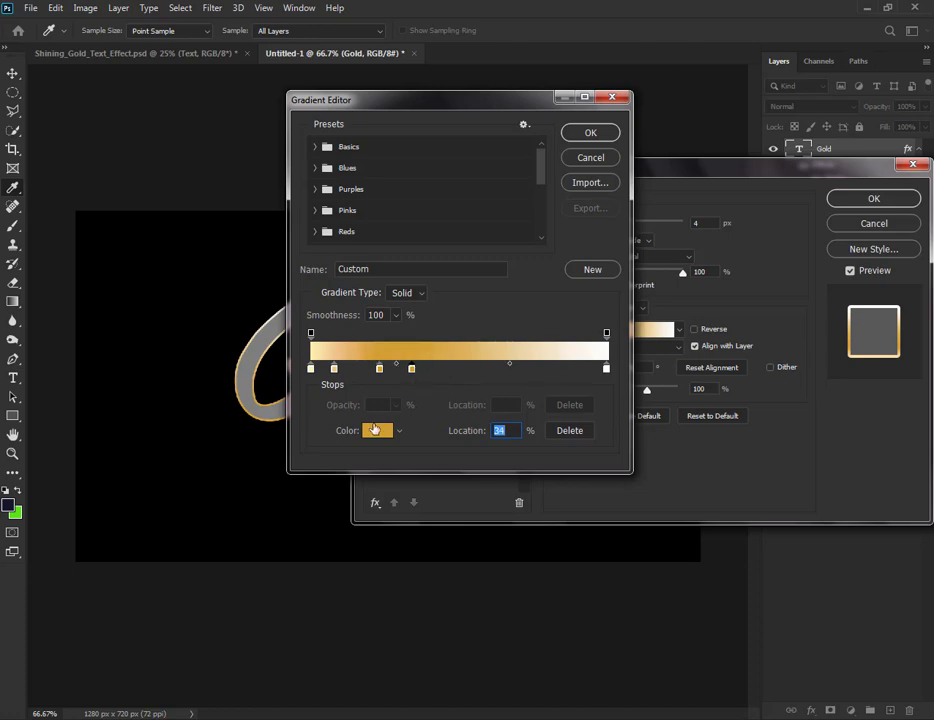
click(375, 430)
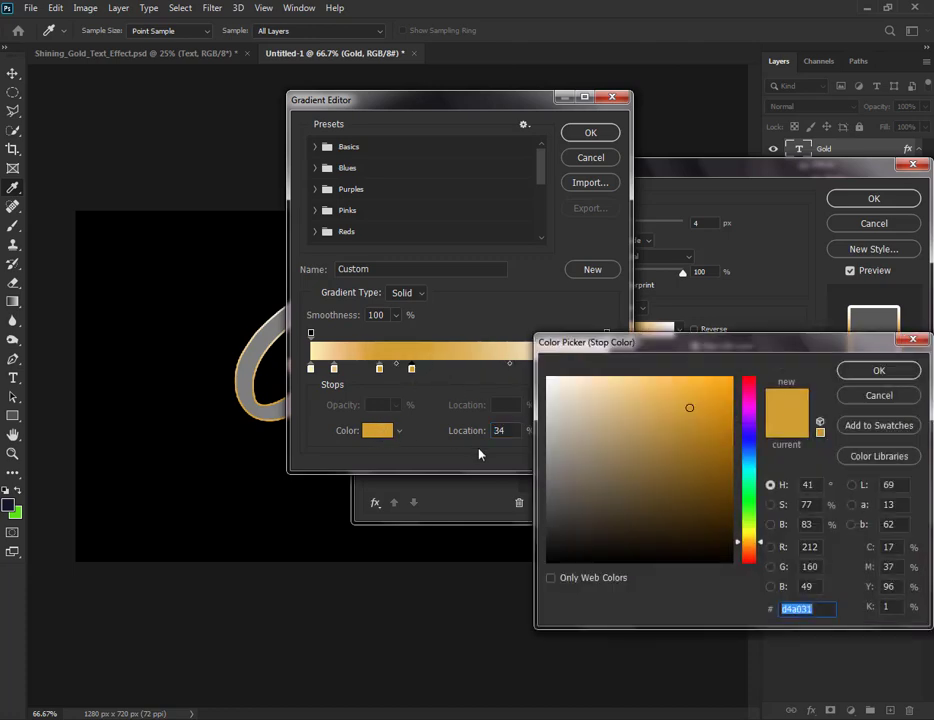
text(fa)
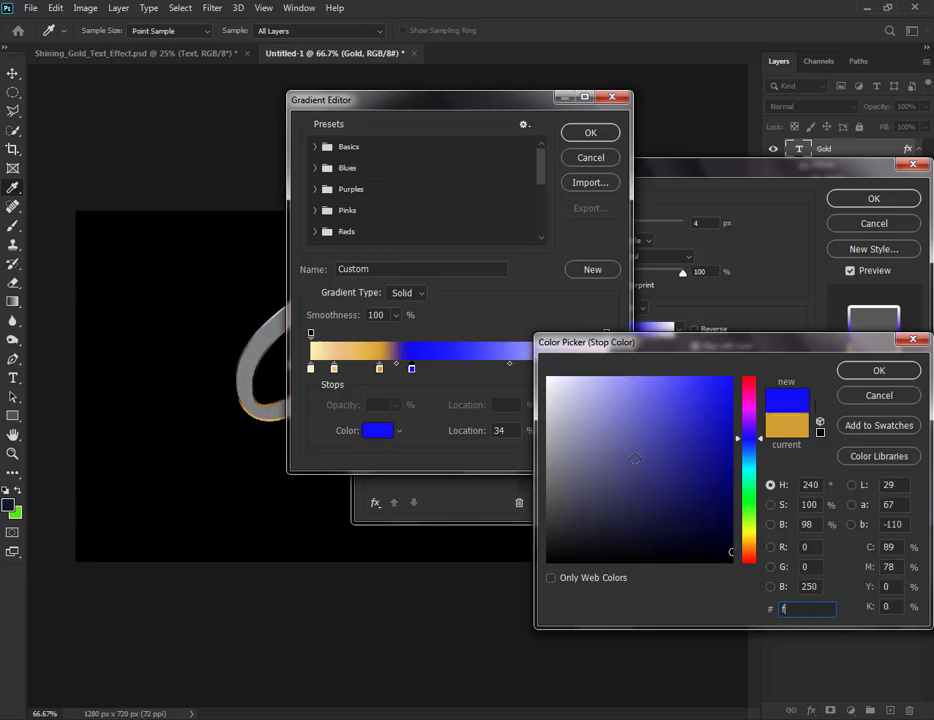
text(e)
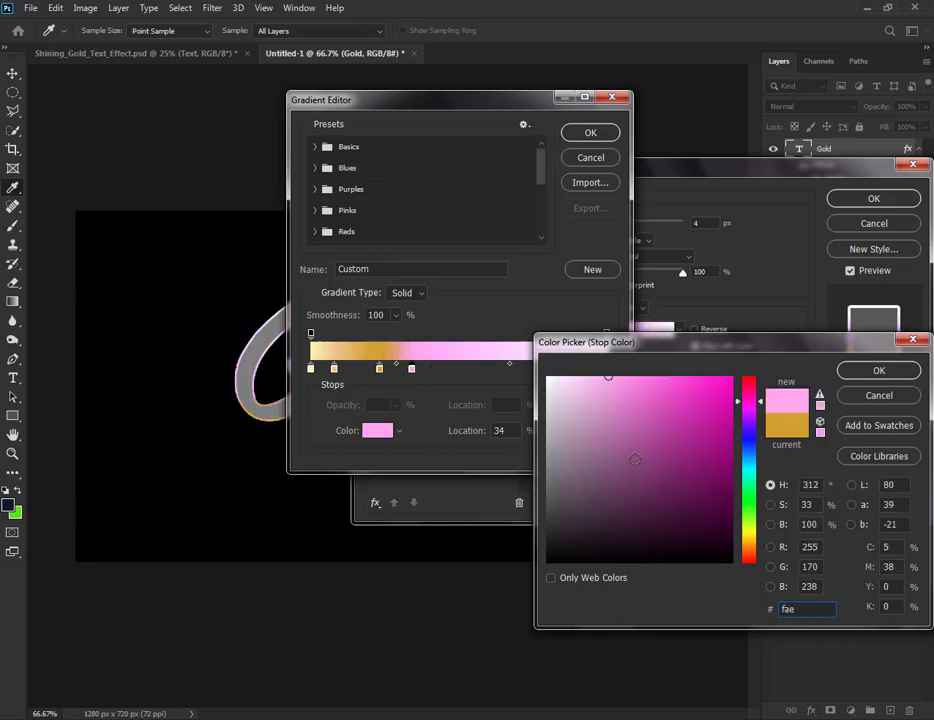
text(6)
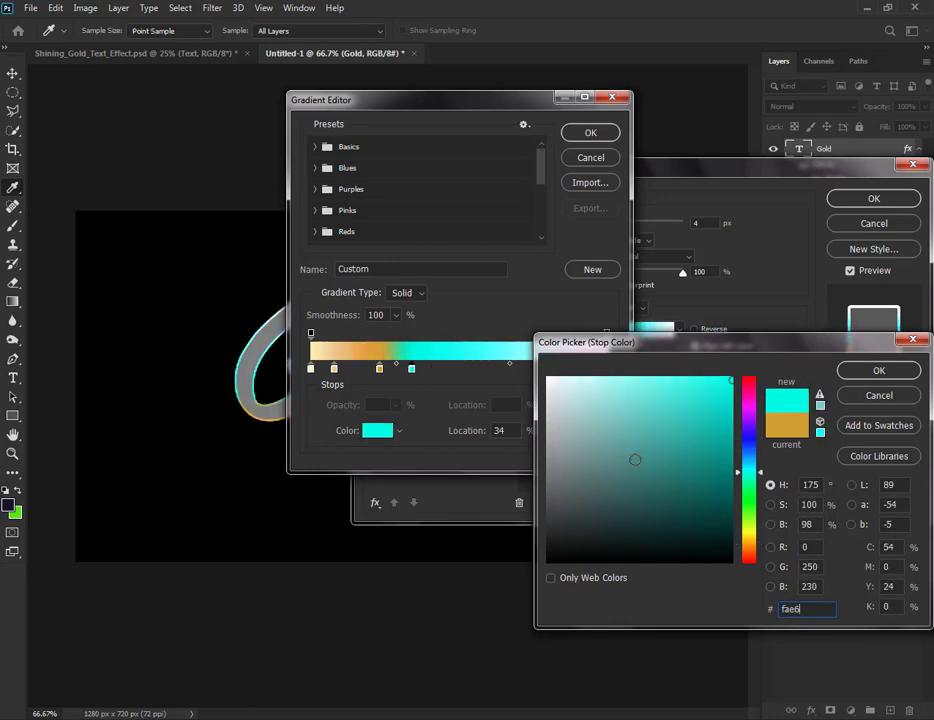
key(BackSpace)
text(3)
text(7f)
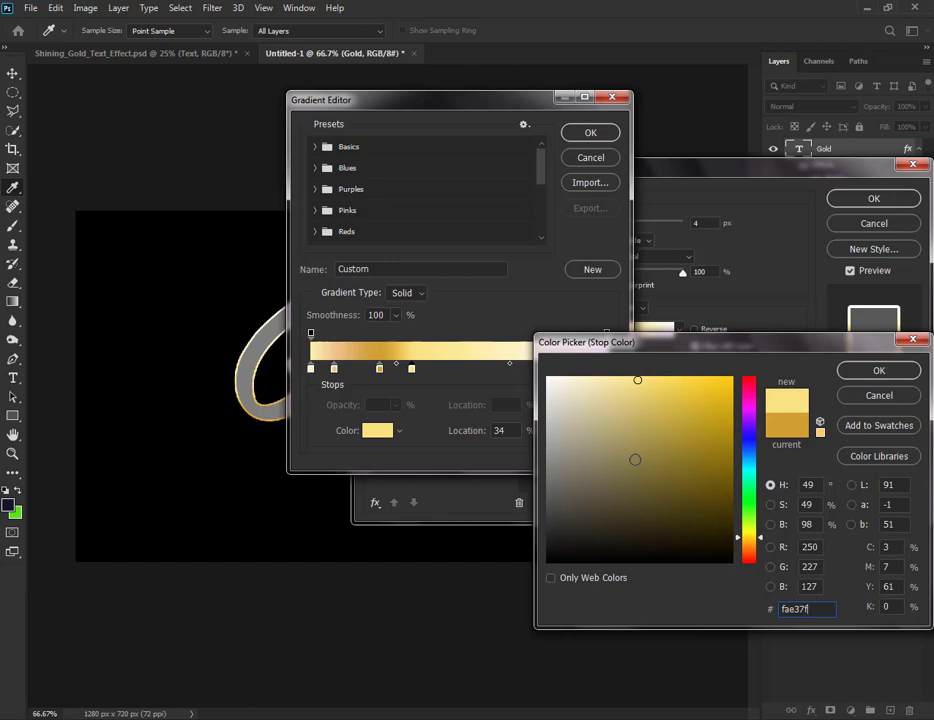
text(4a3d18)
click(842, 371)
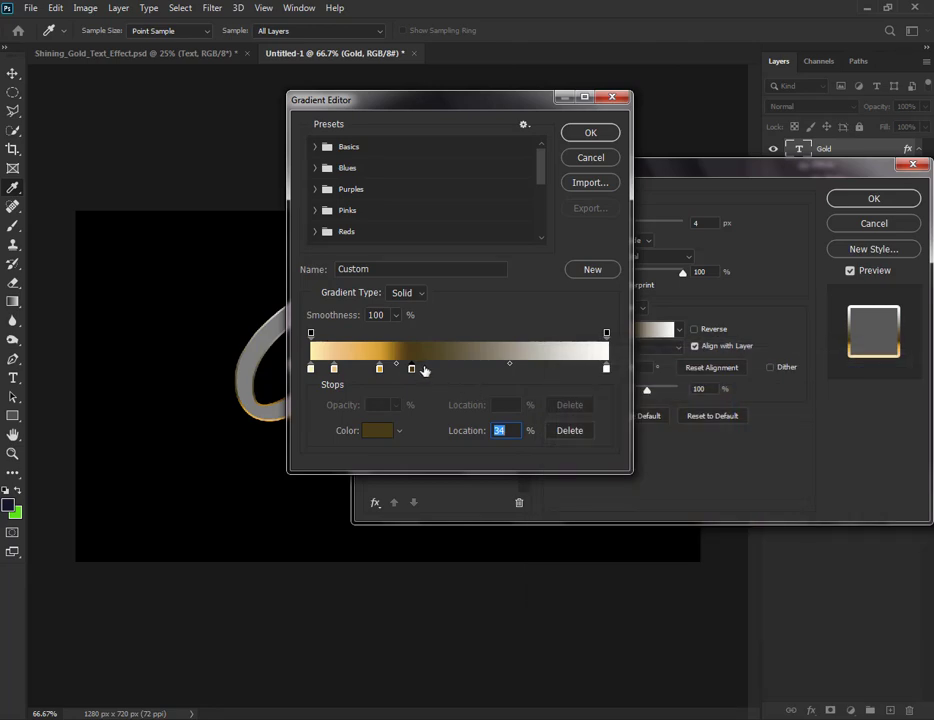
click(420, 368)
drag(421, 369, 425, 369)
click(378, 430)
text(fa)
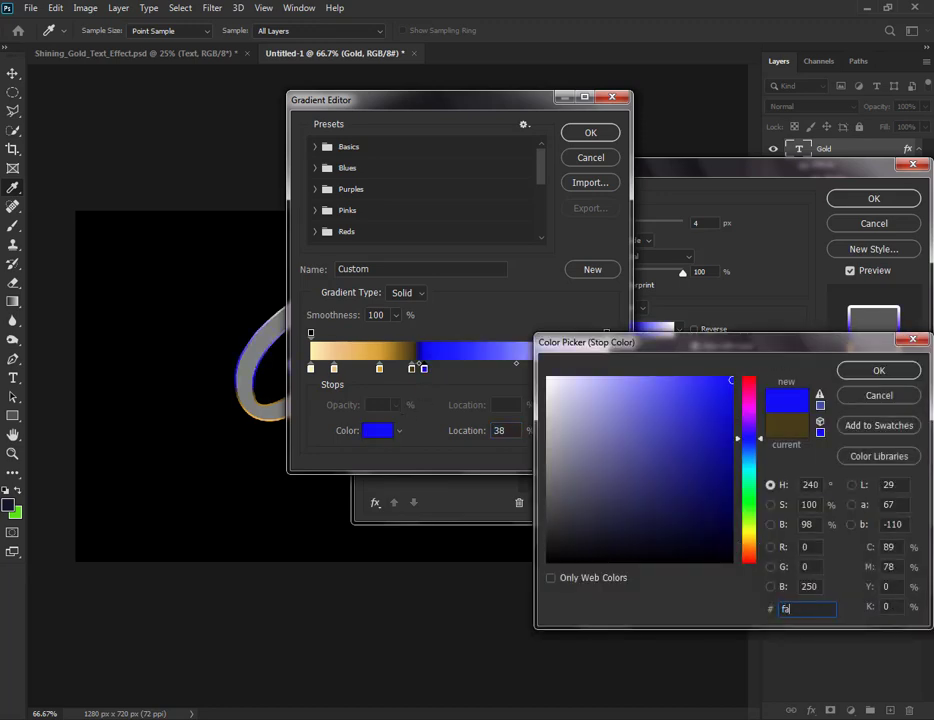
text(e3)
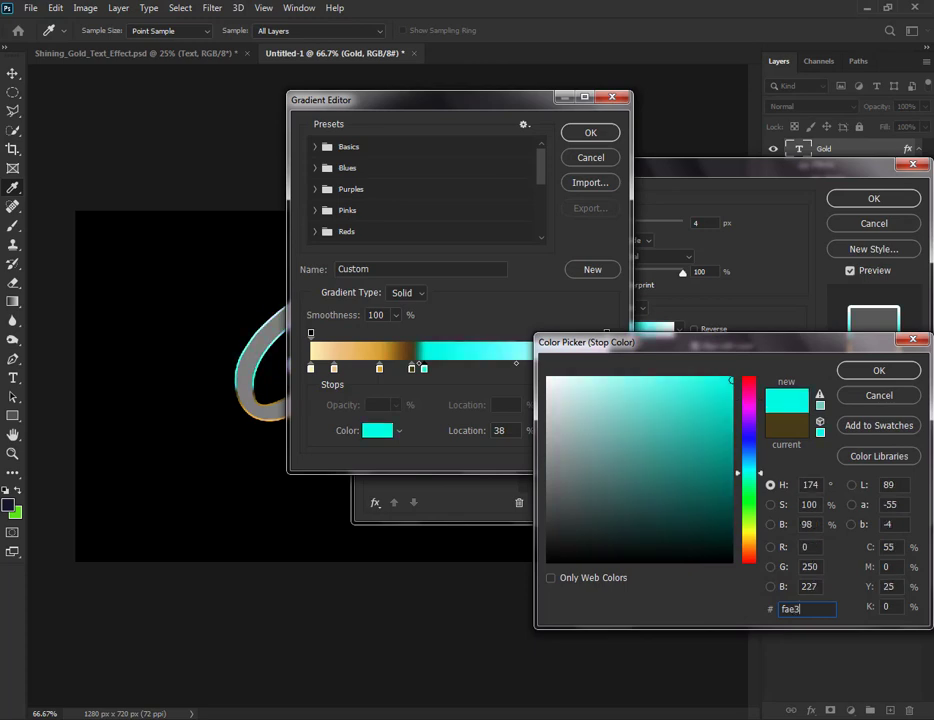
text(7f)
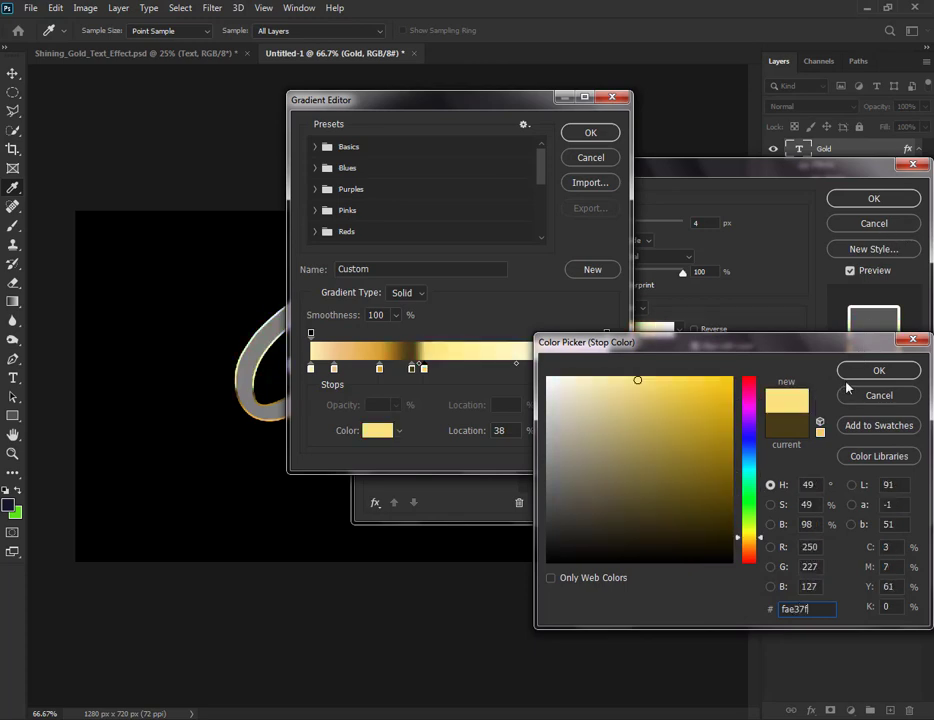
key(Return)
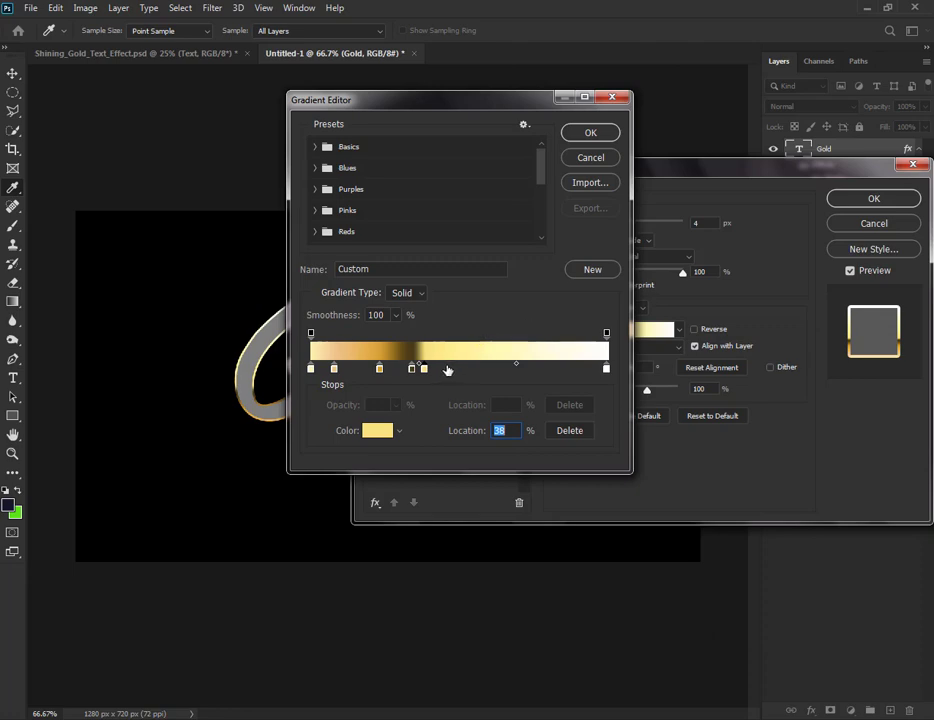
- Add an olive gold #aba149 stop at 46% and a cream #f5e7b5 stop at 60%
click(445, 369)
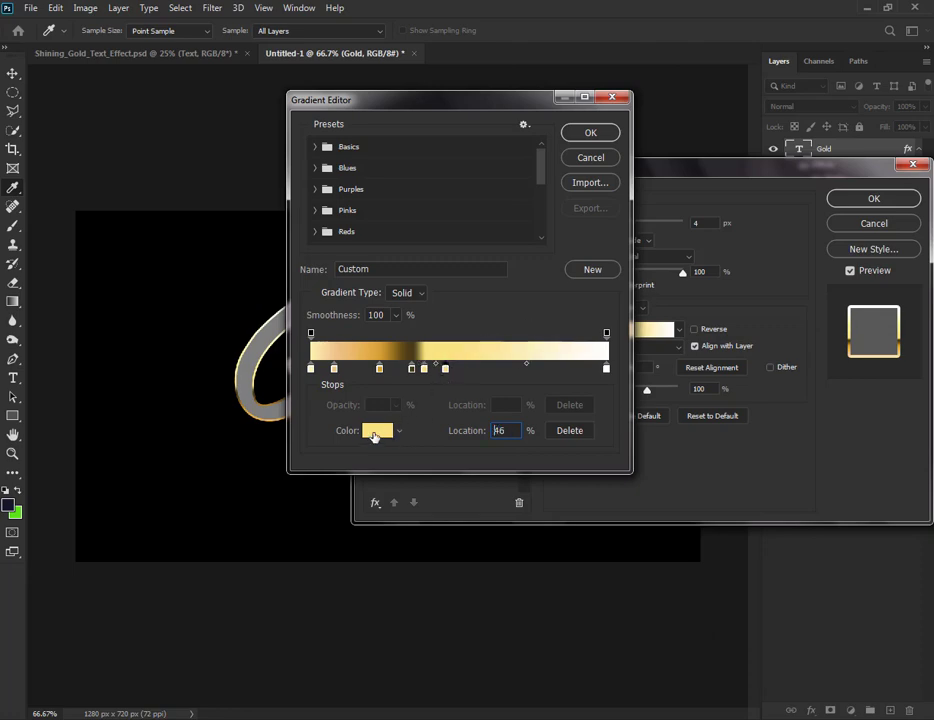
click(376, 431)
text(a)
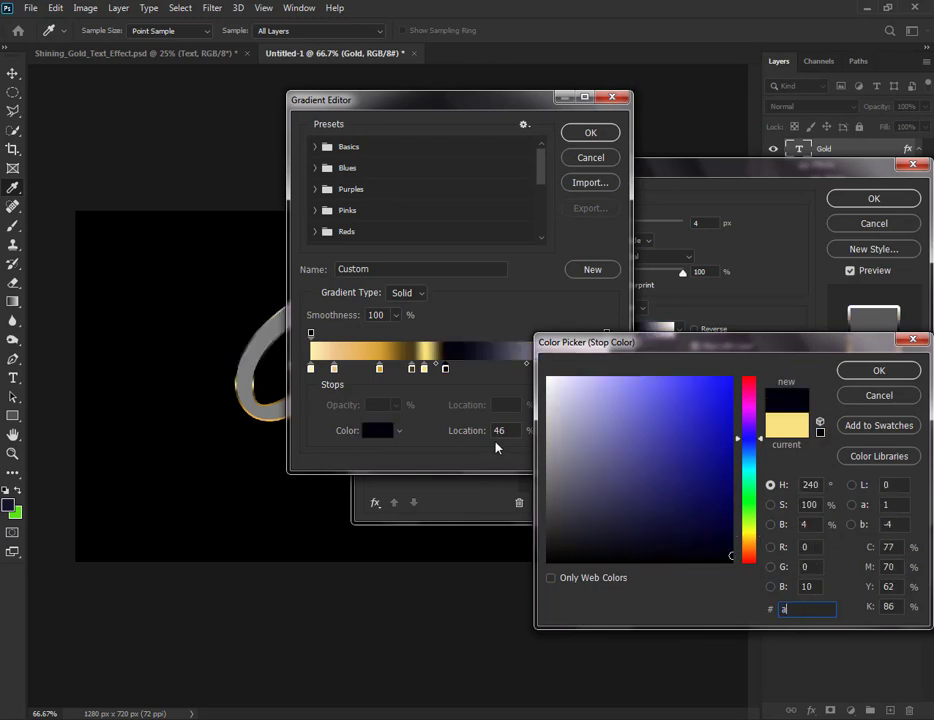
text(ba1)
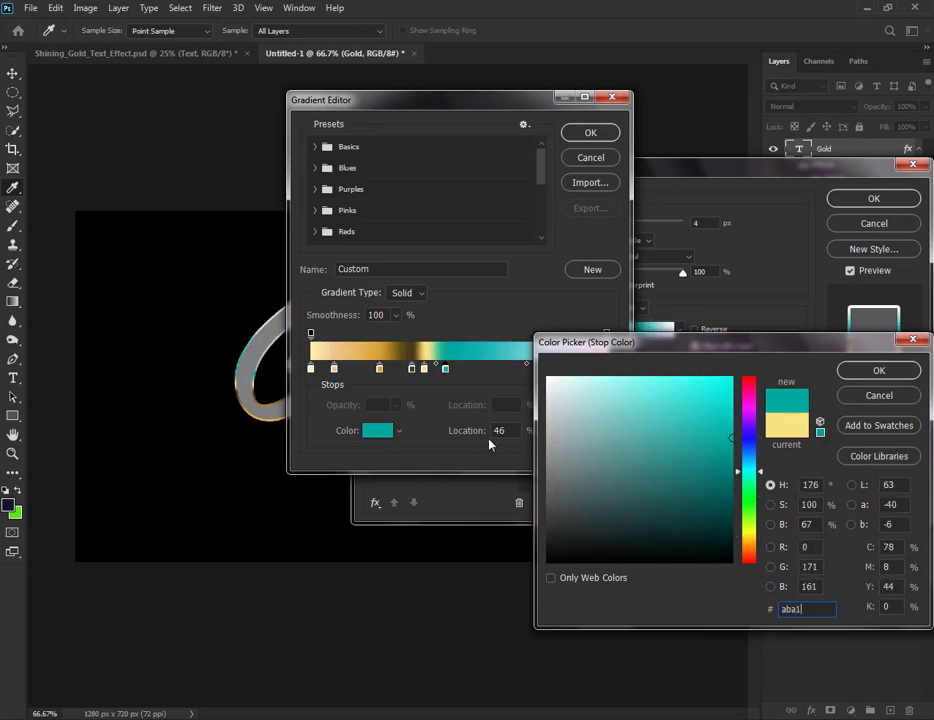
text(49)
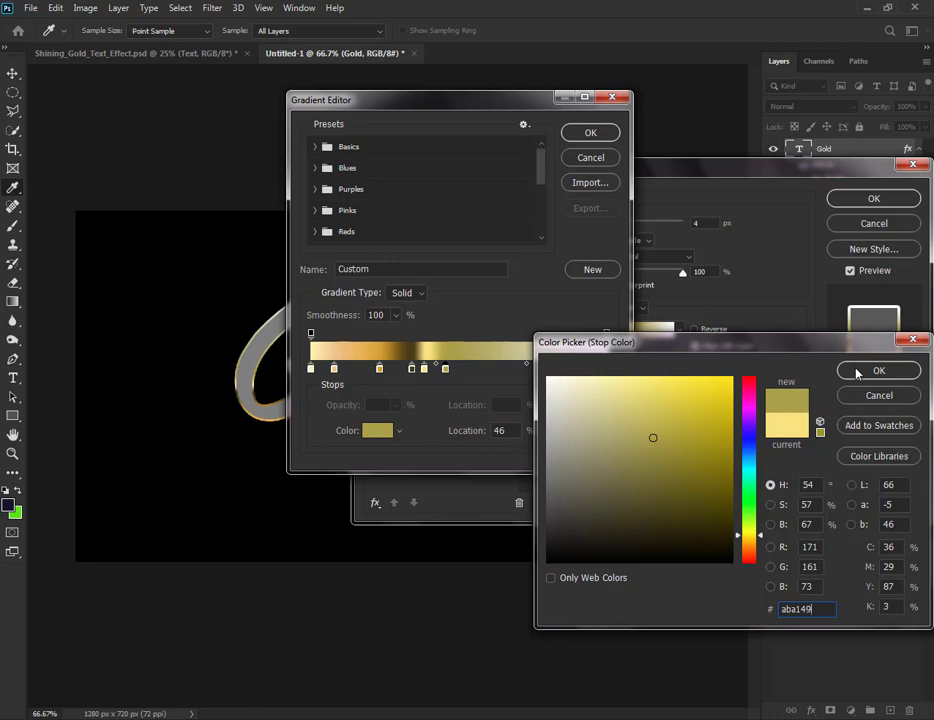
click(857, 372)
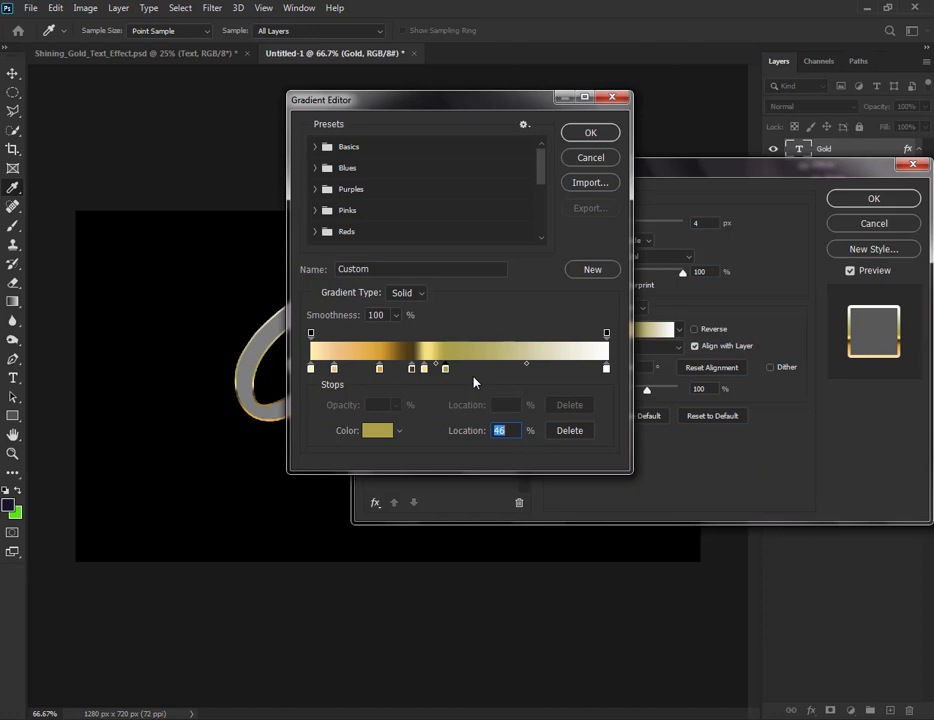
click(488, 369)
click(365, 431)
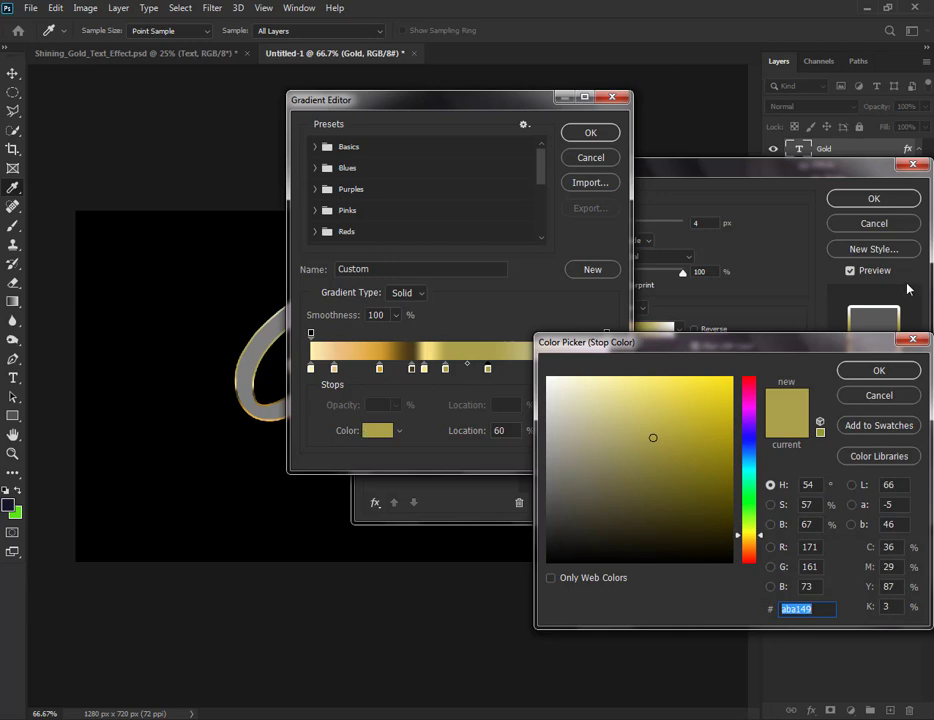
text(f)
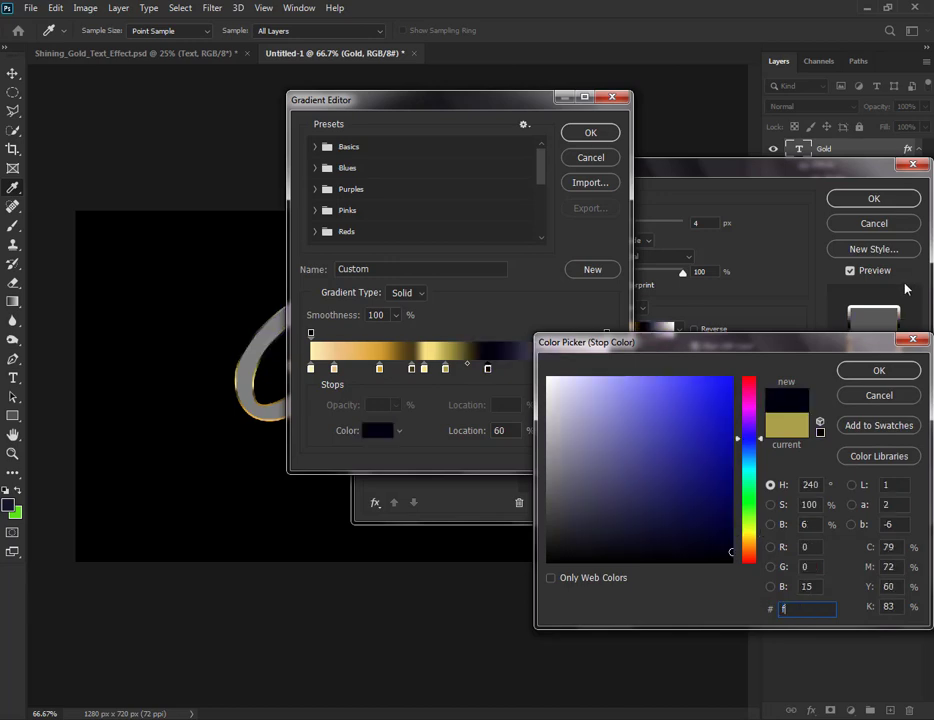
text(5)
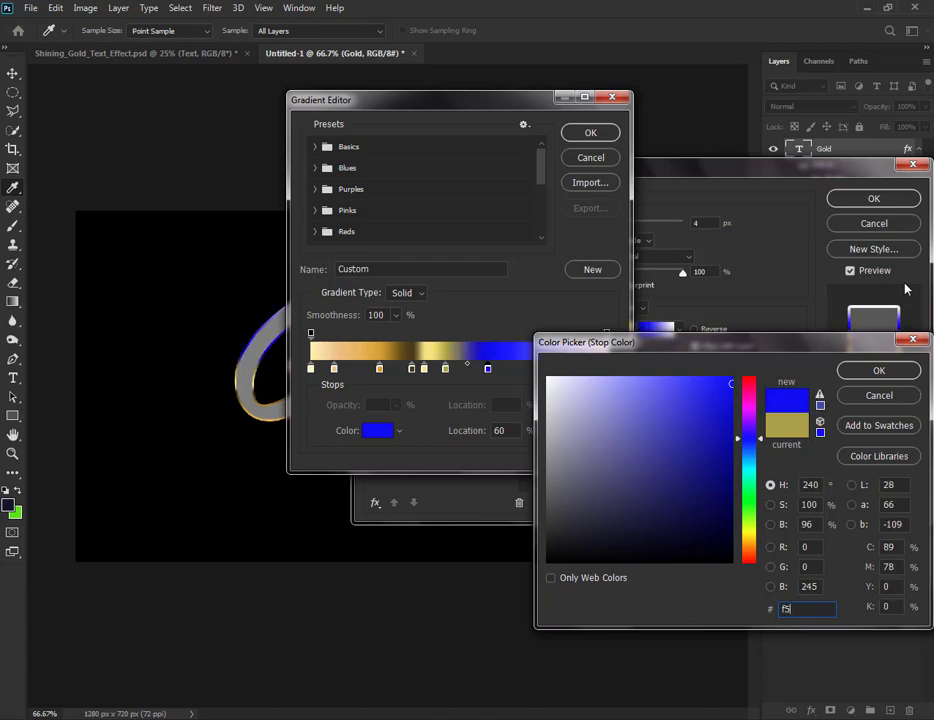
text(e)
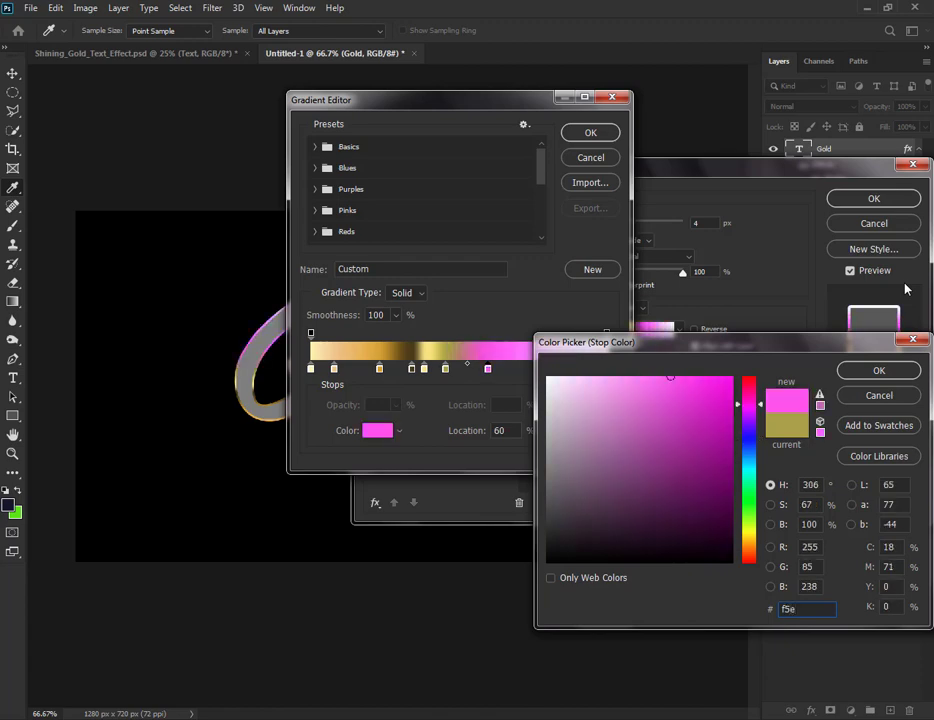
text(7b)
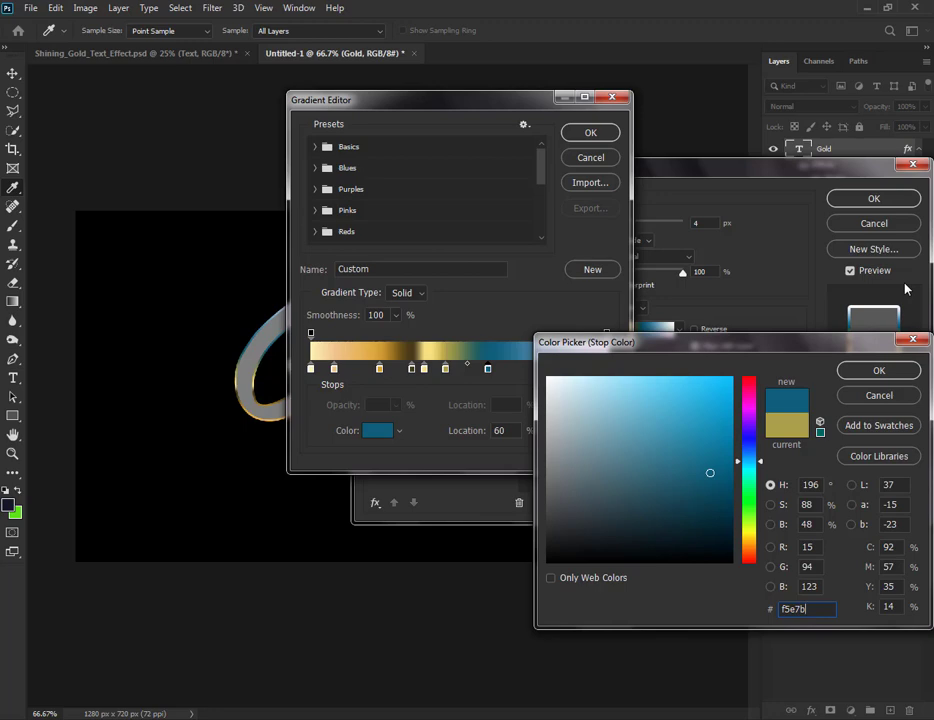
text(5)
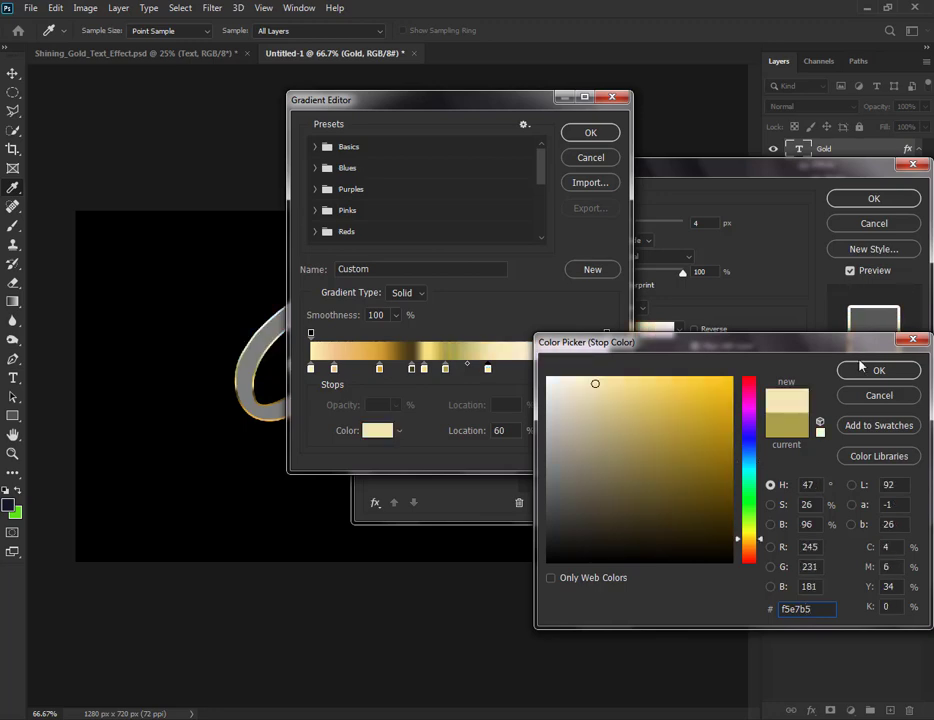
click(879, 370)
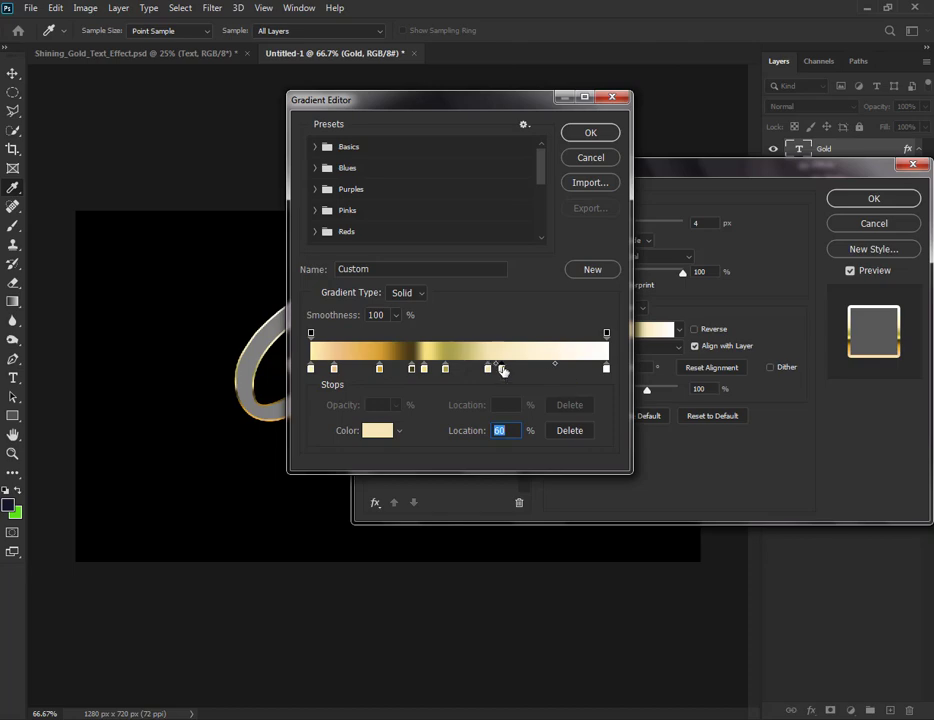
- Add a white #fff stop at 65% and a cream #f5e7b5 stop at 72%
double_click(503, 370)
text(f)
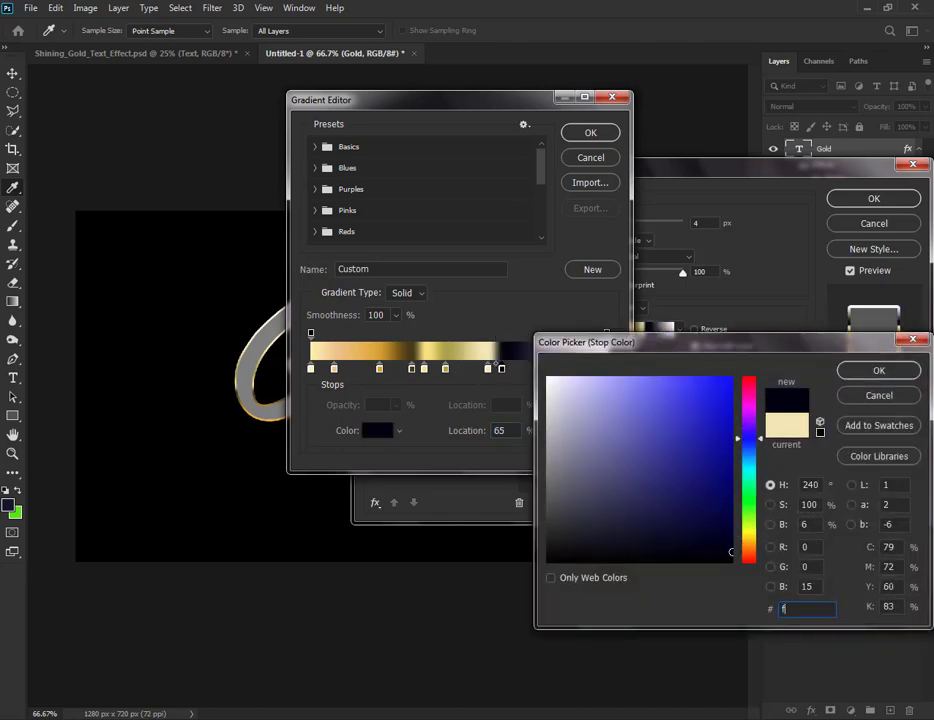
text(ff)
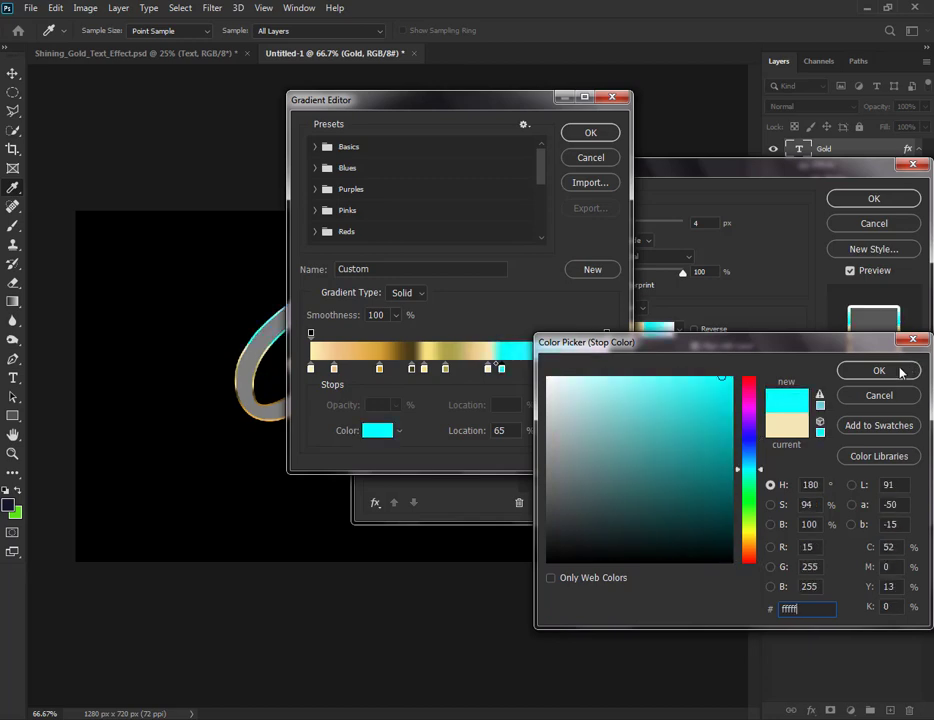
click(880, 371)
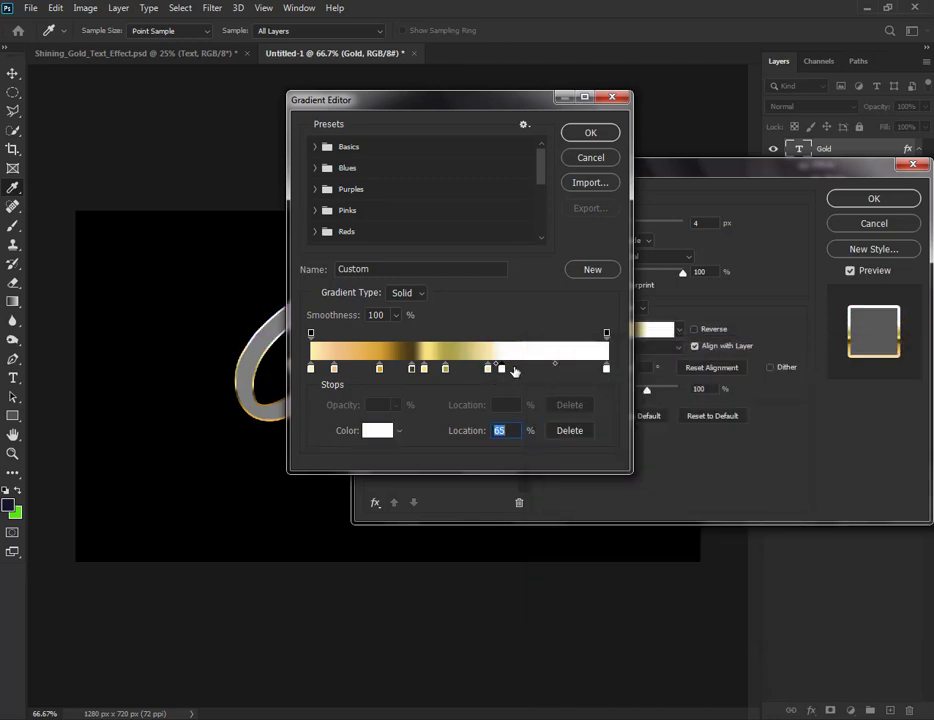
click(527, 372)
click(376, 431)
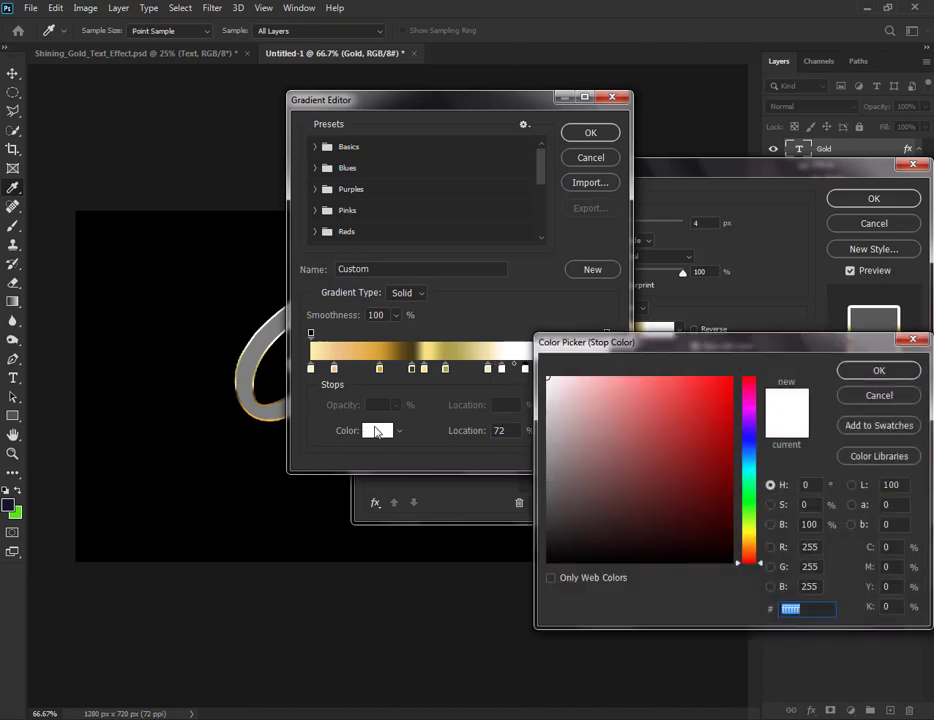
text(f)
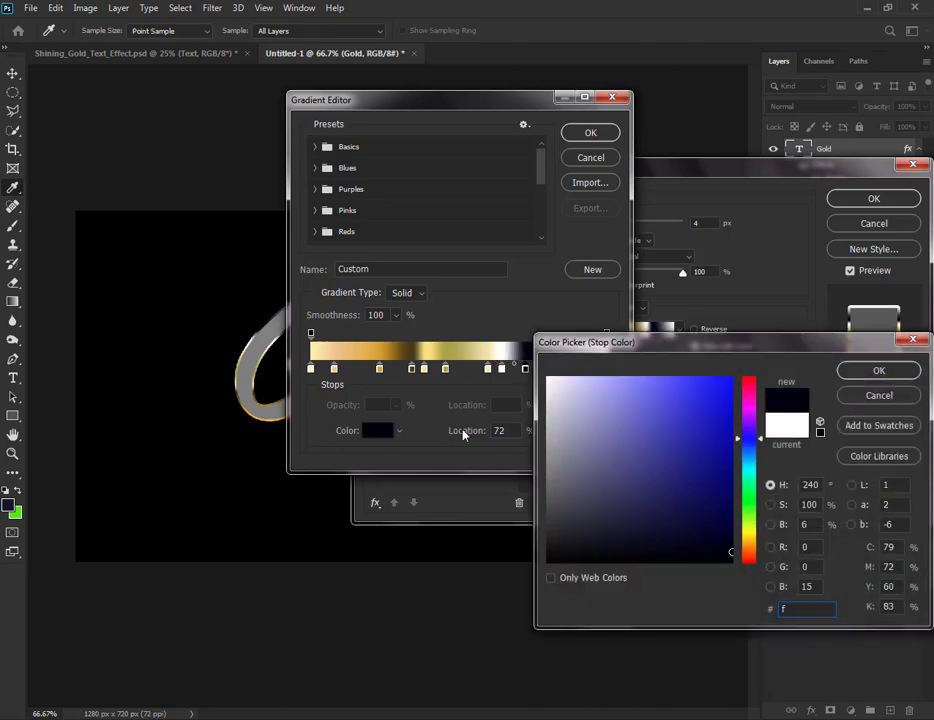
text(5e)
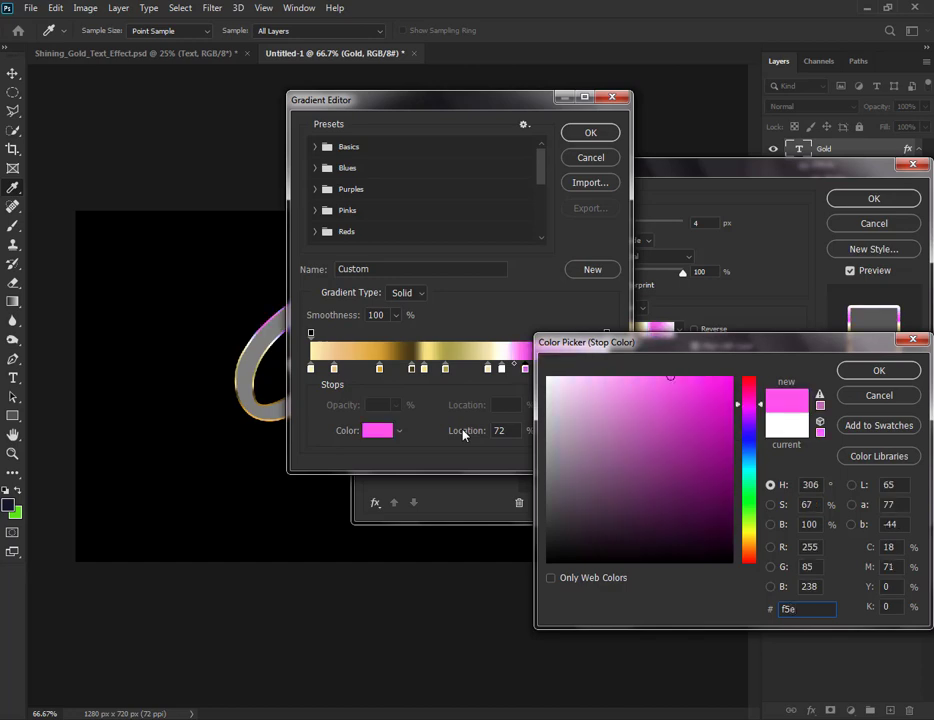
text(7b5)
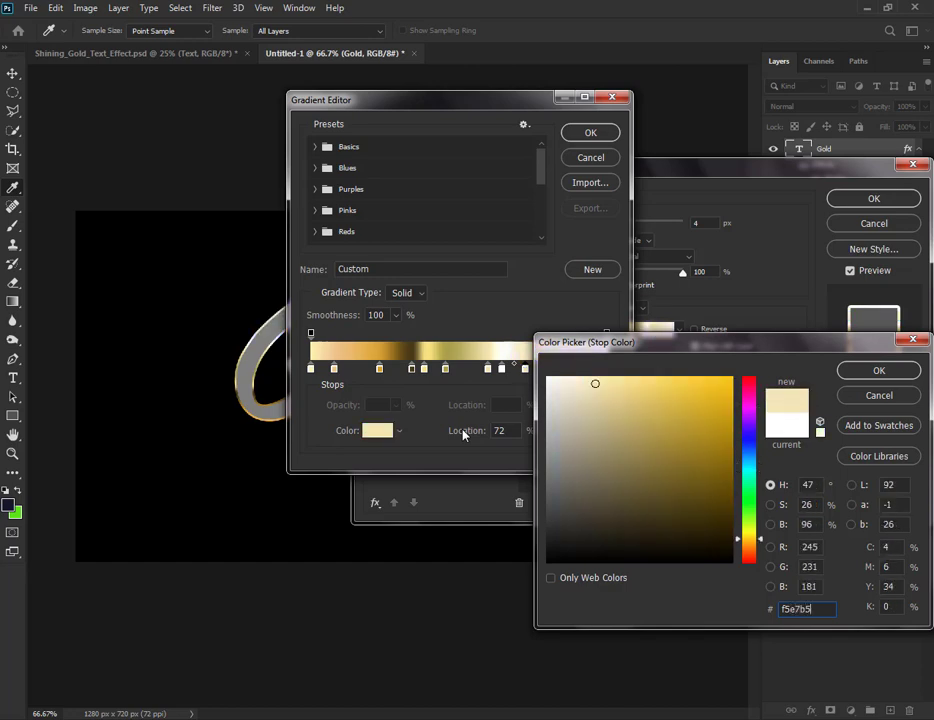
click(885, 370)
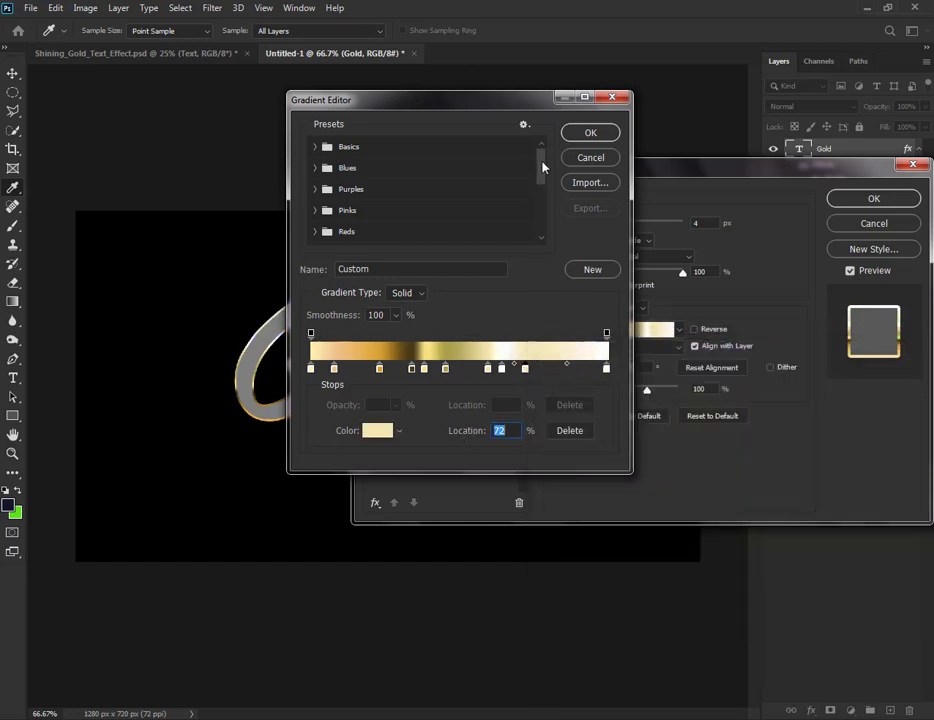
- Accept the gold gradient and set the stroke to 10 px size at 90% opacity
click(588, 133)
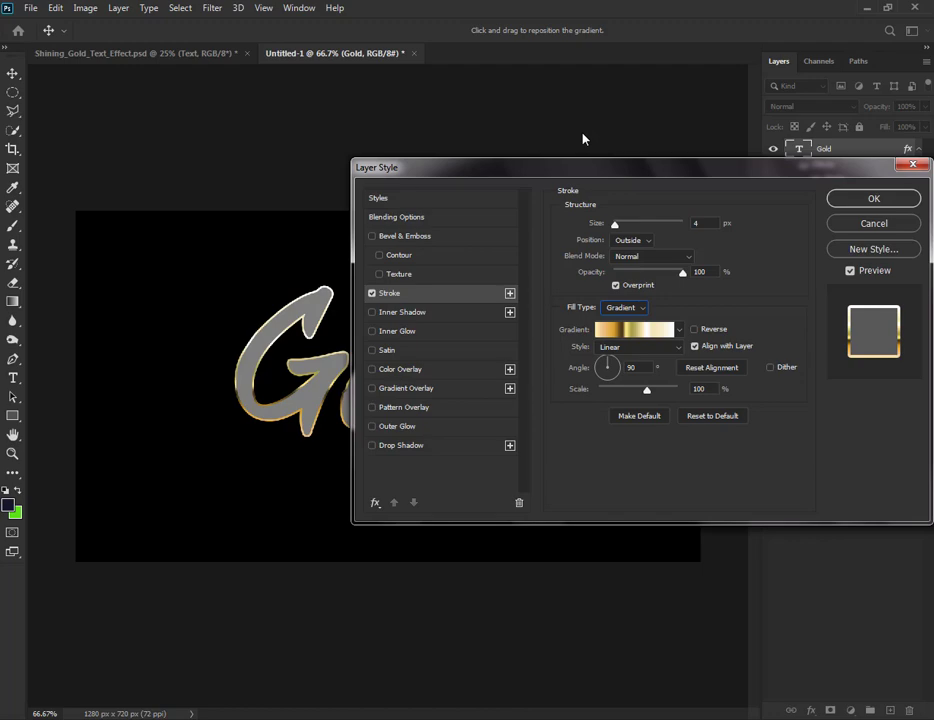
double_click(700, 222)
text(10)
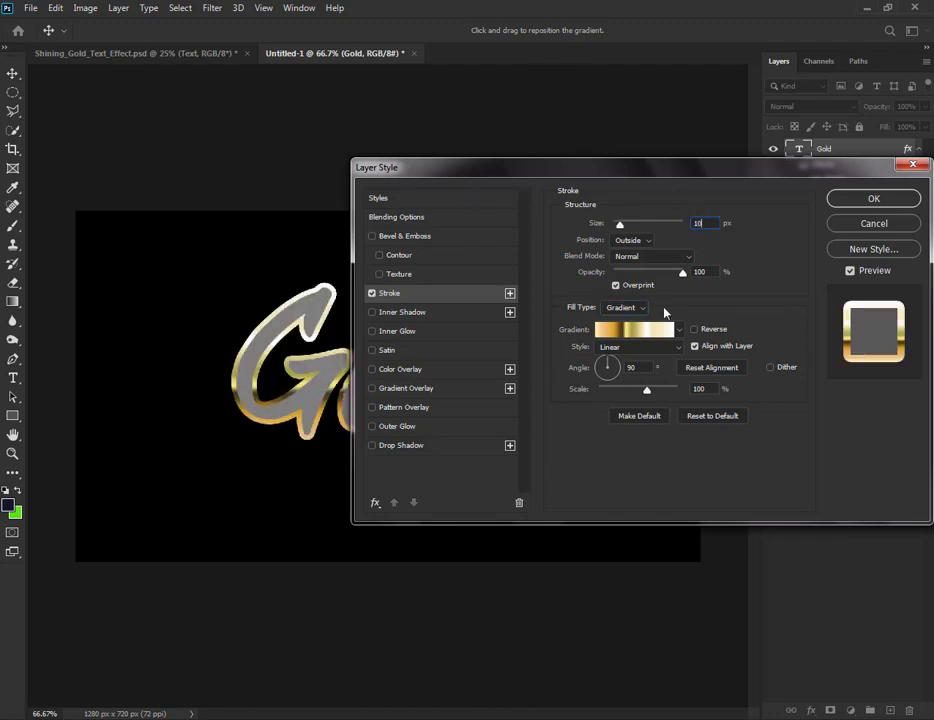
key(Tab)
text(9)
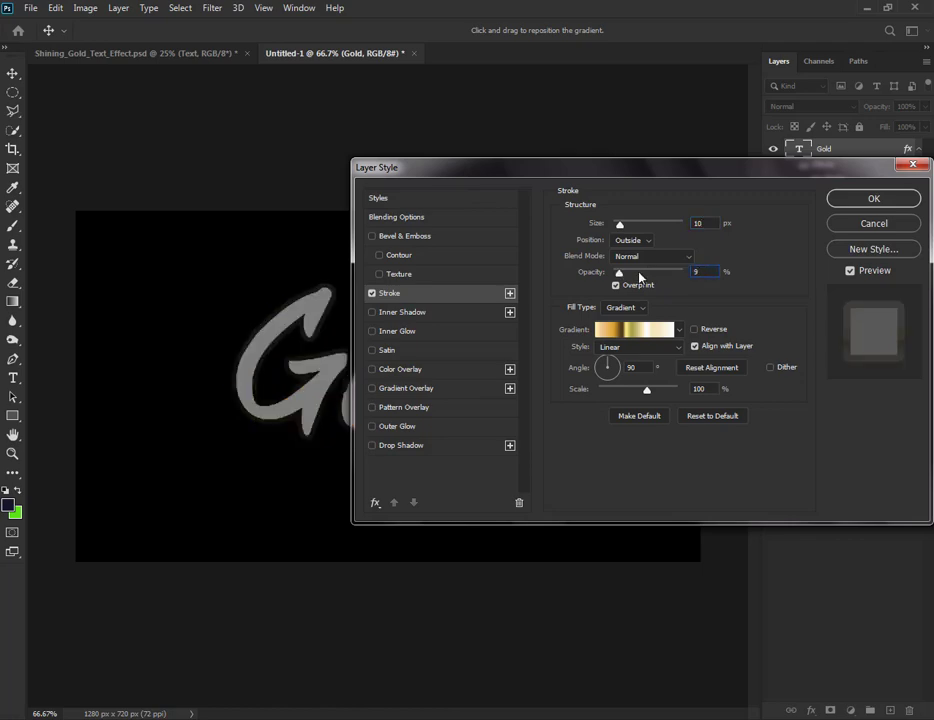
drag(640, 275, 675, 274)
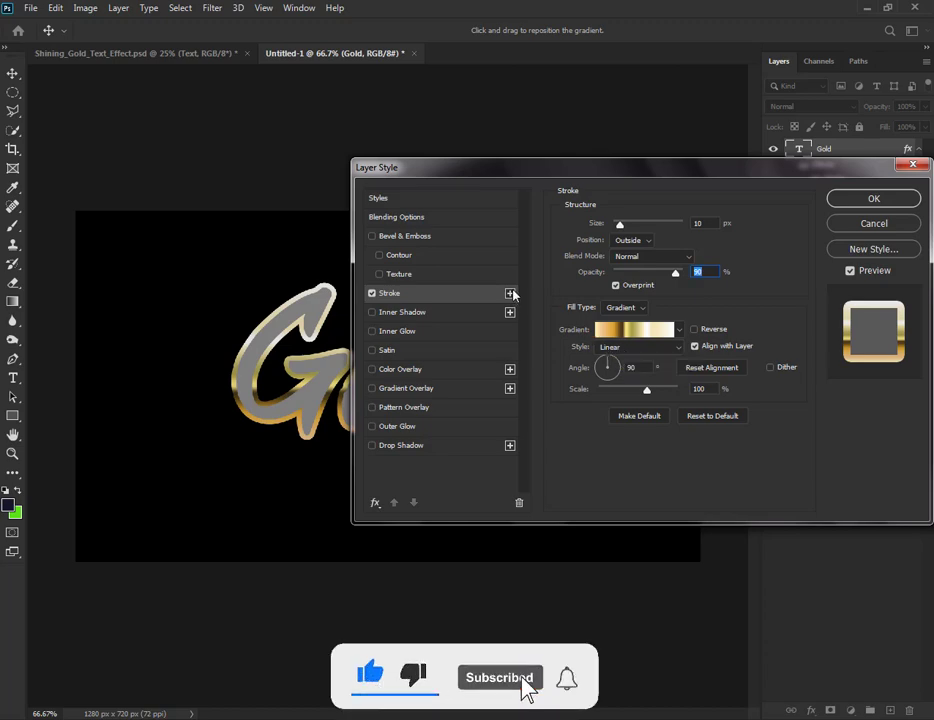
- Enable Inner Shadow with 30% opacity, 60 px size and 0 px distance
click(427, 312)
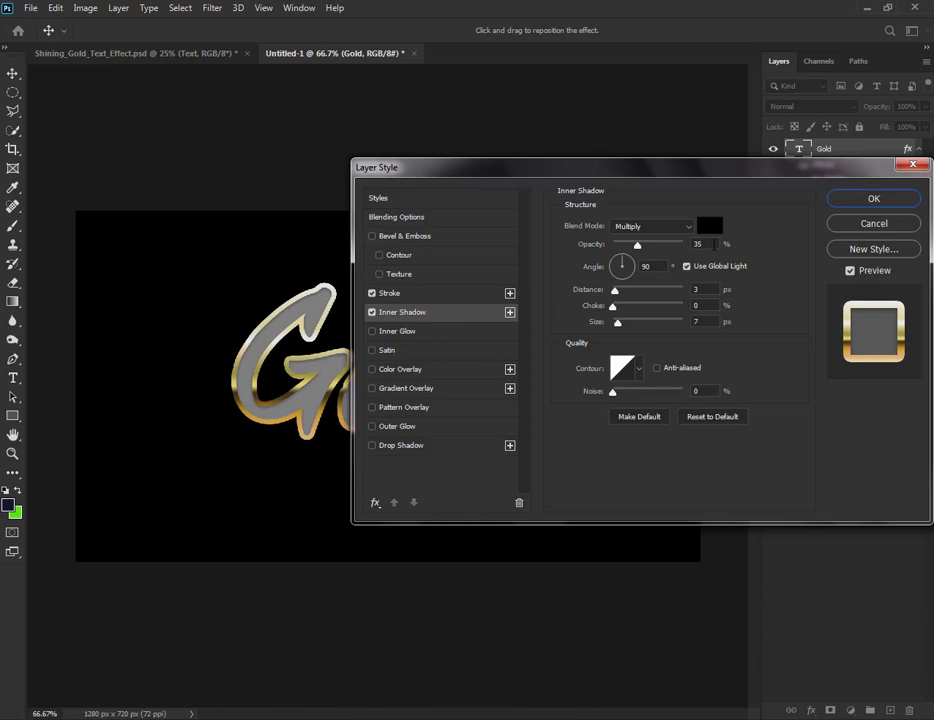
double_click(703, 244)
text(30)
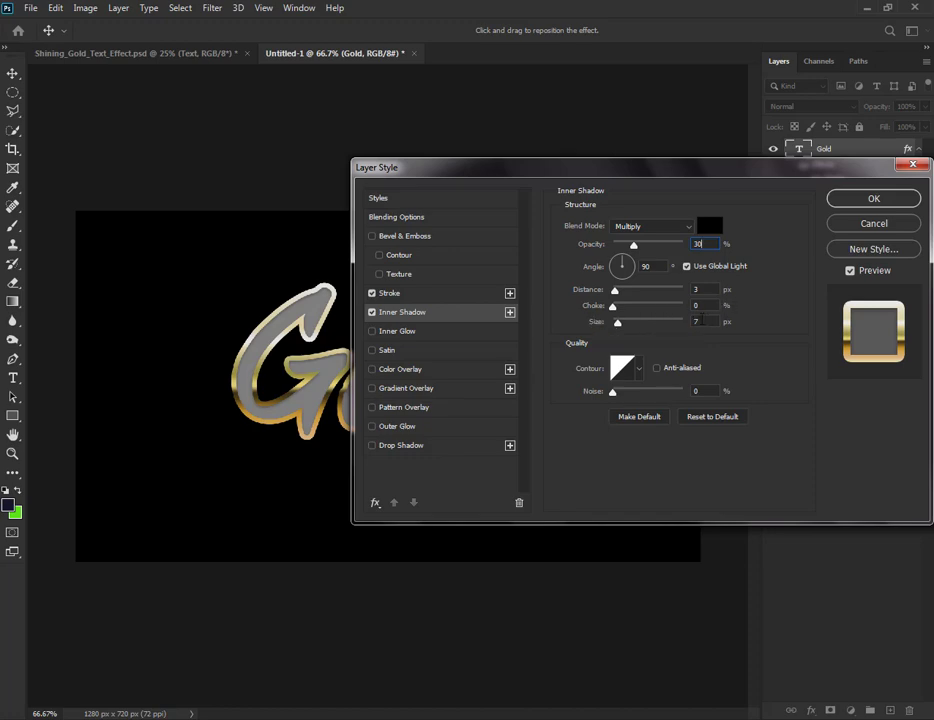
double_click(705, 321)
text(60)
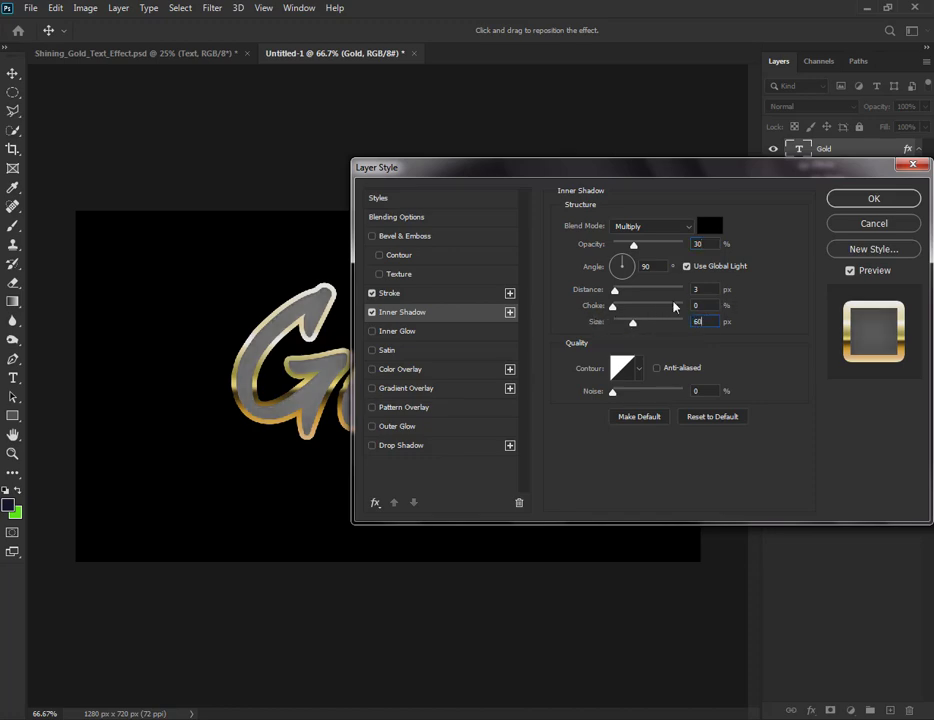
double_click(700, 289)
text(0)
- Turn on Bevel & Emboss with 700% depth and 11 px size, then close Layer Style with OK
click(440, 237)
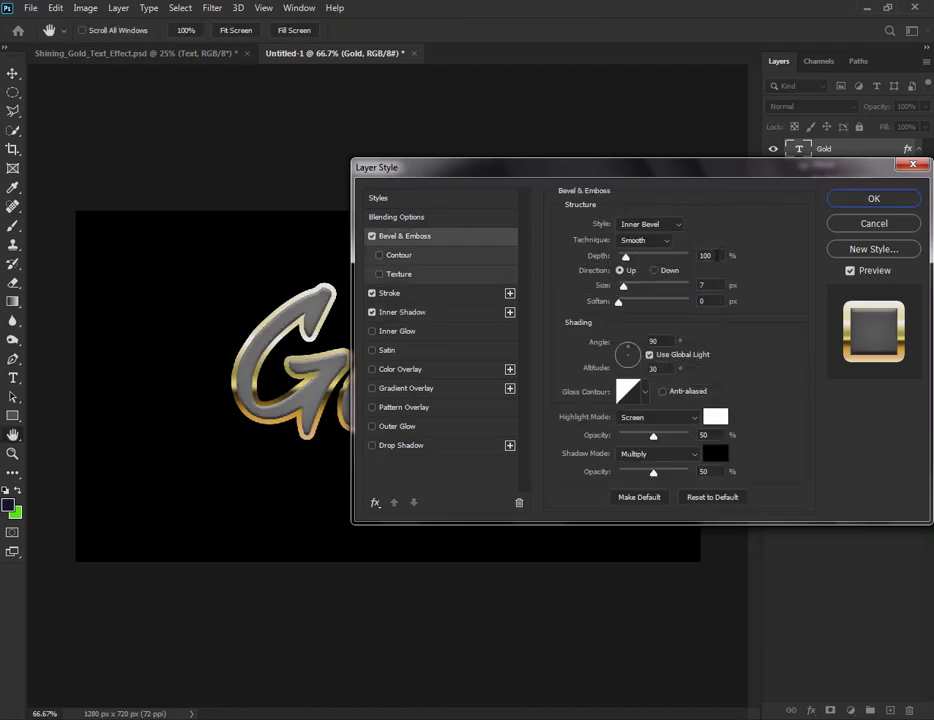
double_click(707, 256)
text(700)
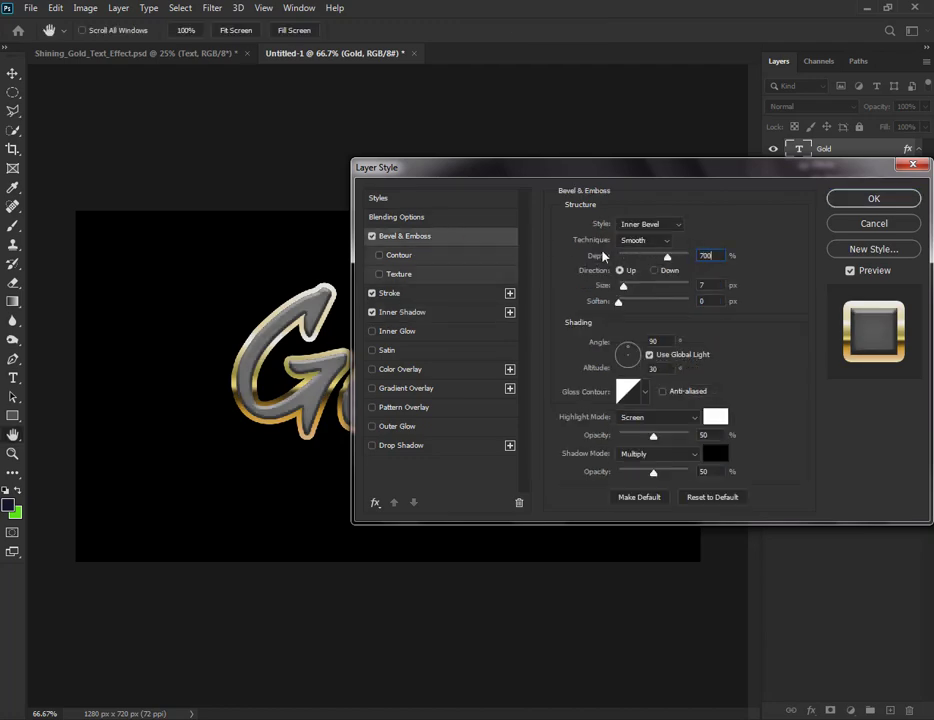
key(Tab)
text(11)
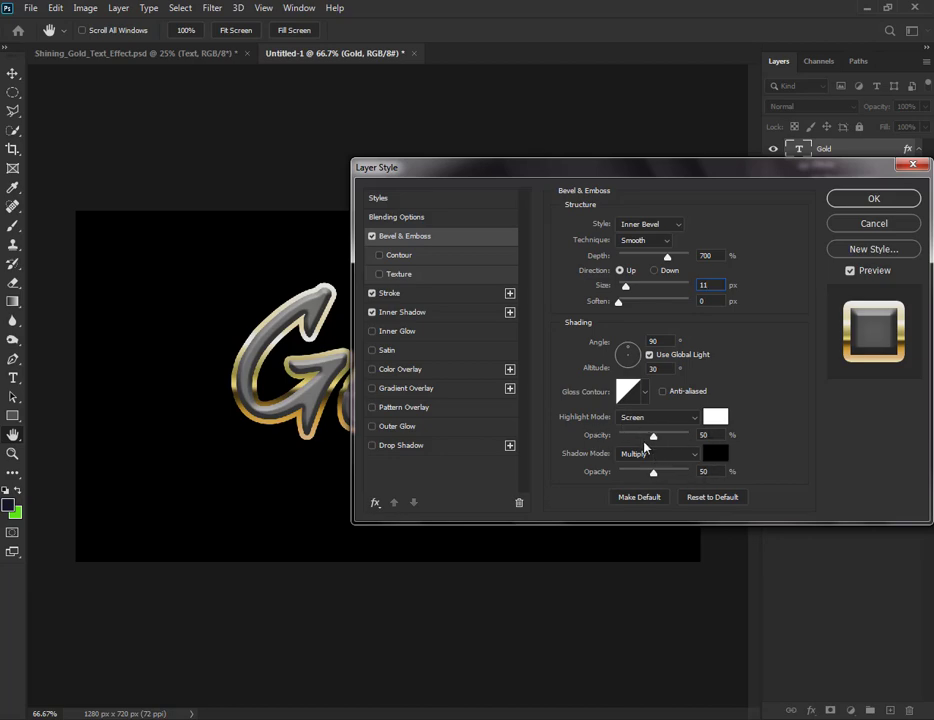
click(850, 199)
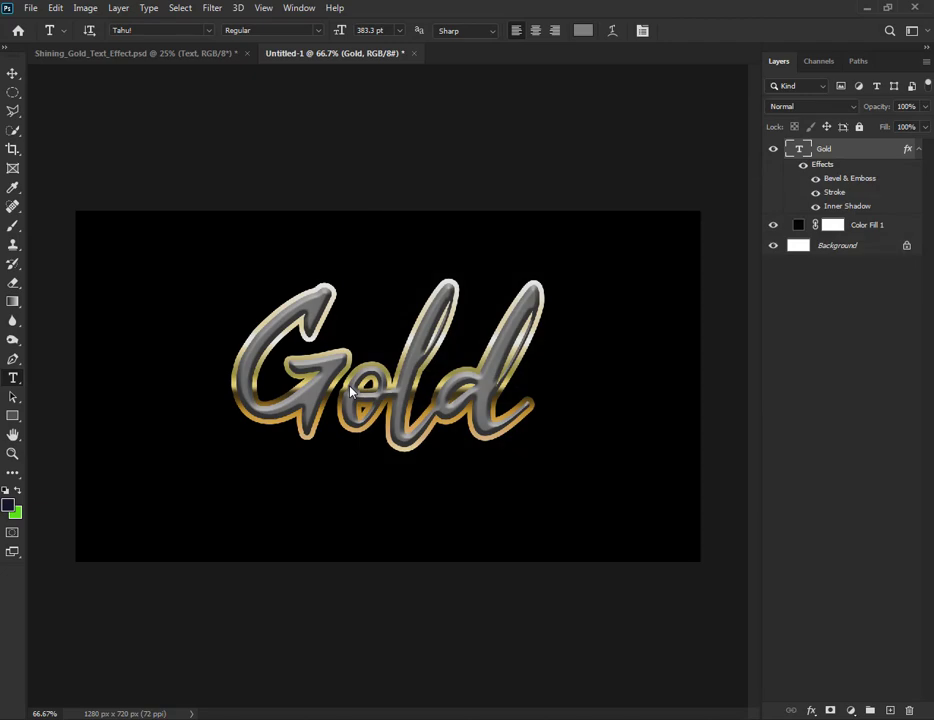
- Switch to the Move tool and bring up the new fill or adjustment layer menu
click(12, 74)
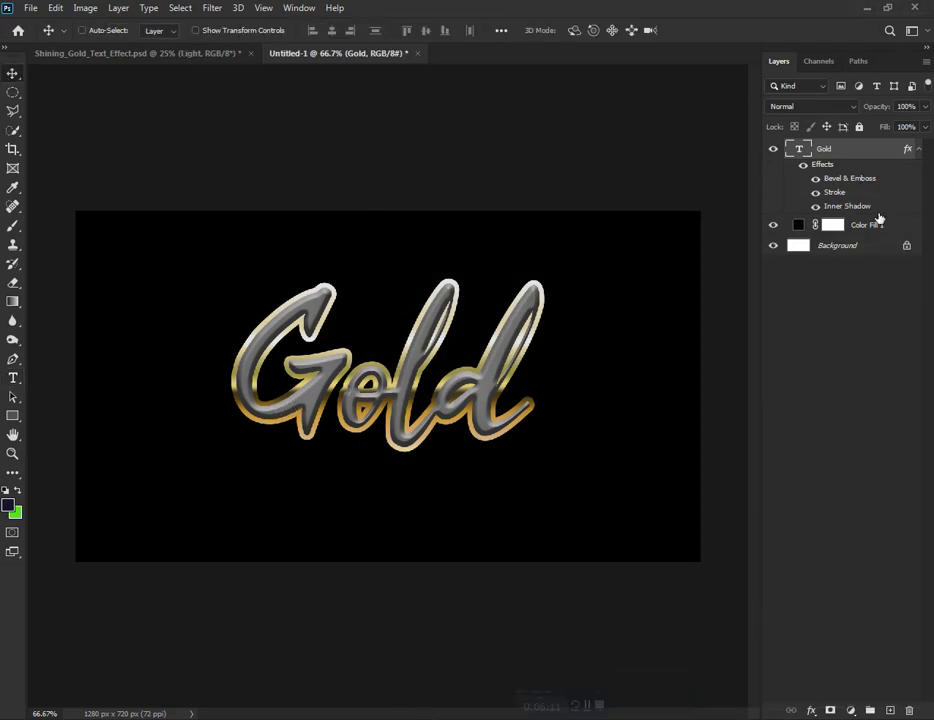
right_click(867, 150)
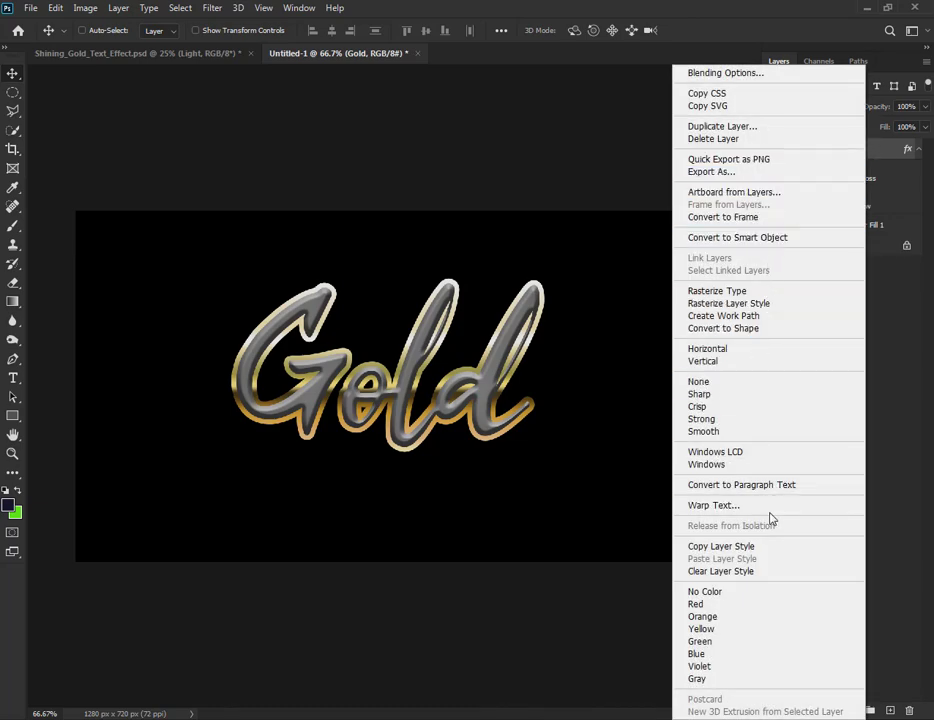
click(893, 555)
click(850, 711)
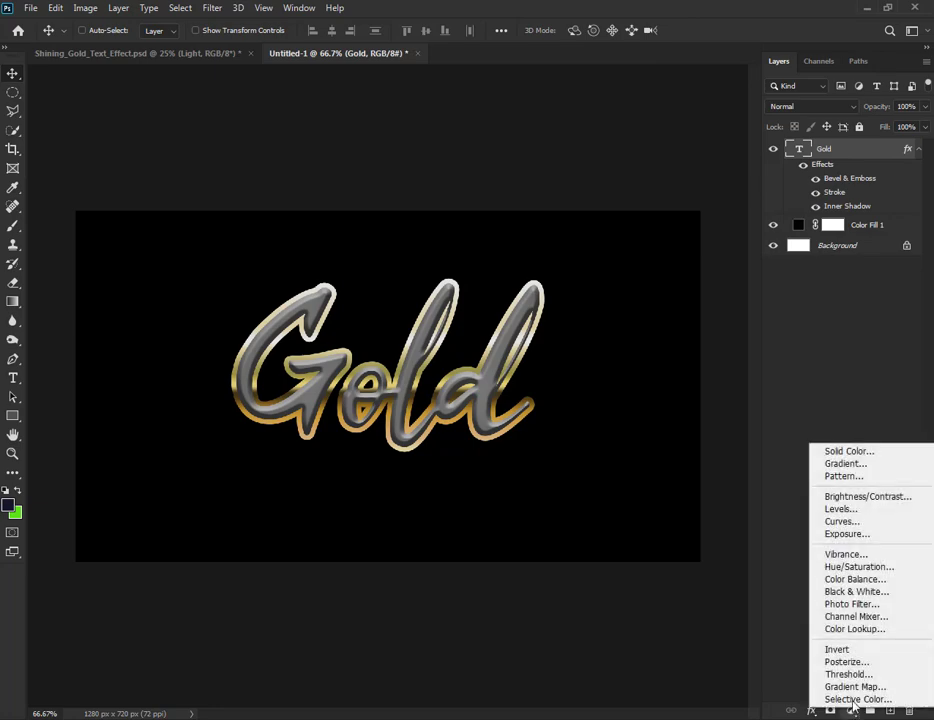
- Create a Gradient Fill layer from the Foreground to Background preset with a black left stop
click(864, 465)
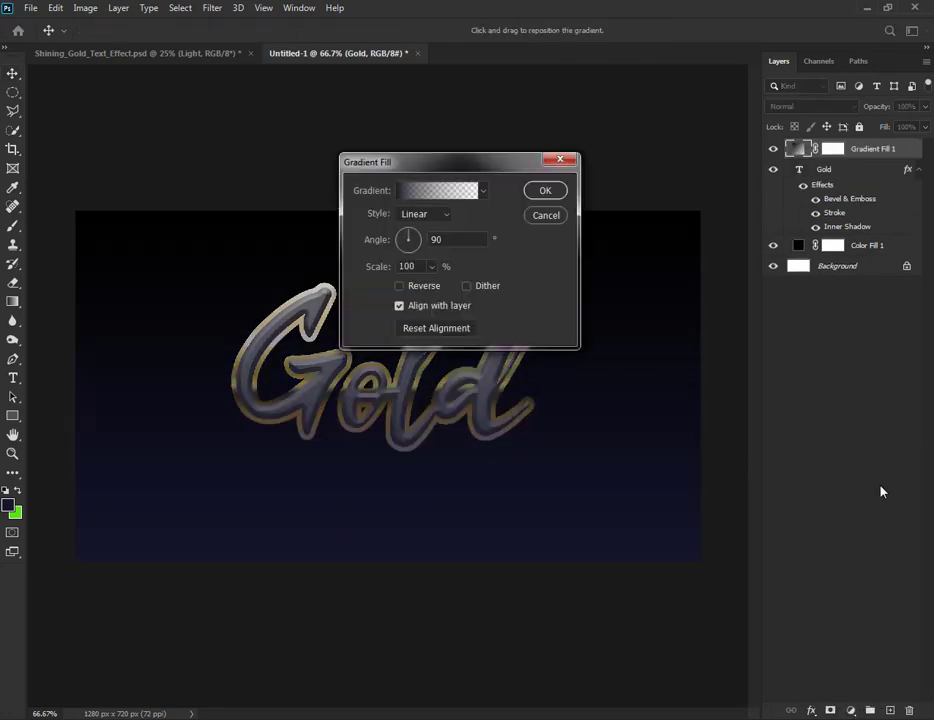
click(430, 195)
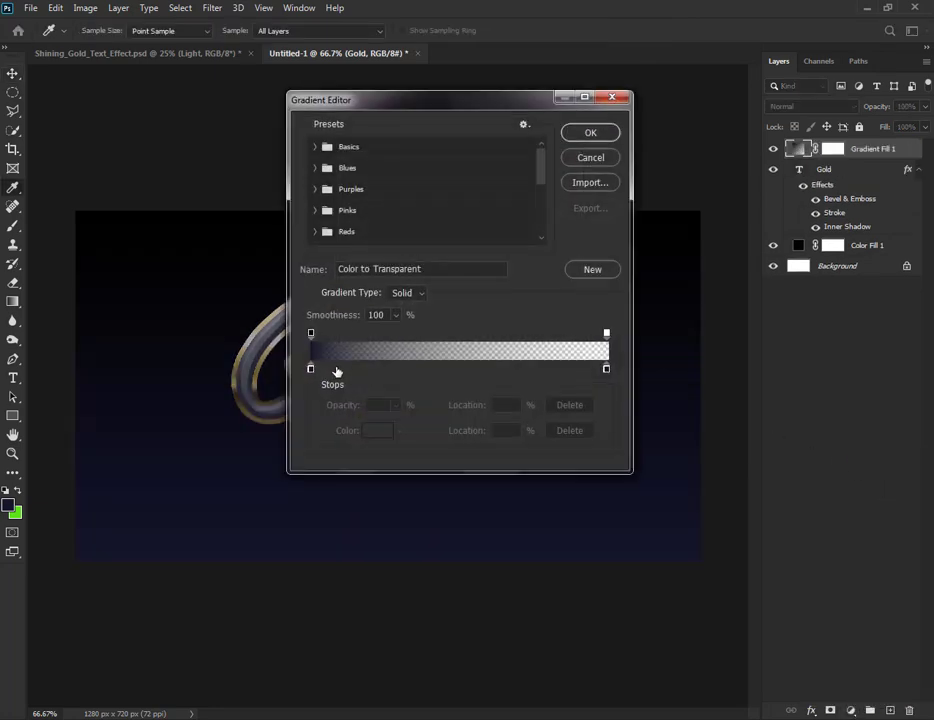
click(316, 147)
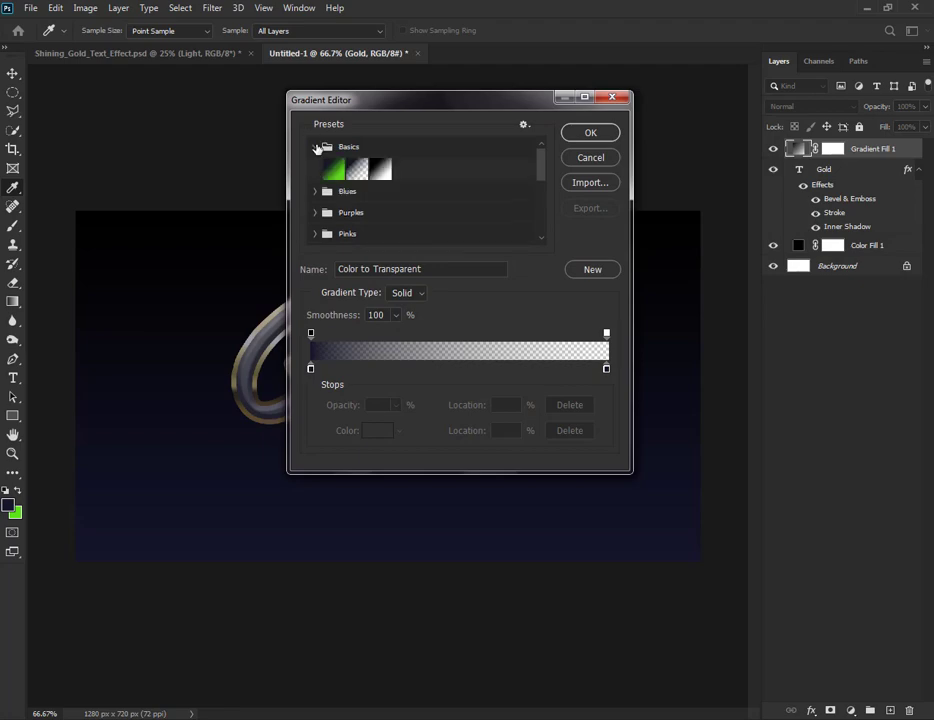
click(333, 169)
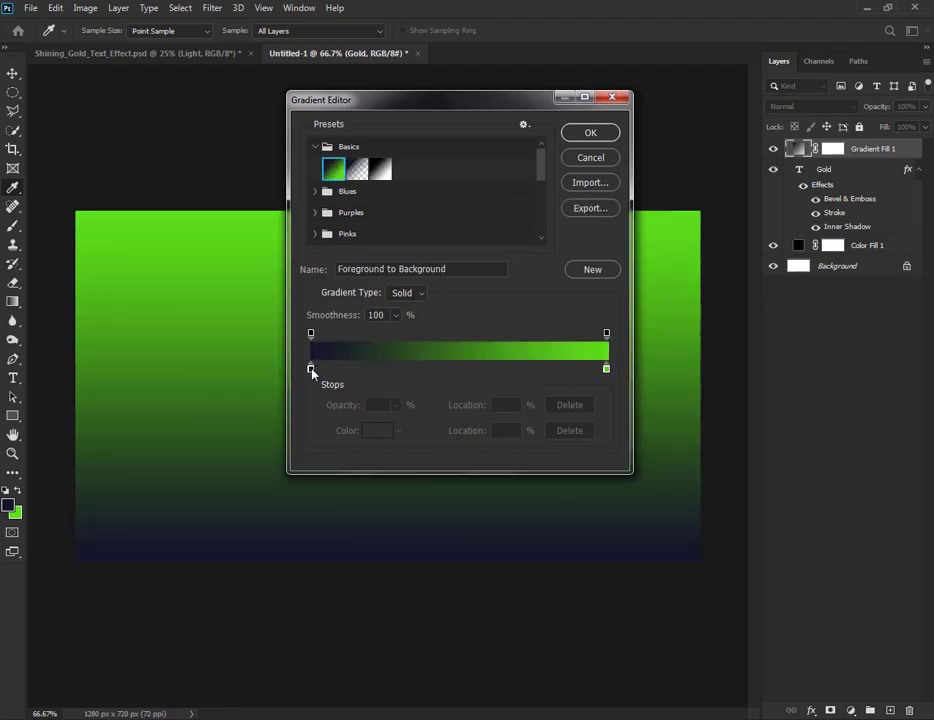
click(310, 368)
click(386, 436)
text(000000)
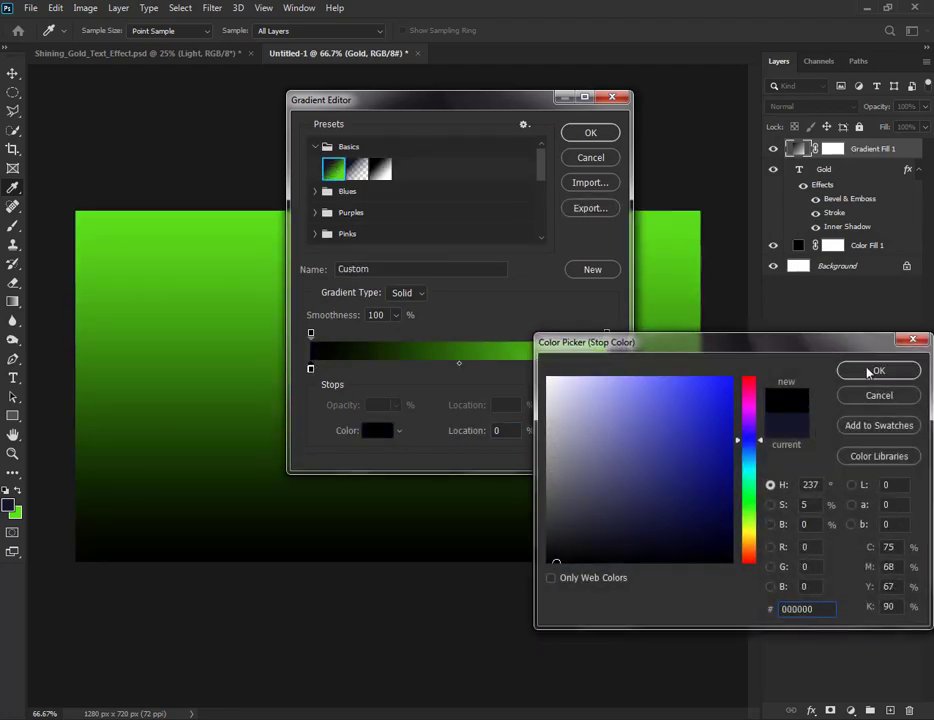
key(Return)
- Add a black stop at 32% and a white end stop, then apply the gradient fill
click(406, 368)
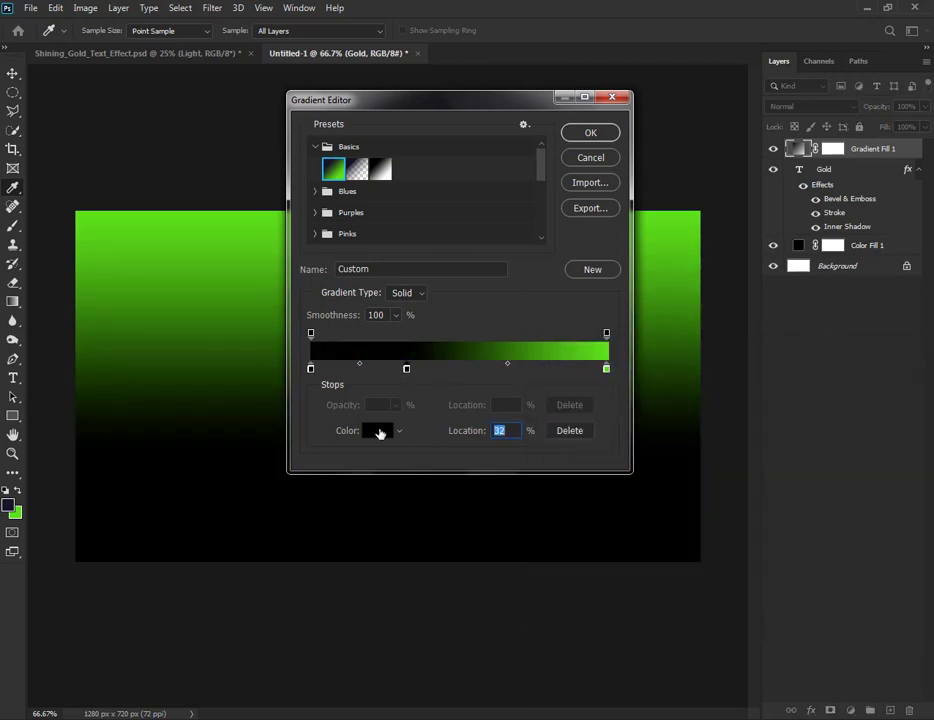
click(378, 431)
key(Return)
click(606, 369)
click(378, 431)
text(ffffff)
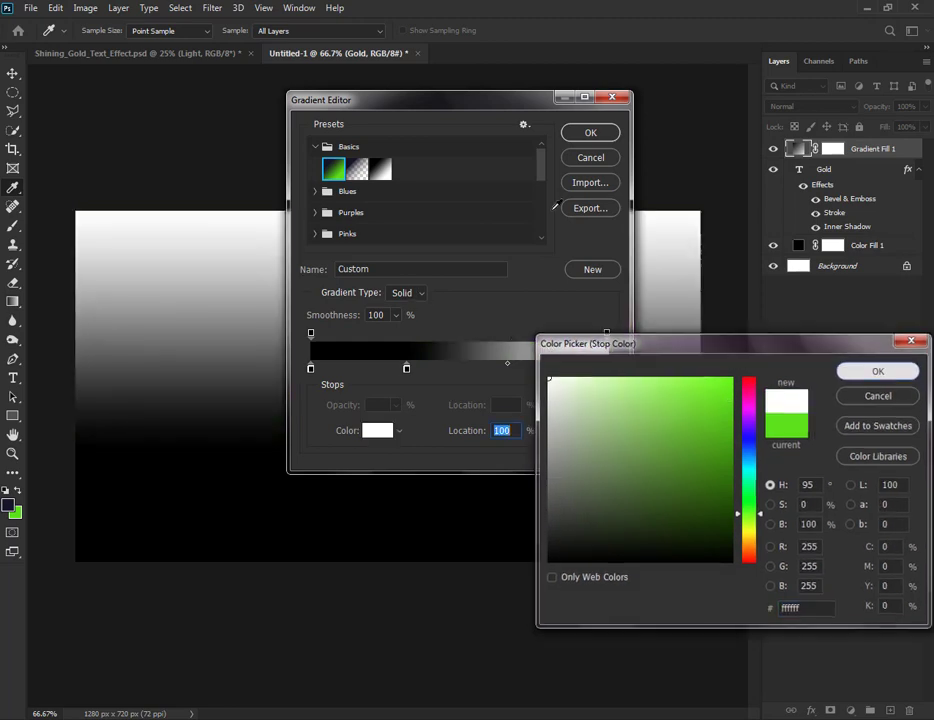
click(870, 371)
click(590, 135)
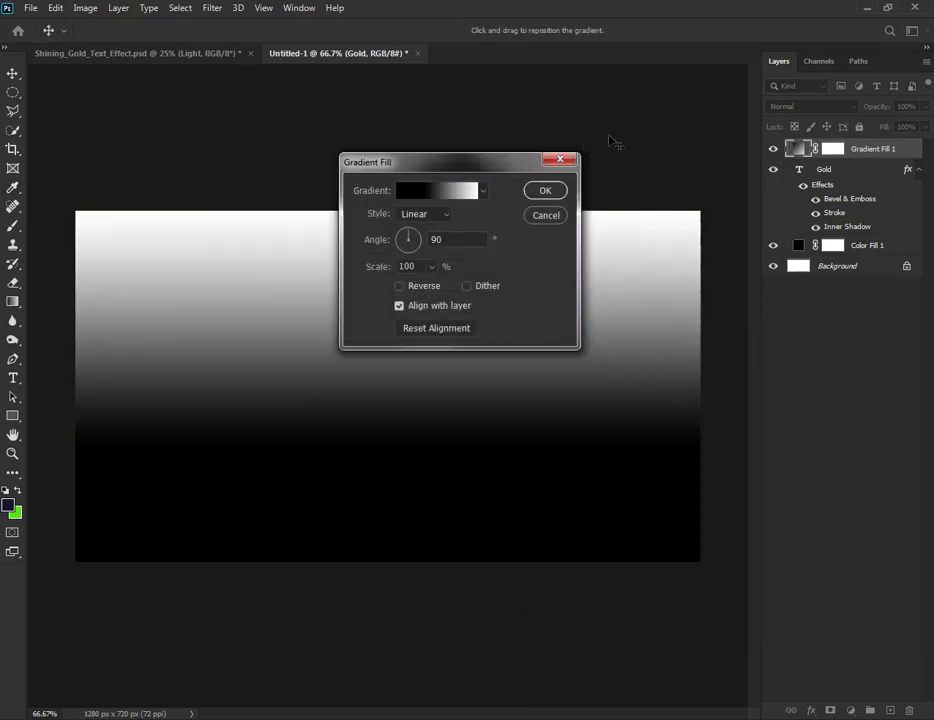
click(545, 192)
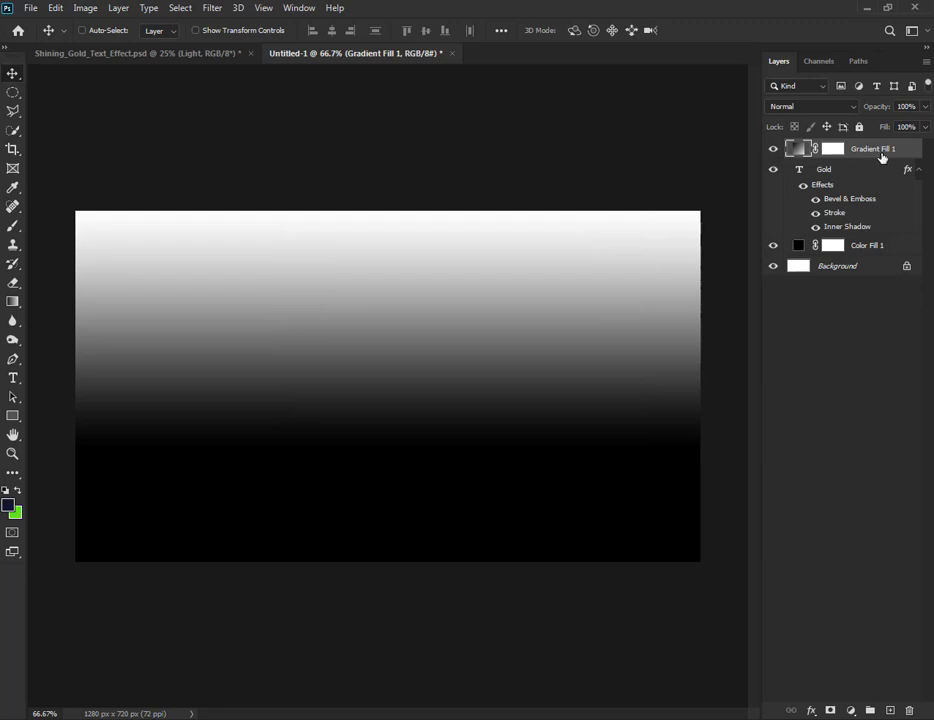
- Clip Gradient Fill 1 to the Gold text in Overlay blend mode at 60% opacity
right_click(880, 150)
click(740, 381)
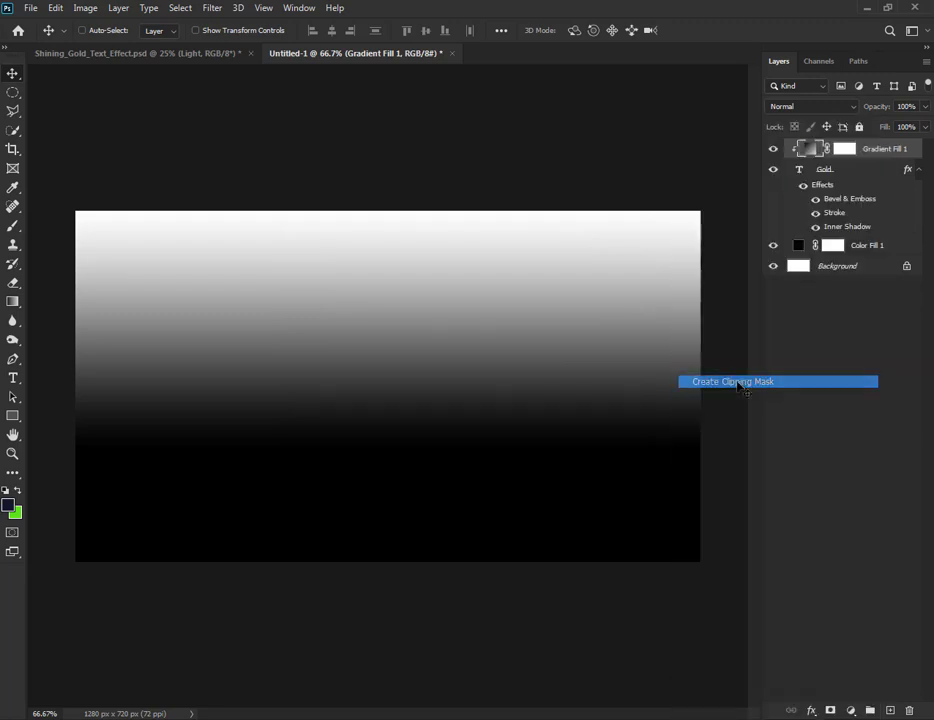
click(802, 108)
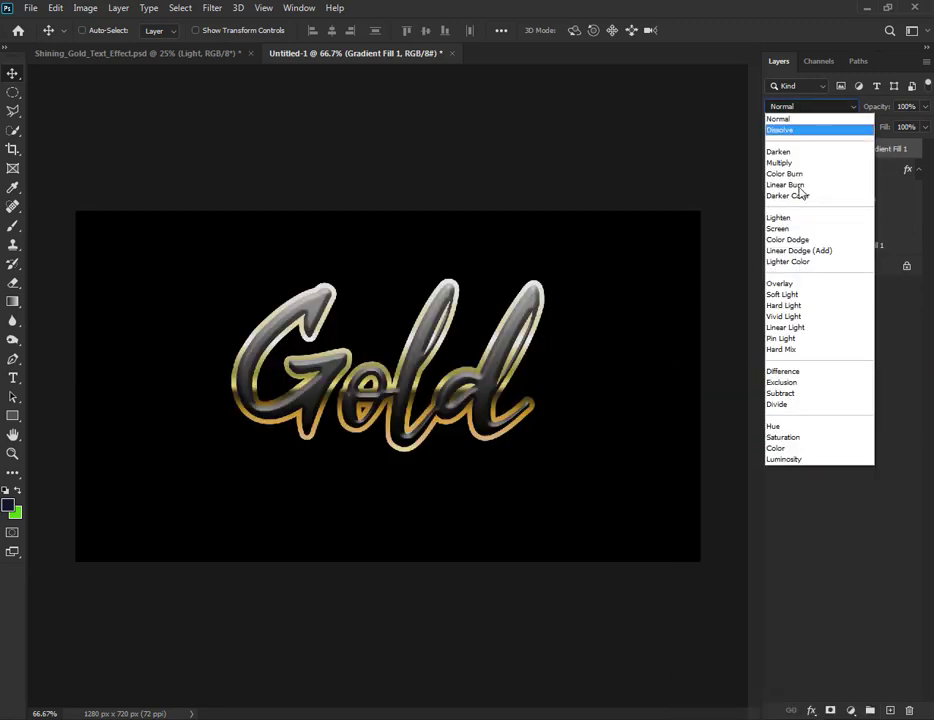
click(790, 284)
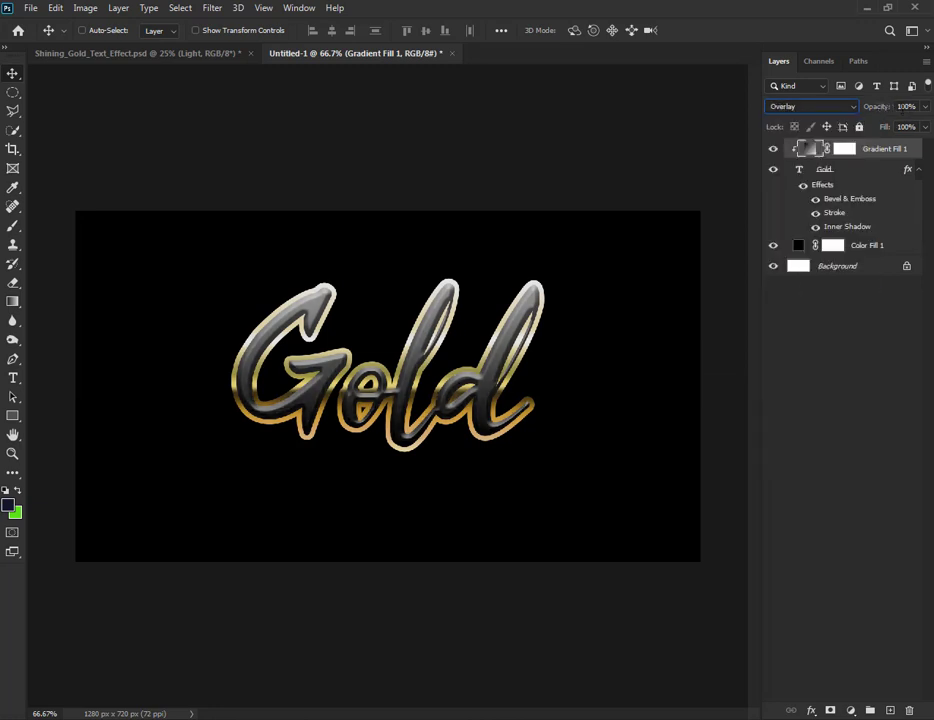
drag(880, 108, 869, 108)
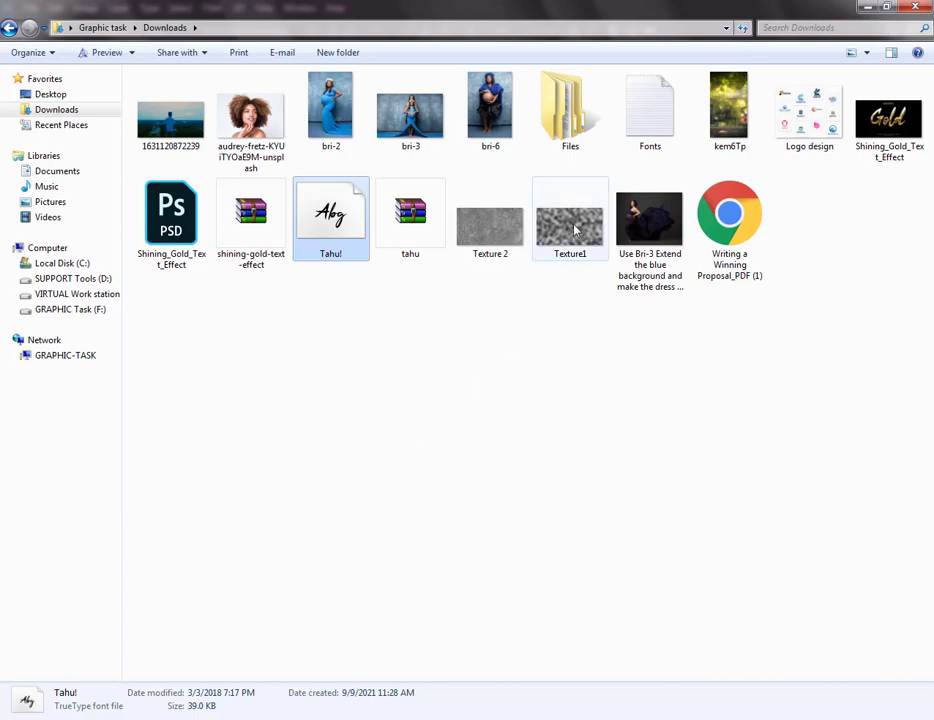
drag(570, 225, 385, 712)
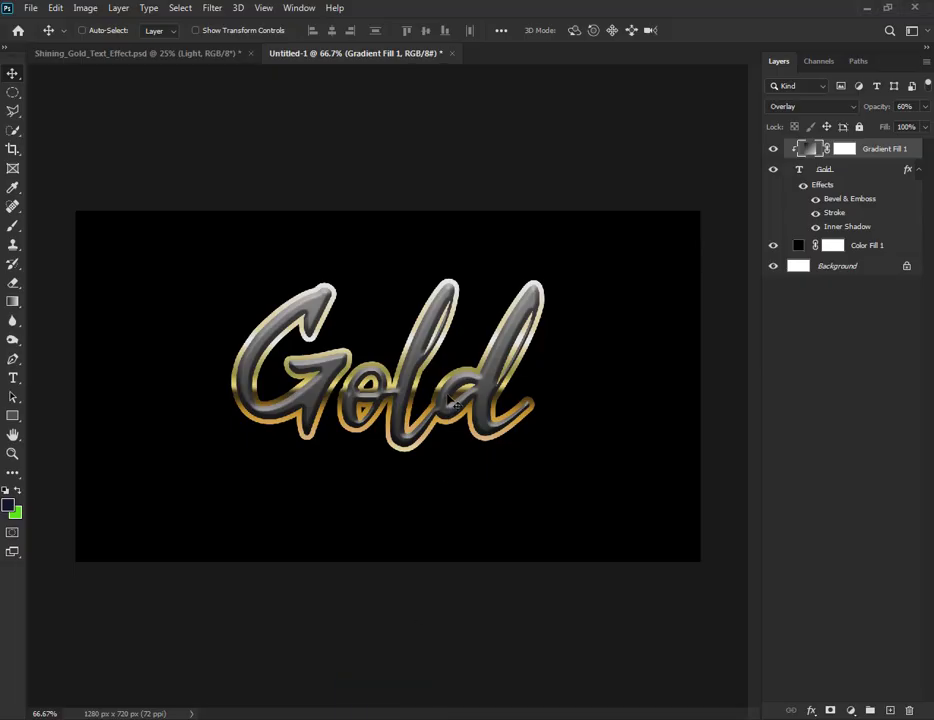
- Place Texture1 on the canvas, clip it inside the Gold text, and set 60% opacity
drag(451, 400, 469, 318)
click(698, 30)
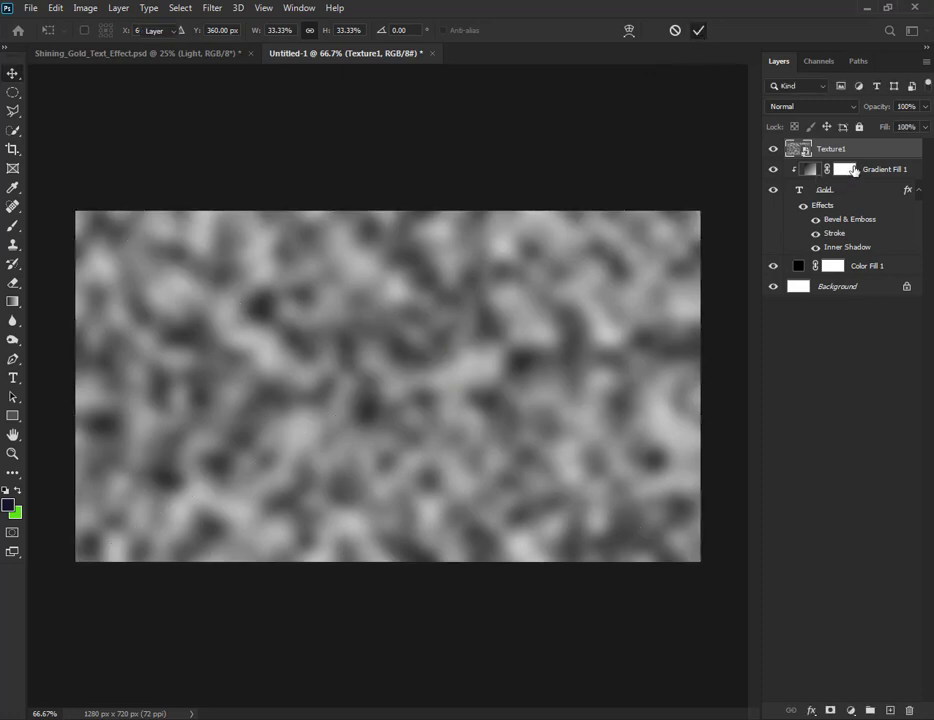
alt+click(884, 158)
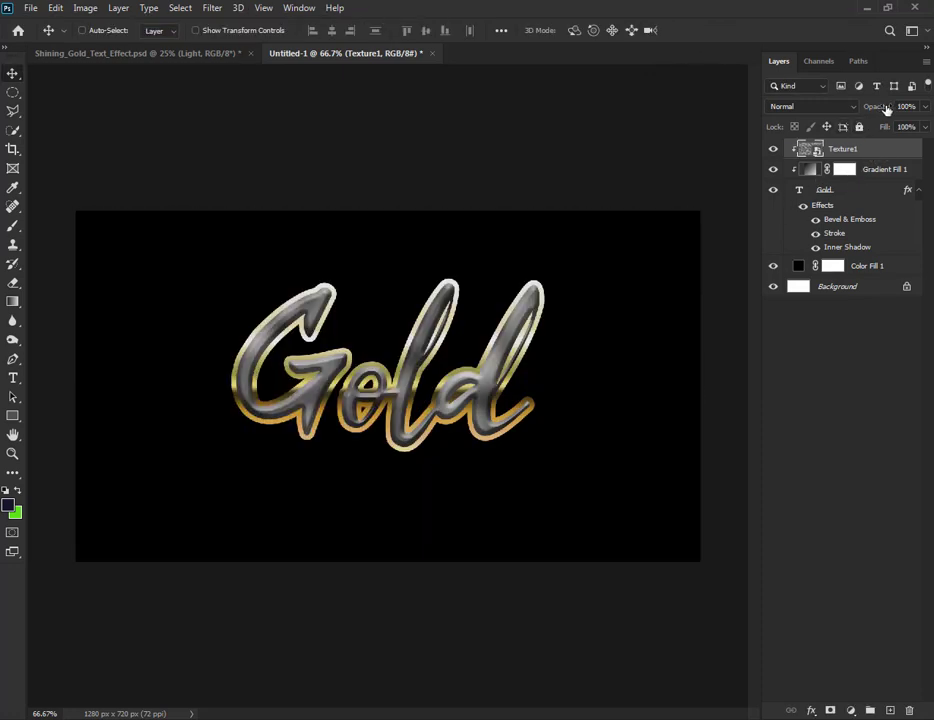
click(772, 150)
click(905, 106)
text(60)
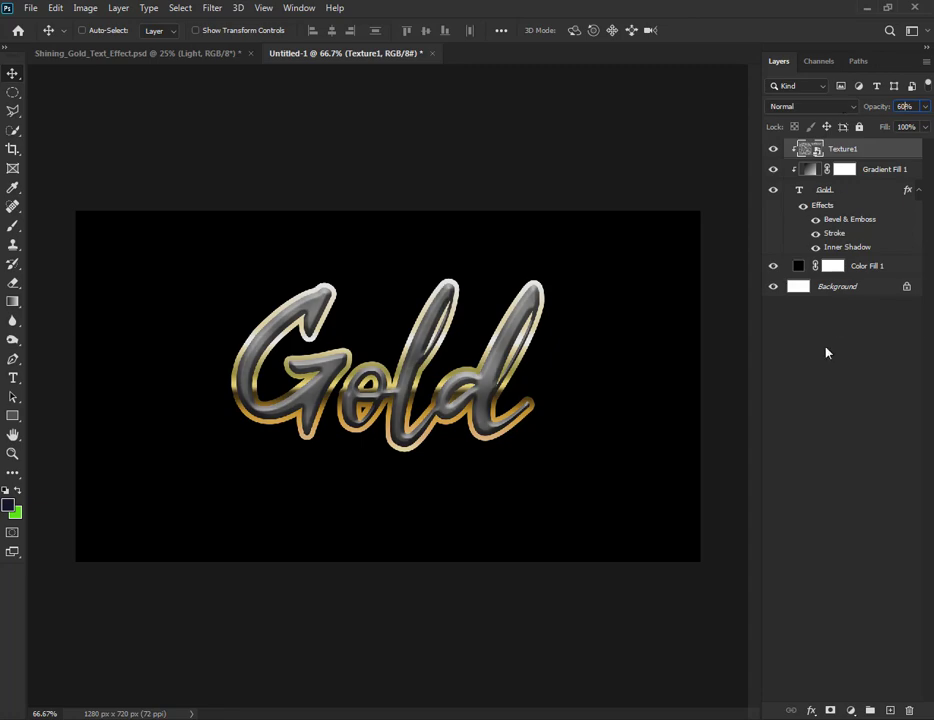
click(826, 349)
click(897, 149)
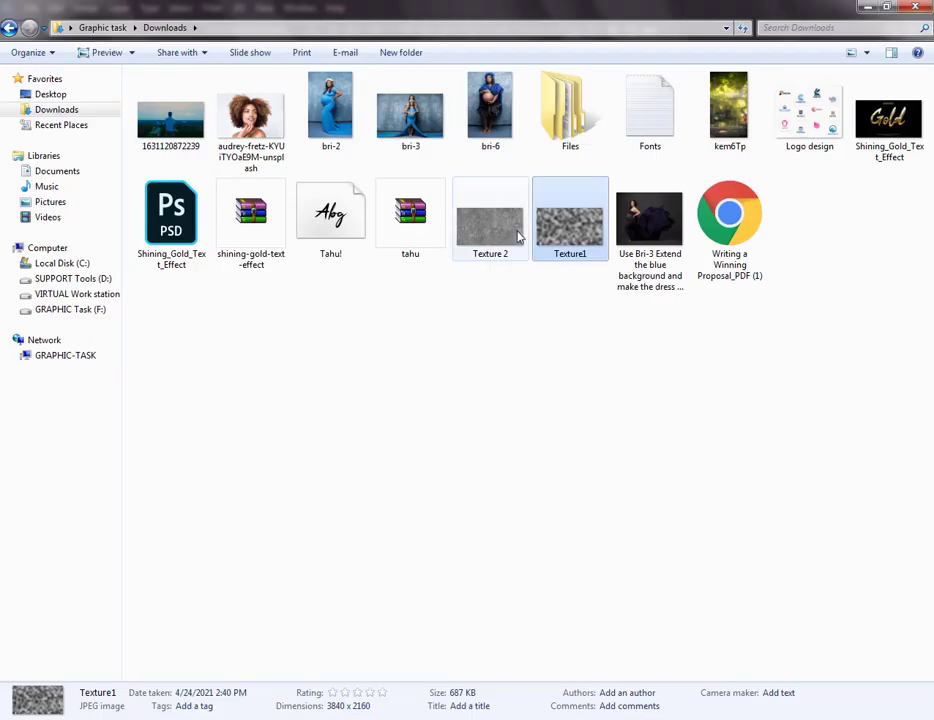
- Place Texture 2, clip it to the Gold text layers, and set its opacity to 67%
drag(486, 208, 409, 440)
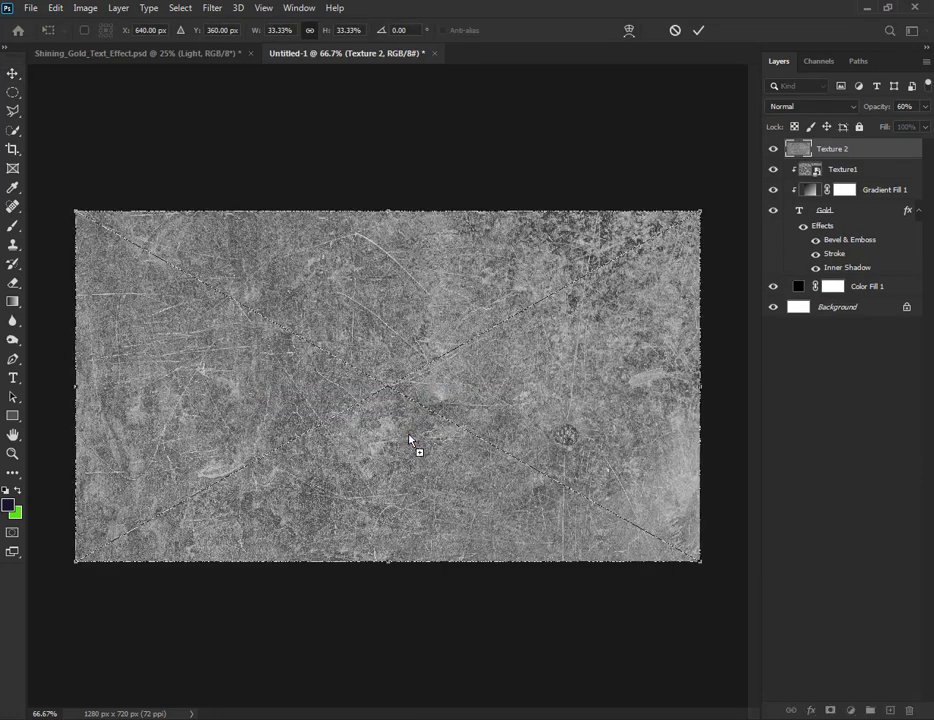
click(700, 31)
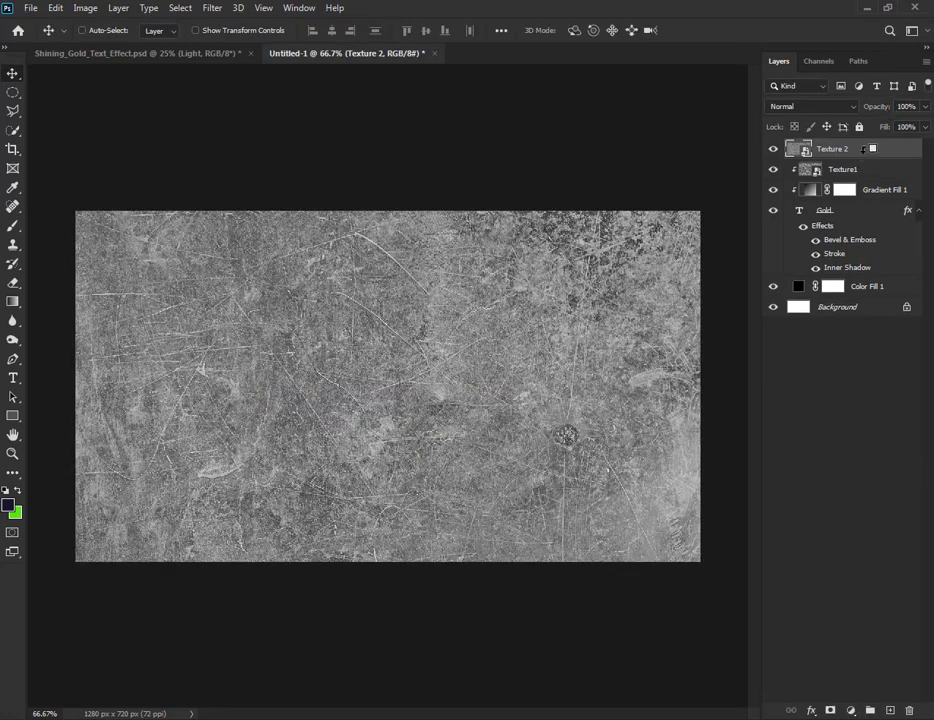
alt+click(862, 158)
click(906, 106)
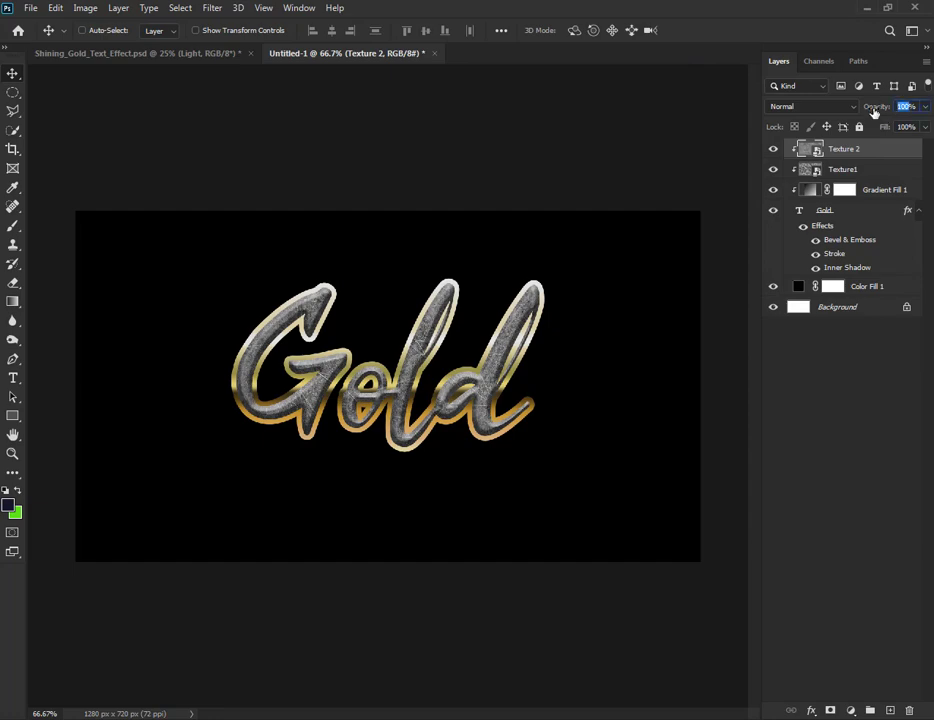
text(6)
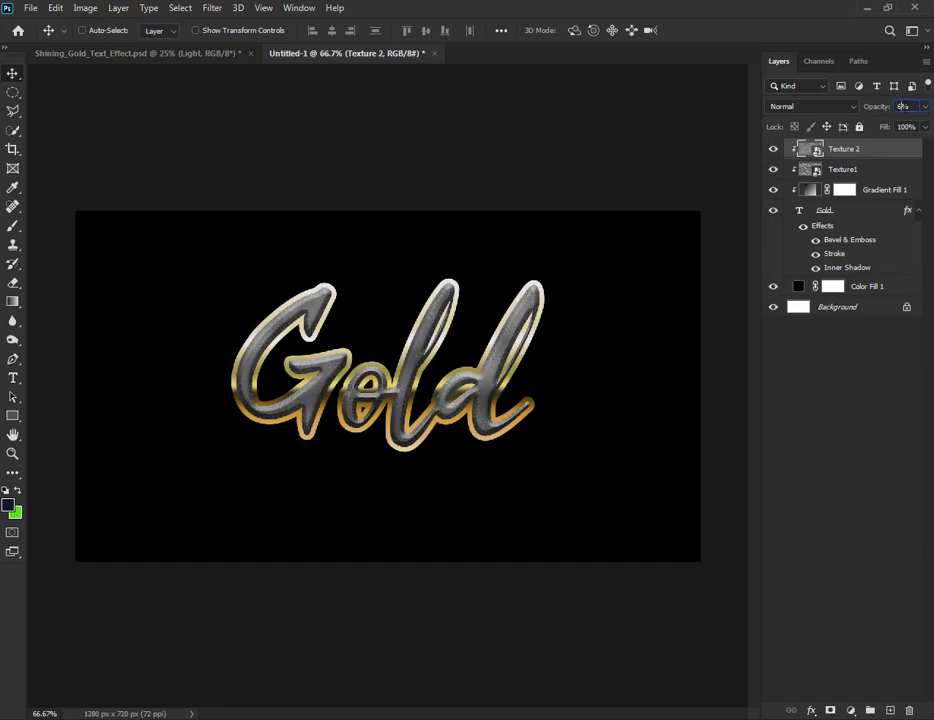
text(7)
- Add a Gradient Map adjustment layer above Texture 2
click(811, 710)
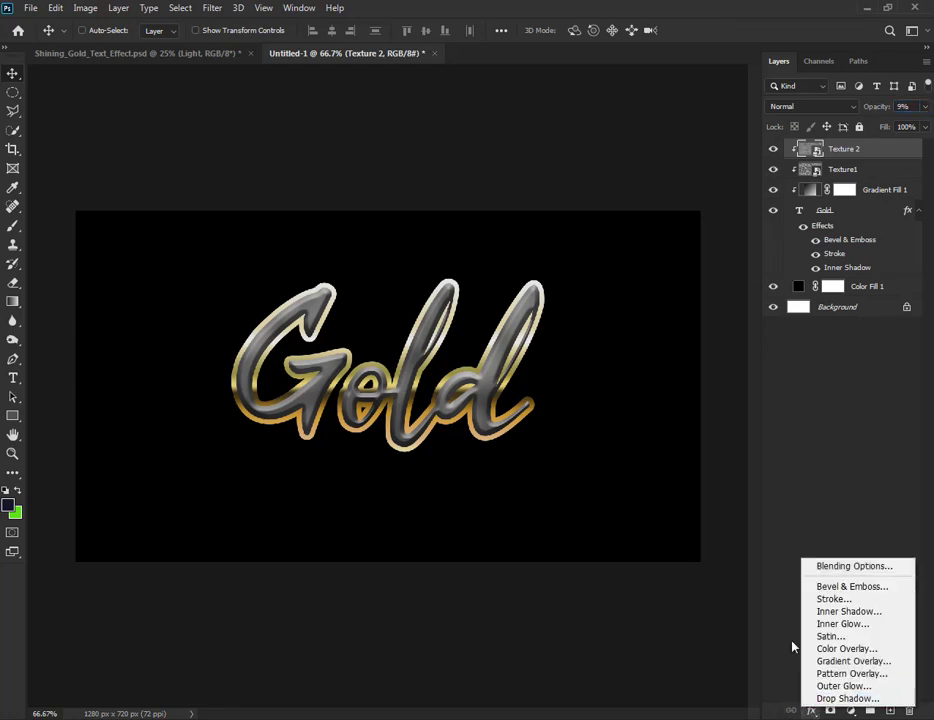
click(850, 710)
click(850, 710)
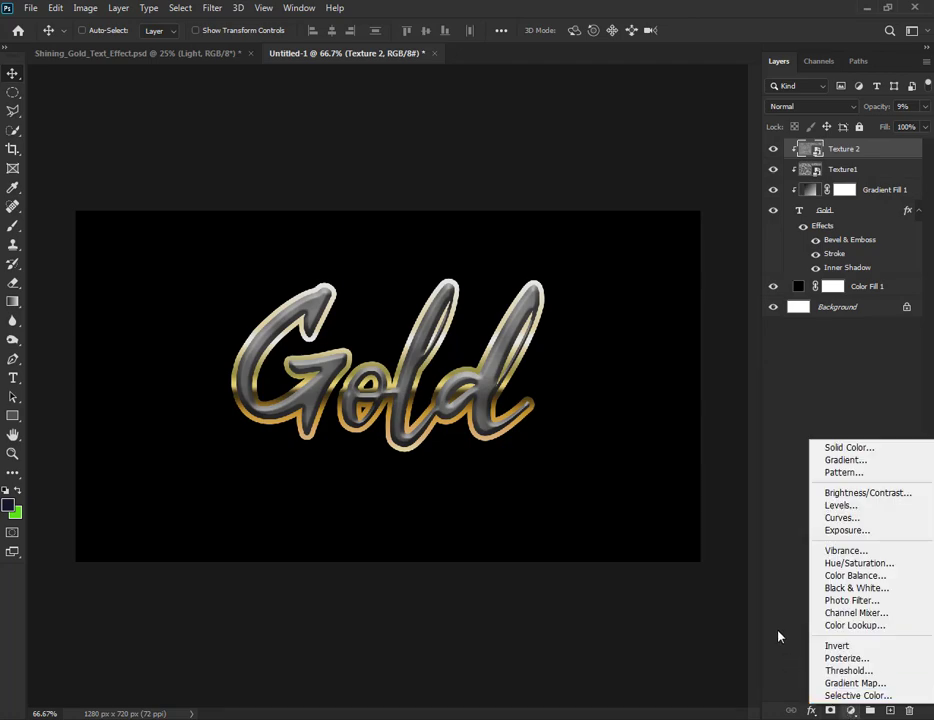
click(825, 684)
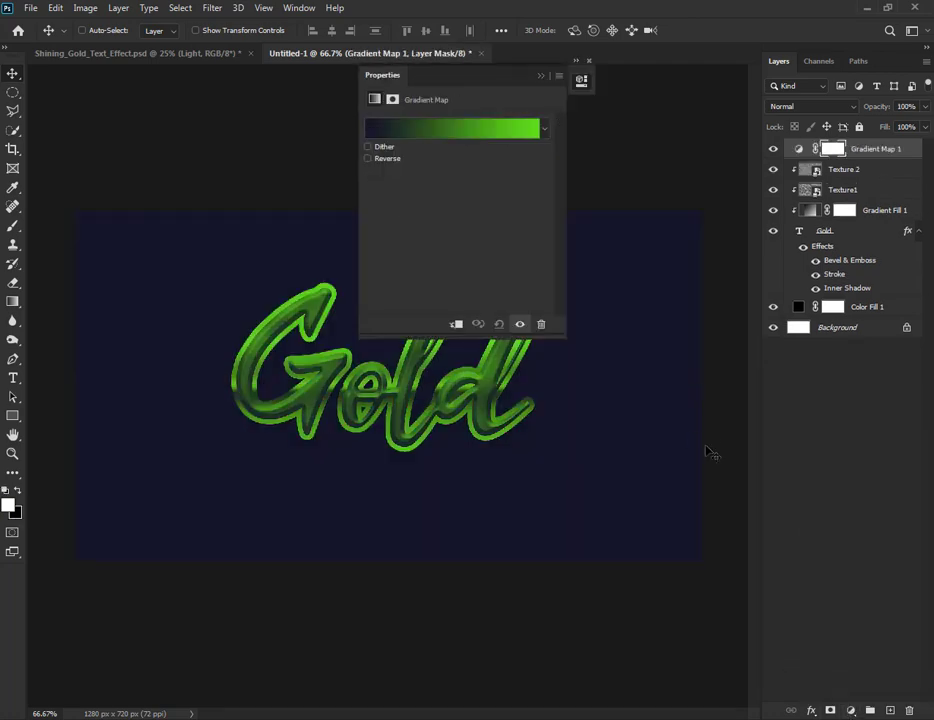
- Clip the Gradient Map to the text layers below and open its Gradient Editor
click(797, 150)
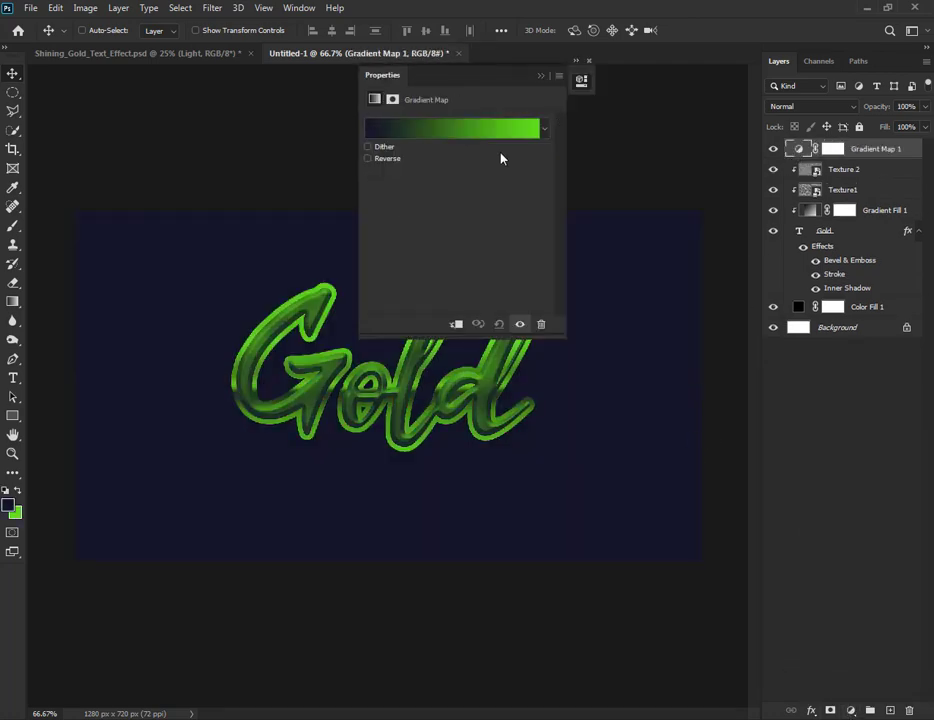
click(446, 132)
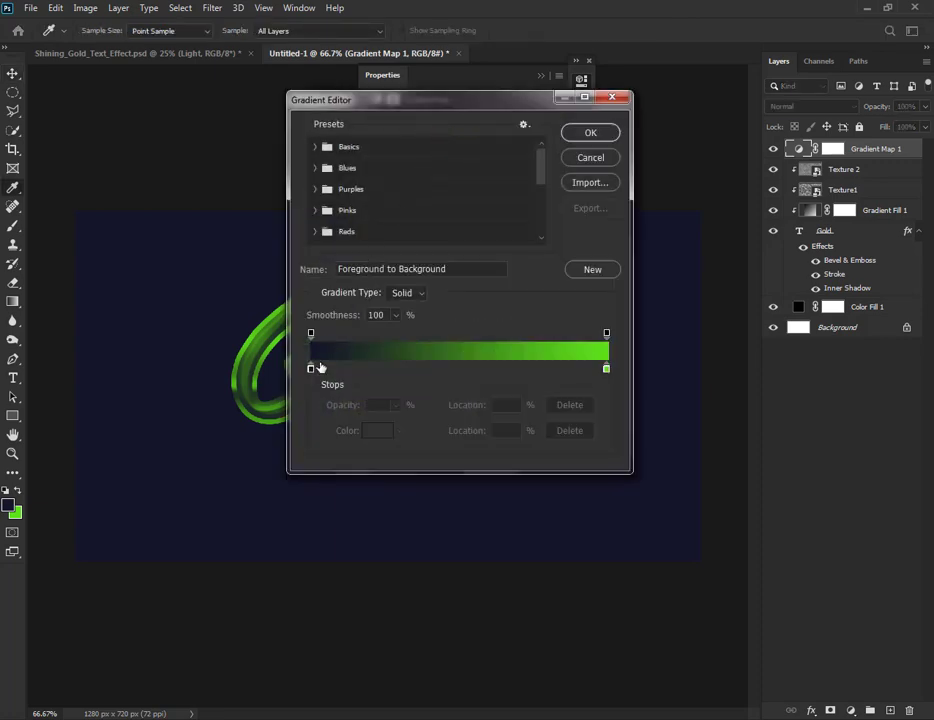
click(585, 154)
click(456, 325)
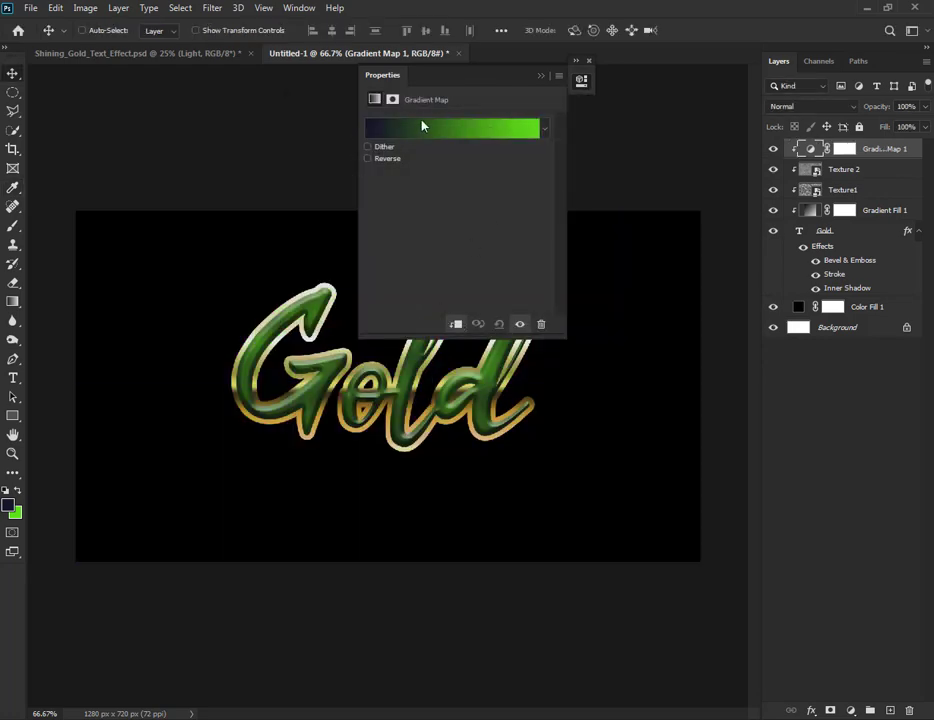
click(393, 133)
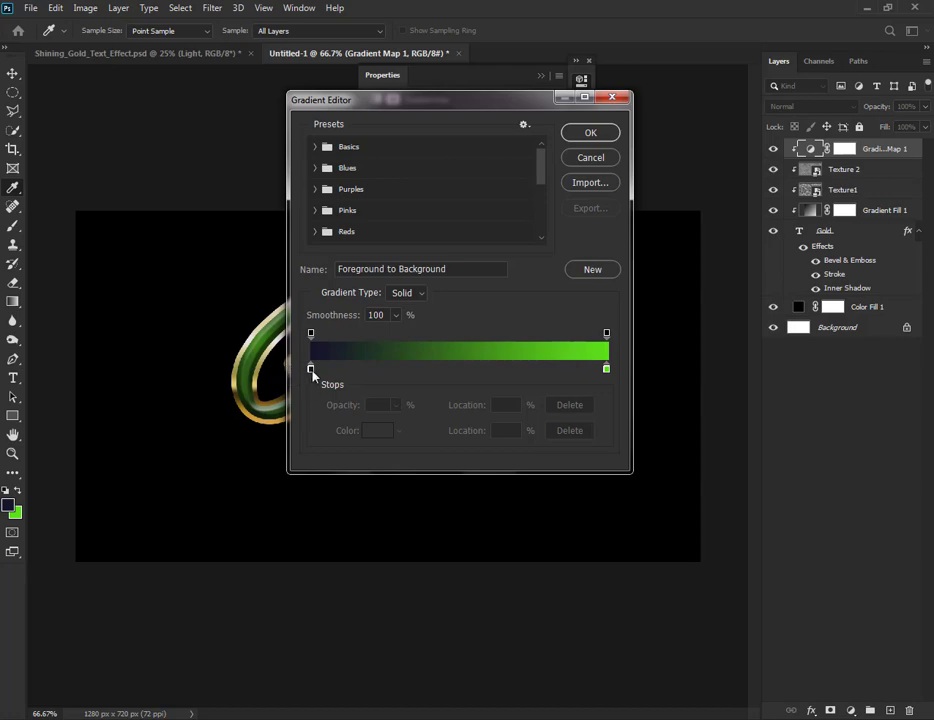
- Set the left gradient stop to #fcf2b1 and add a 9% stop coloured #f0e68b
click(311, 370)
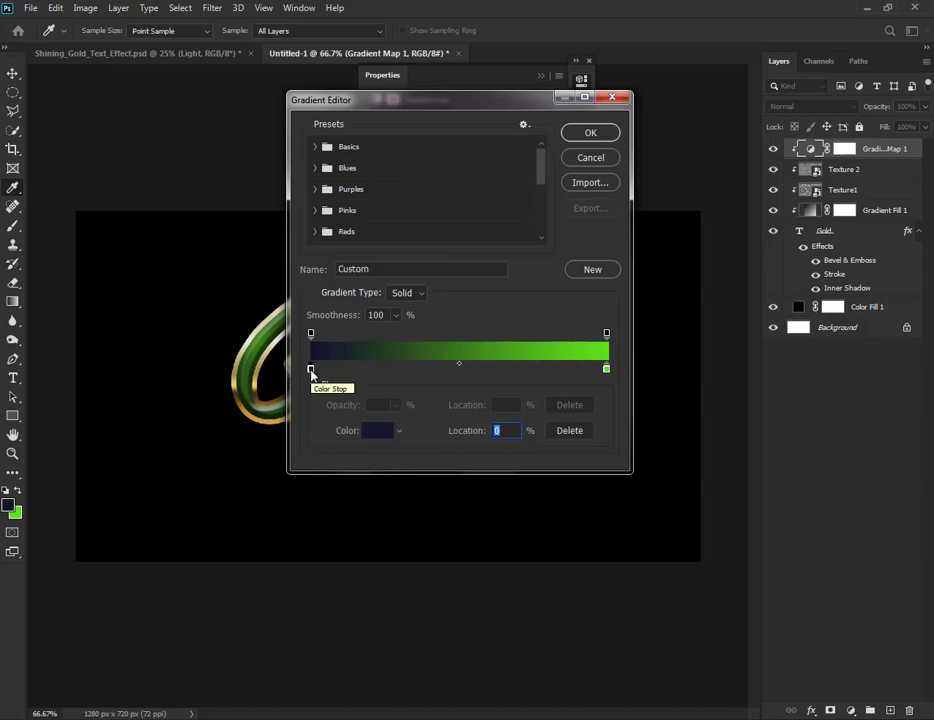
click(378, 430)
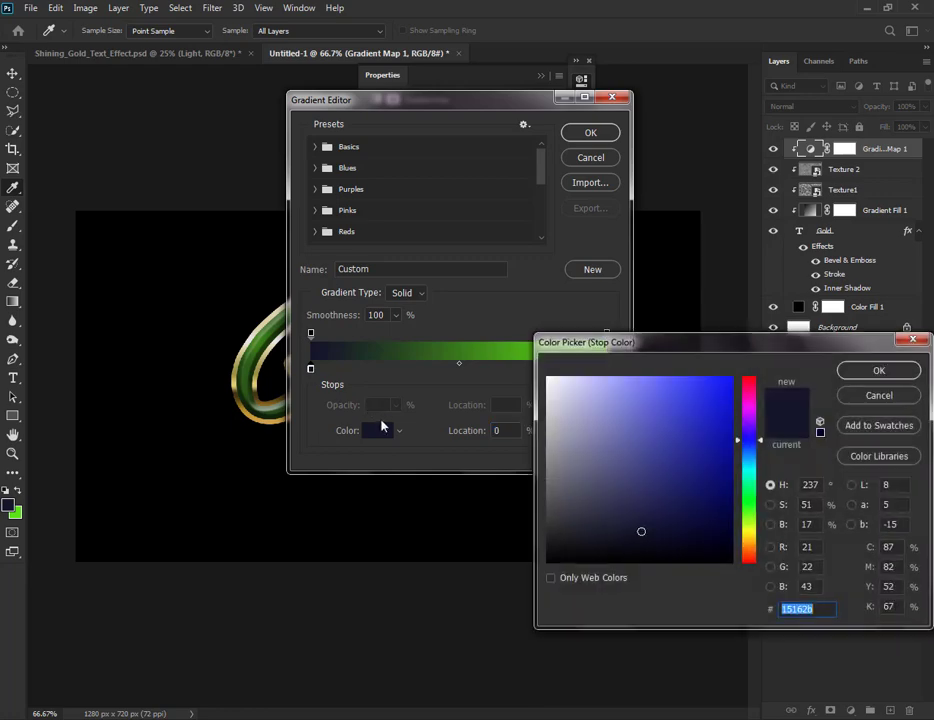
text(fc)
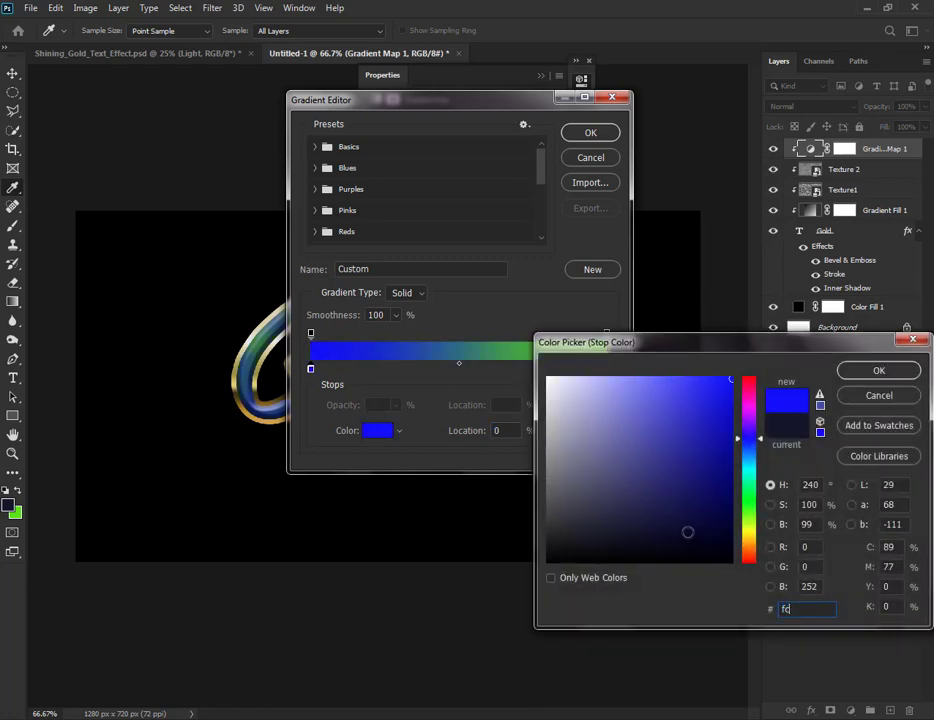
text(f)
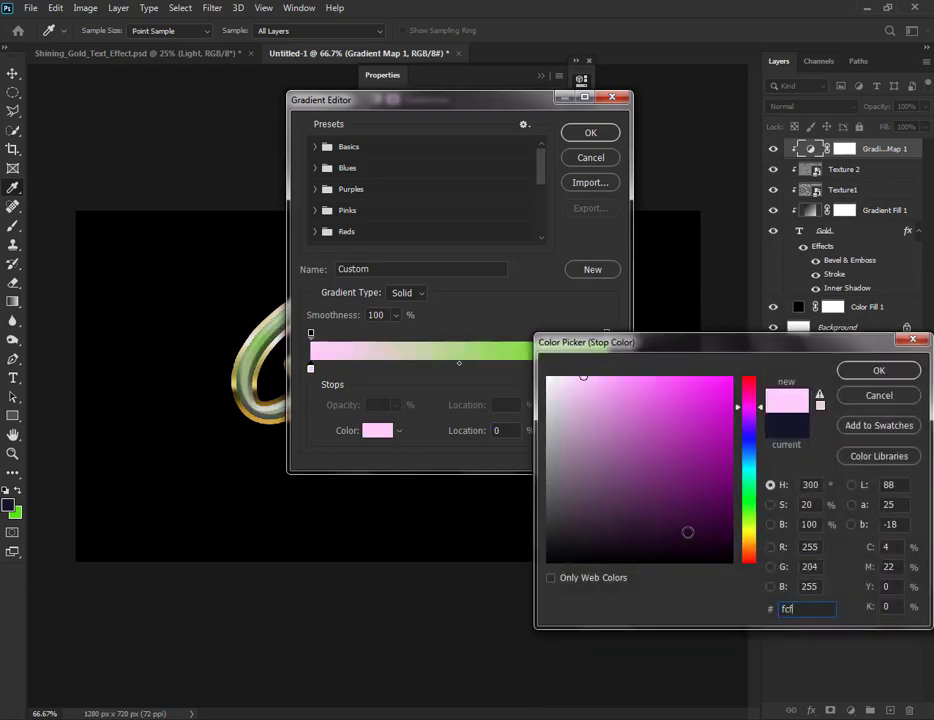
text(2b)
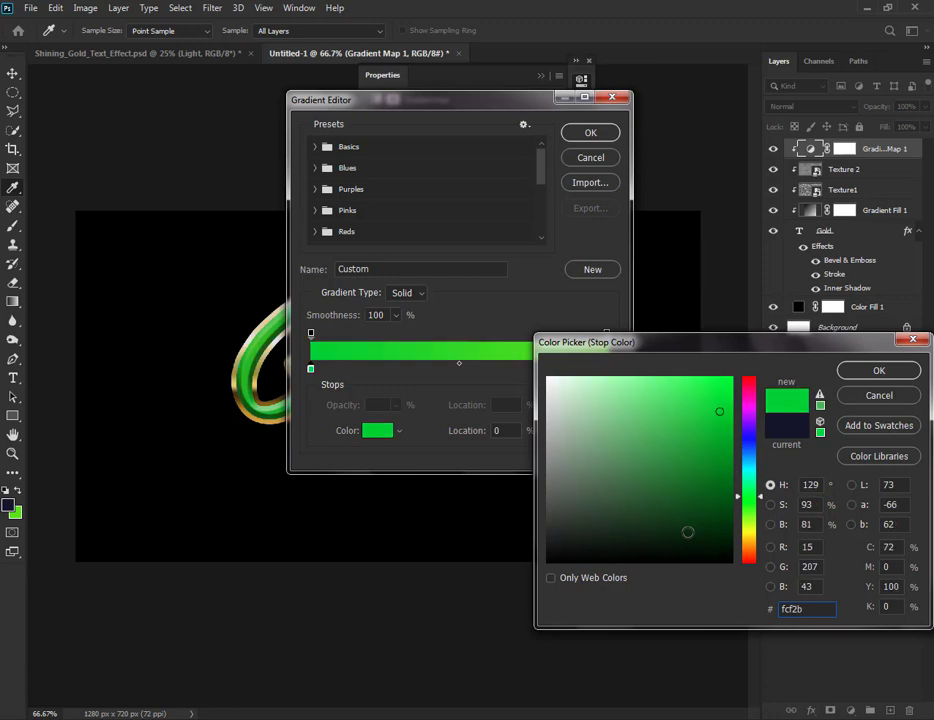
text(1)
click(879, 370)
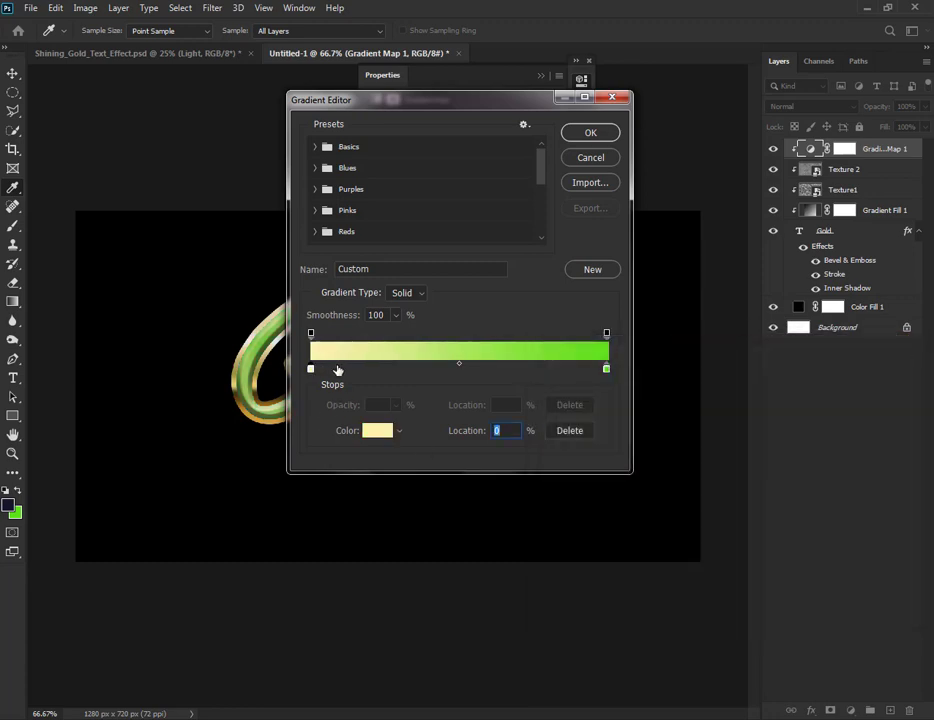
click(336, 369)
click(380, 431)
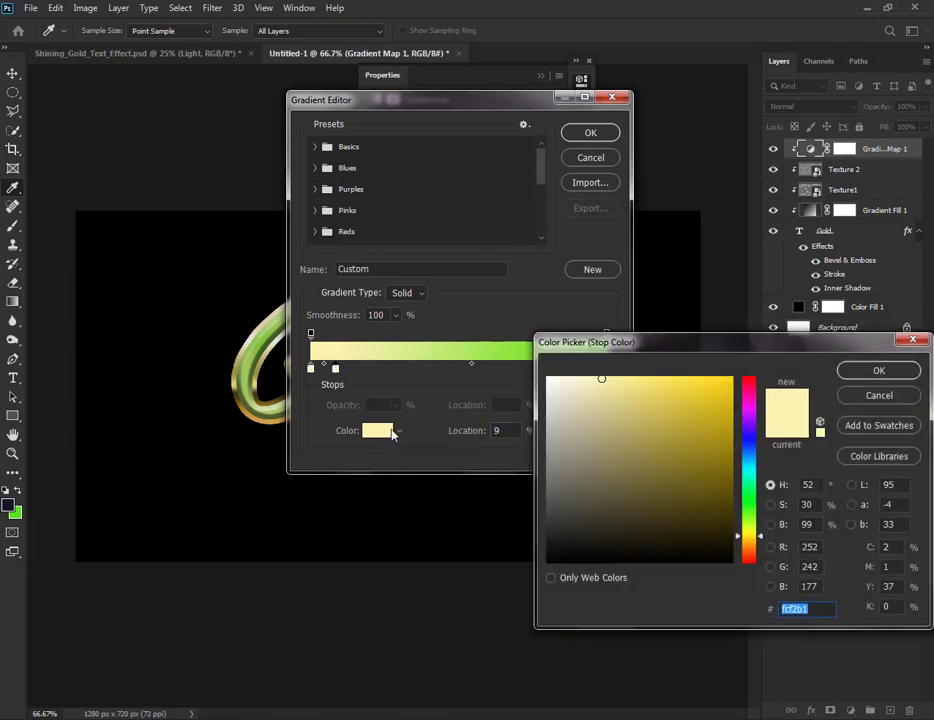
text(f0e)
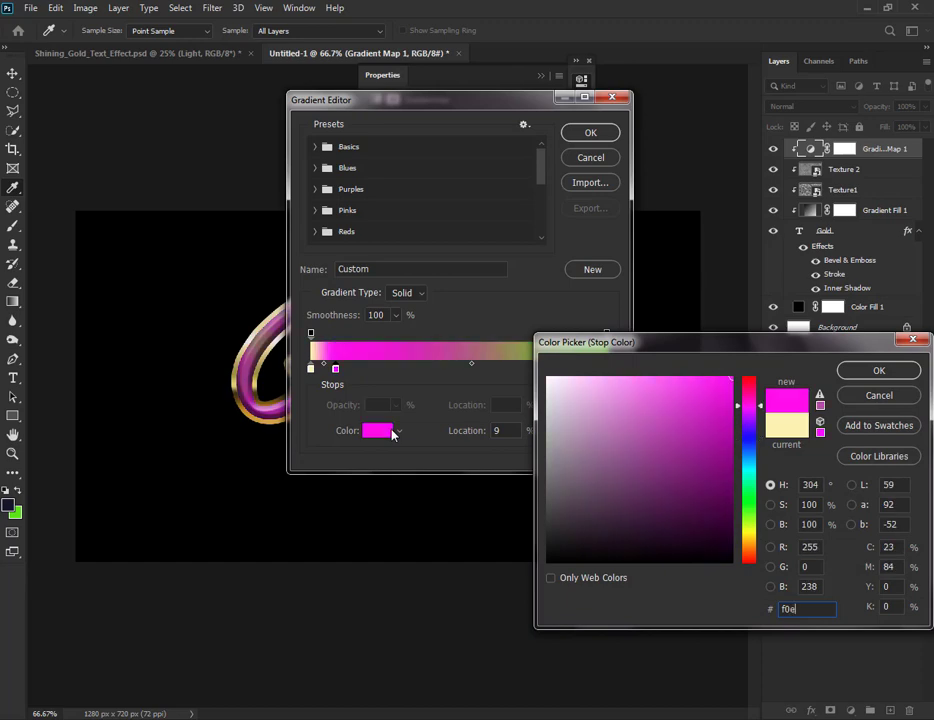
text(68)
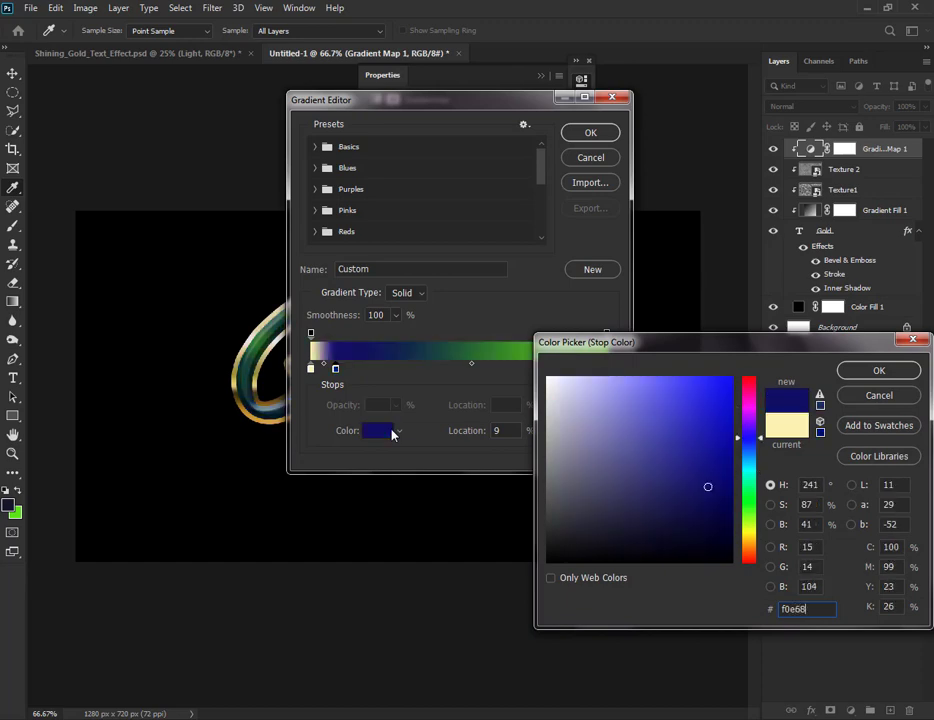
text(b)
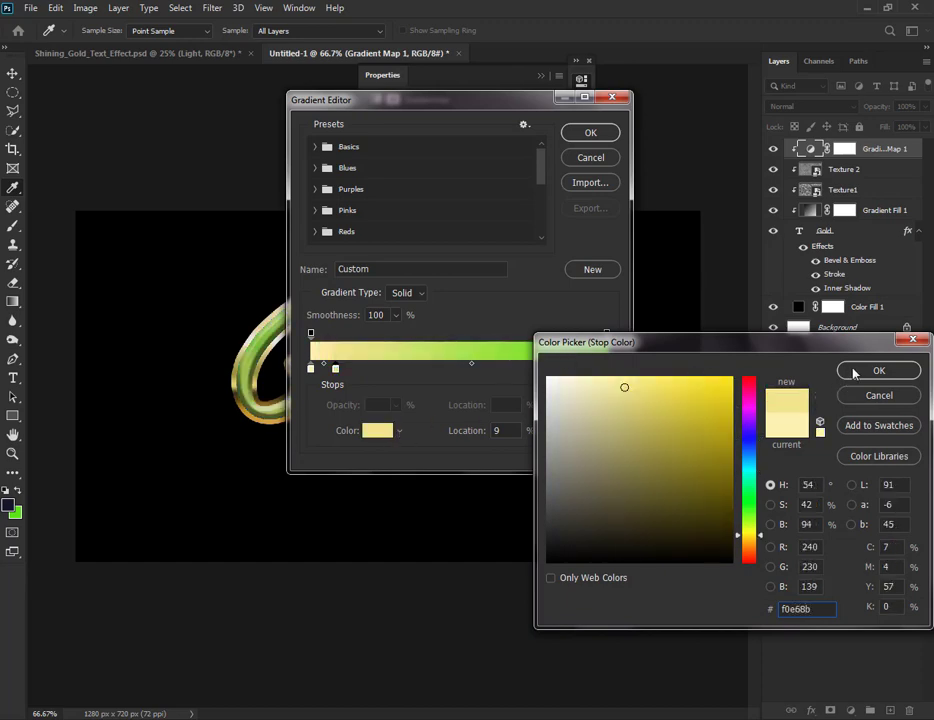
- Add a gold #d4a031 stop at 23% and a dark brown #4a3d18 stop at 35%
click(855, 371)
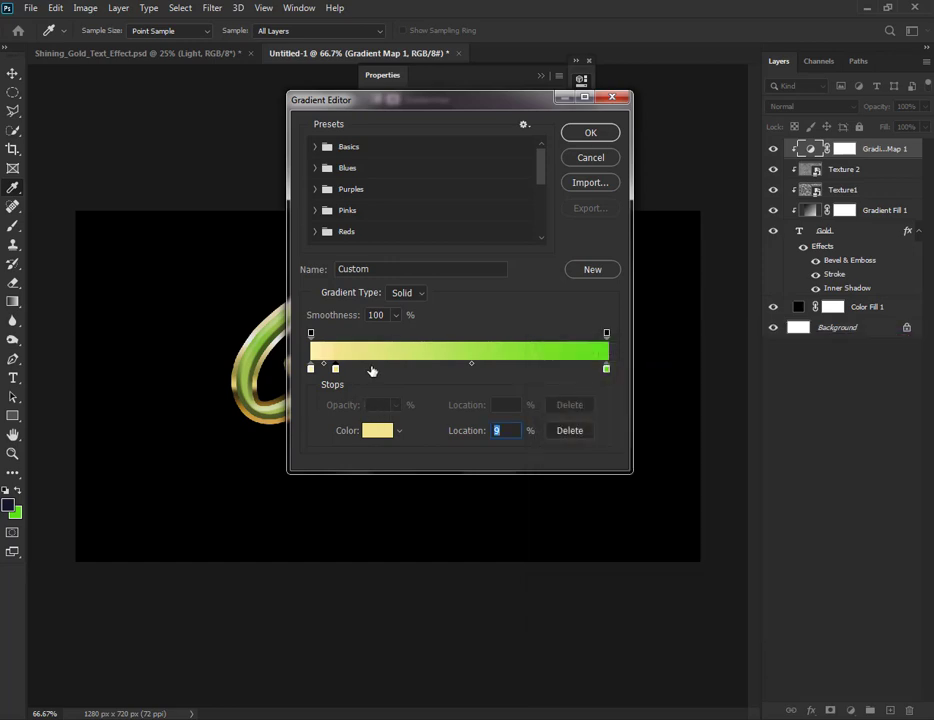
click(381, 370)
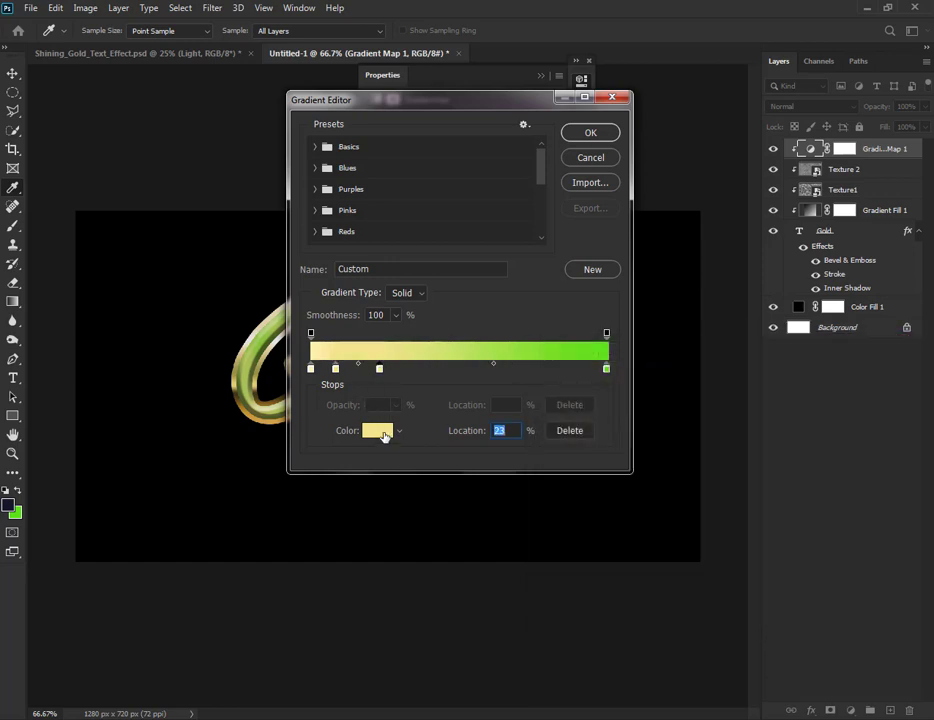
click(384, 431)
text(d)
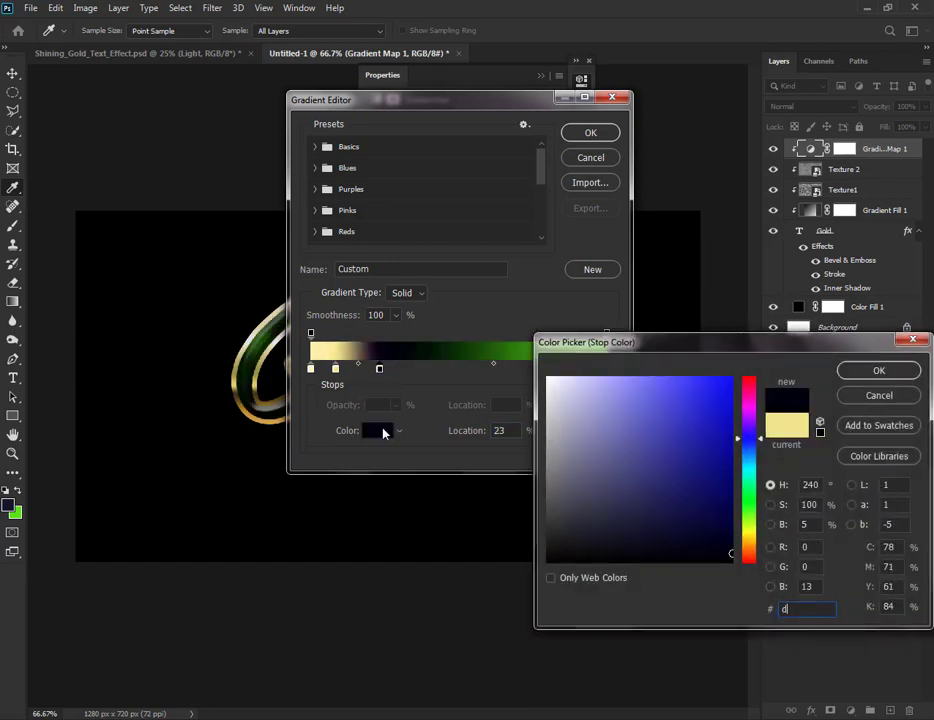
text(4a03)
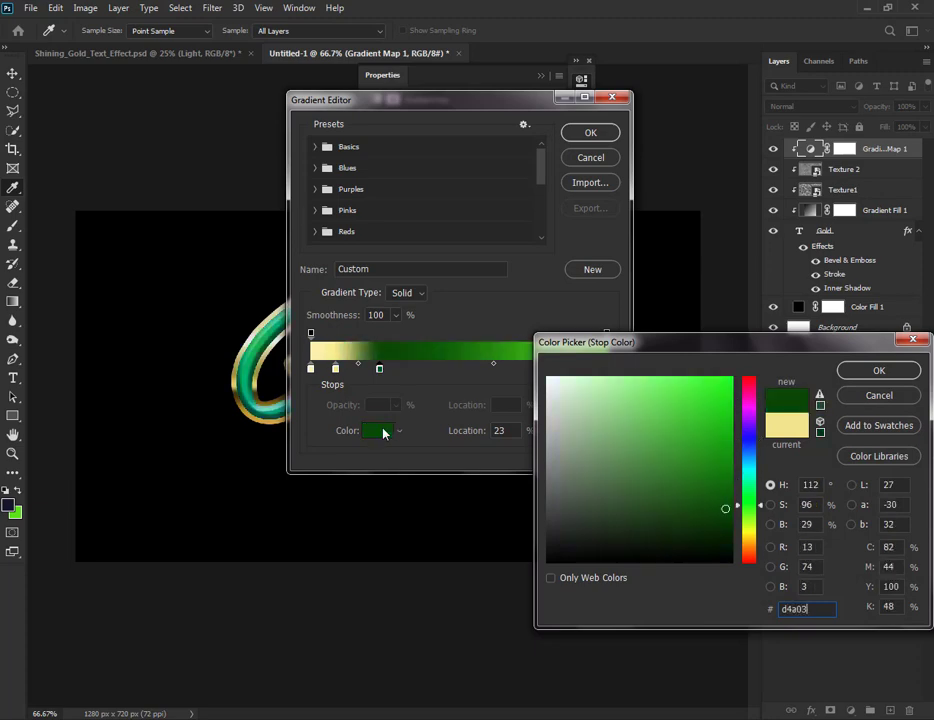
text(1)
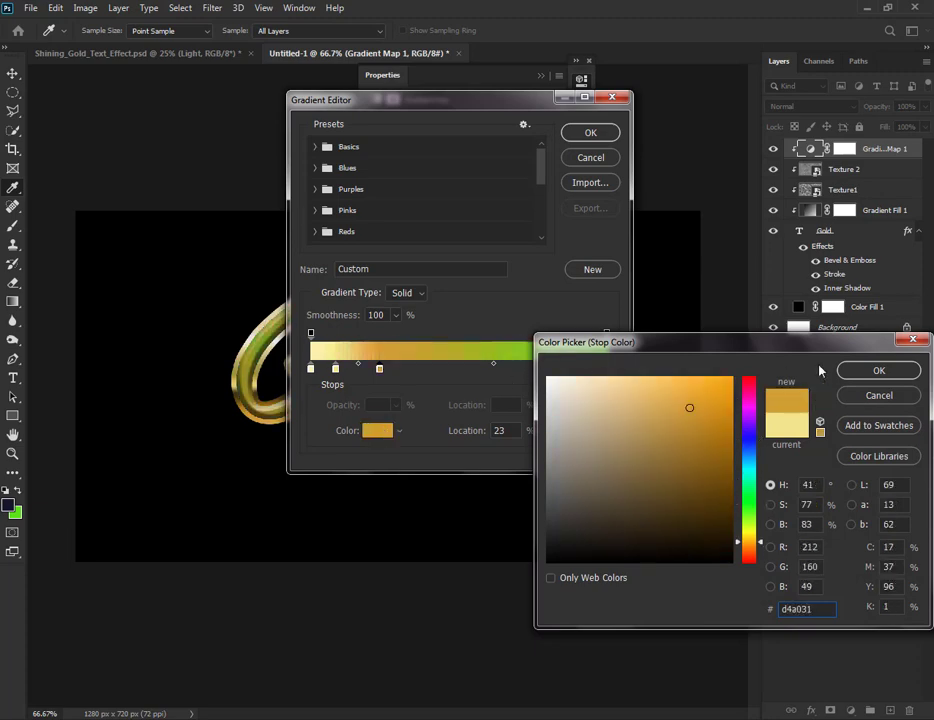
click(872, 371)
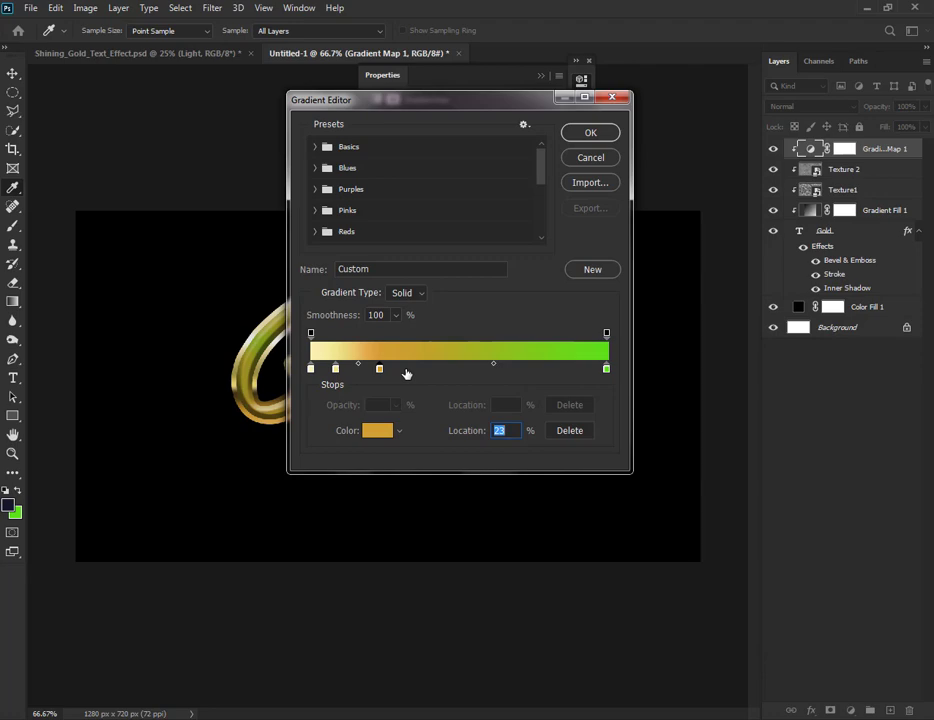
click(415, 369)
click(381, 431)
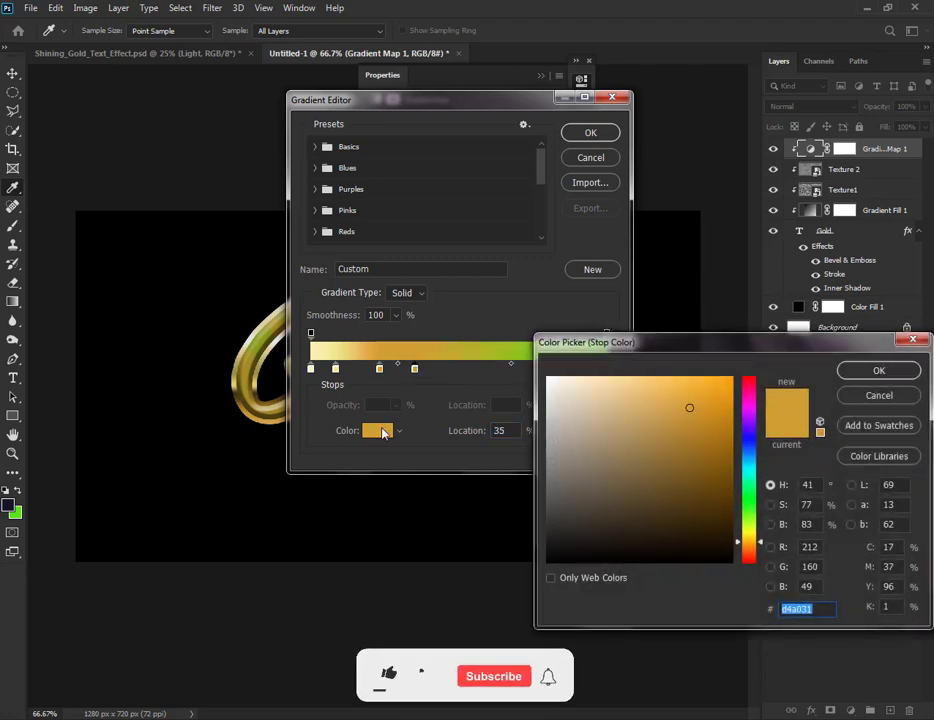
text(4a)
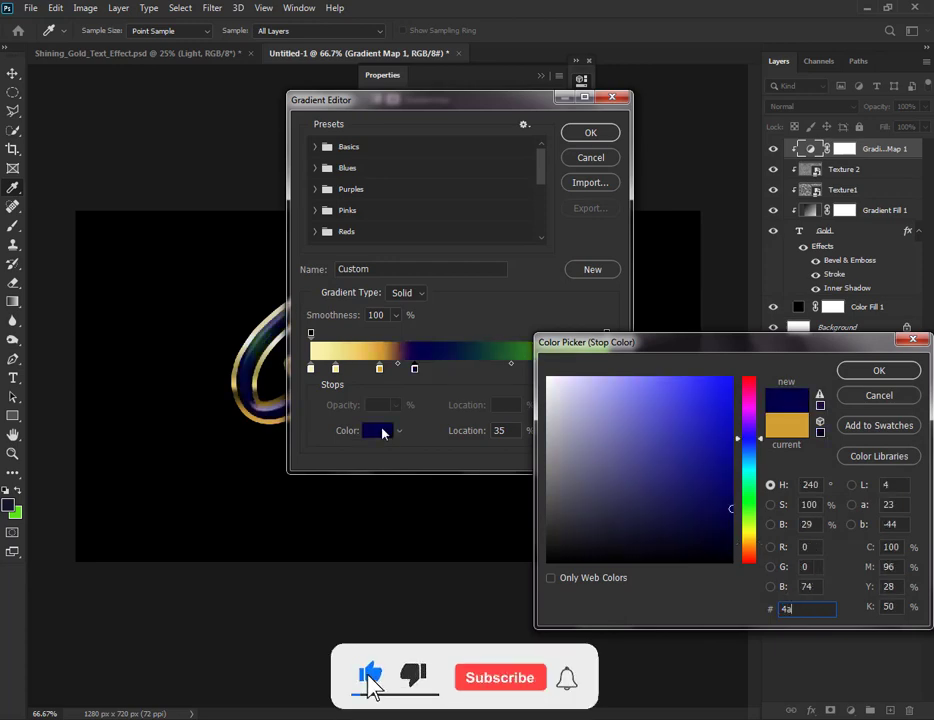
text(3)
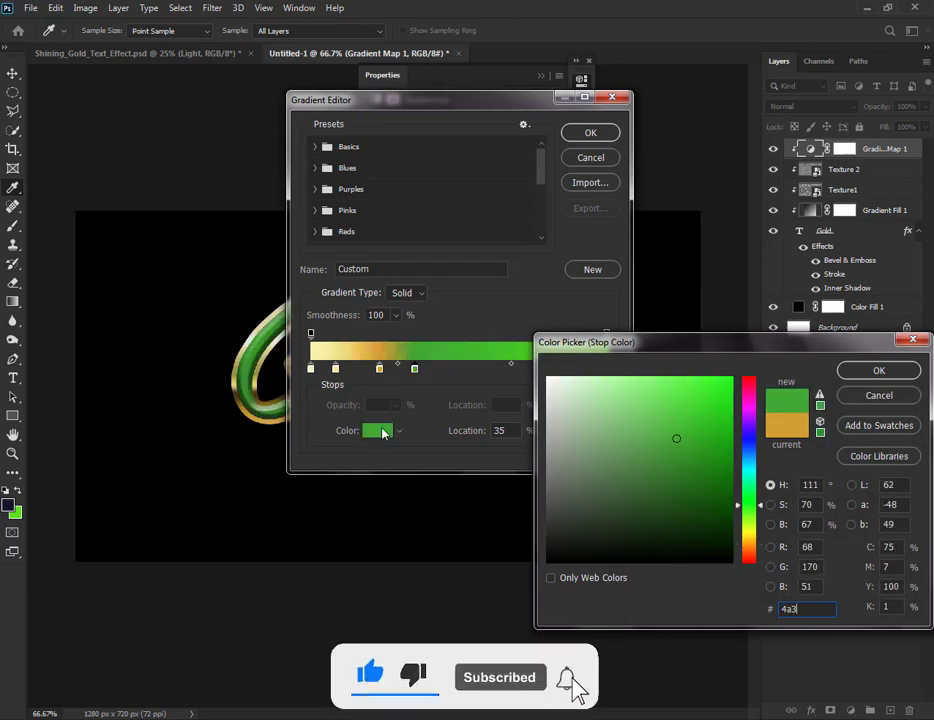
text(d18)
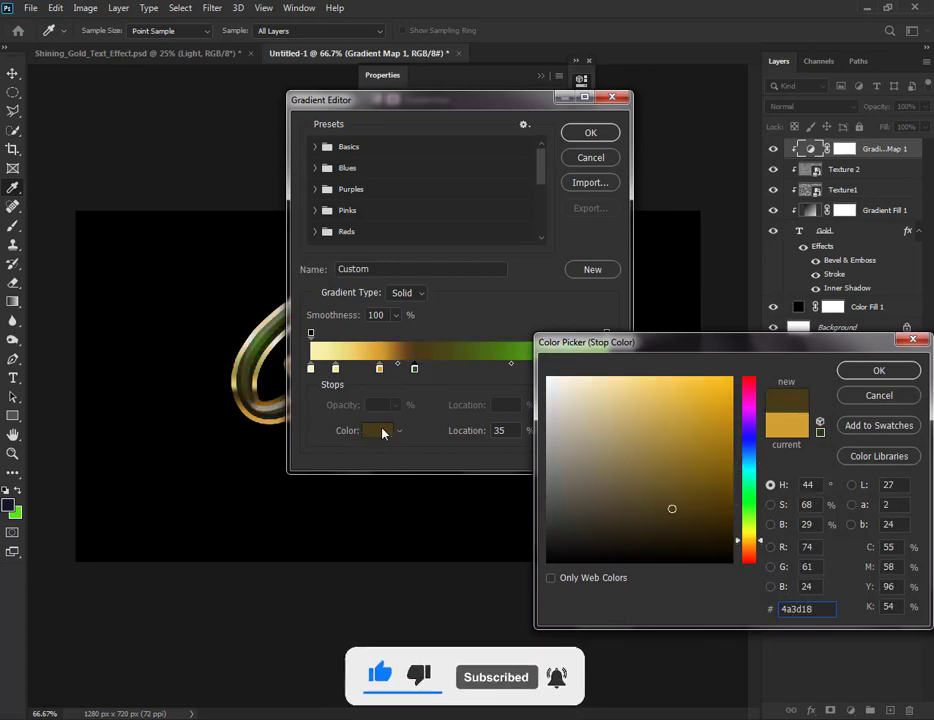
click(877, 370)
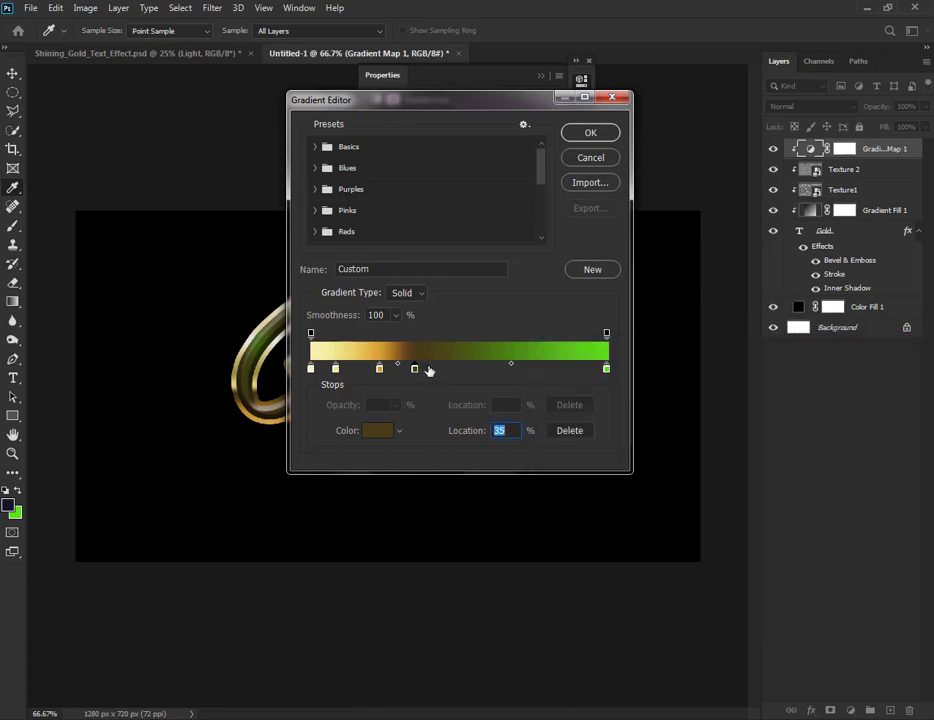
- Add a light yellow #fae37f stop at 39% and an olive #aba149 stop at 45%
click(427, 369)
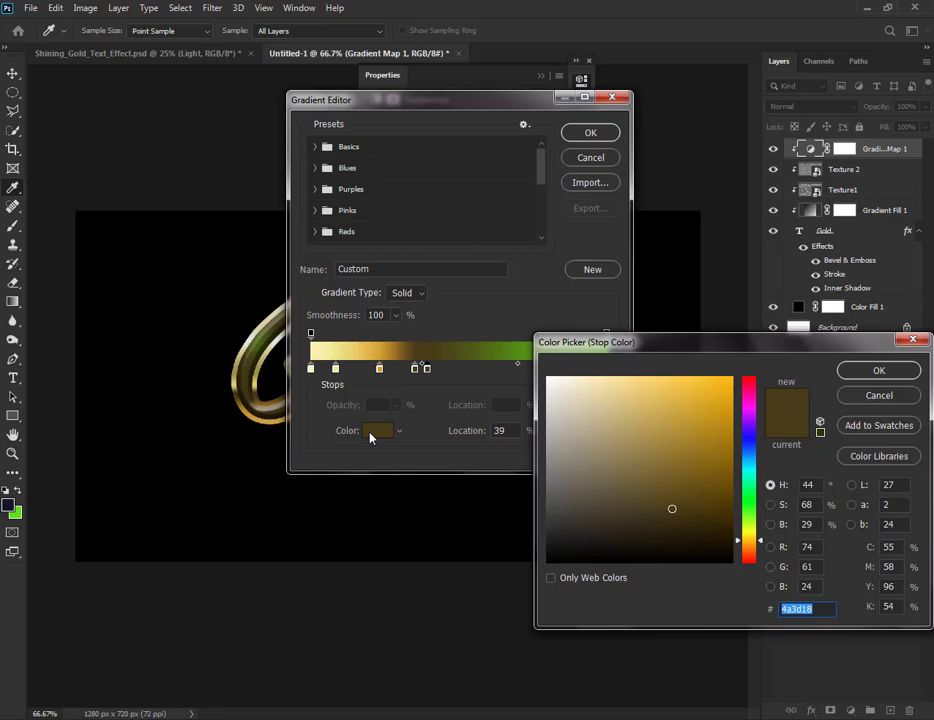
text(fae)
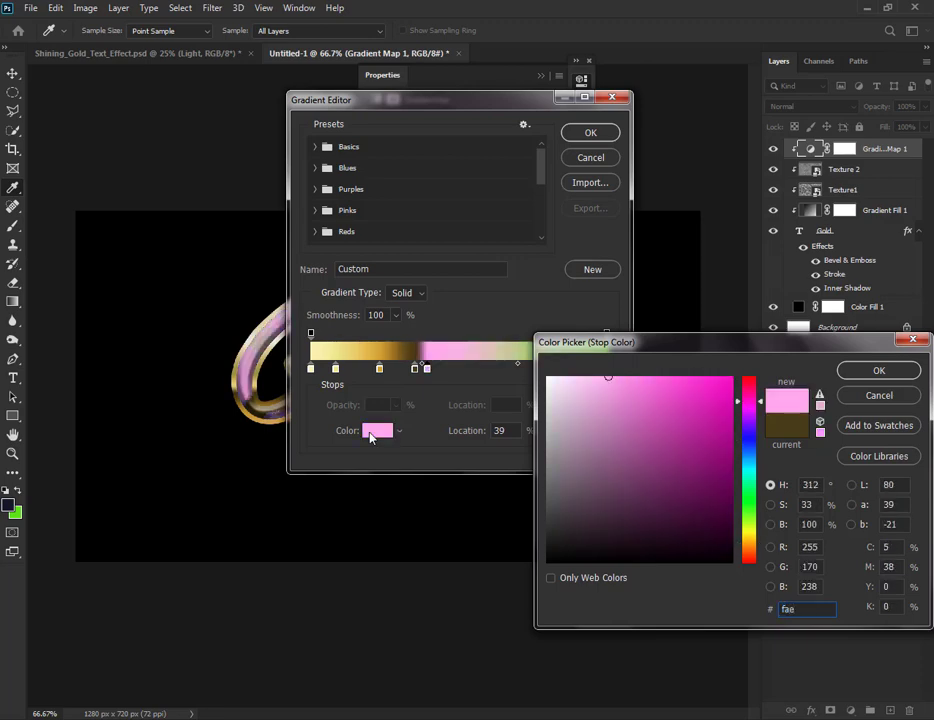
text(37)
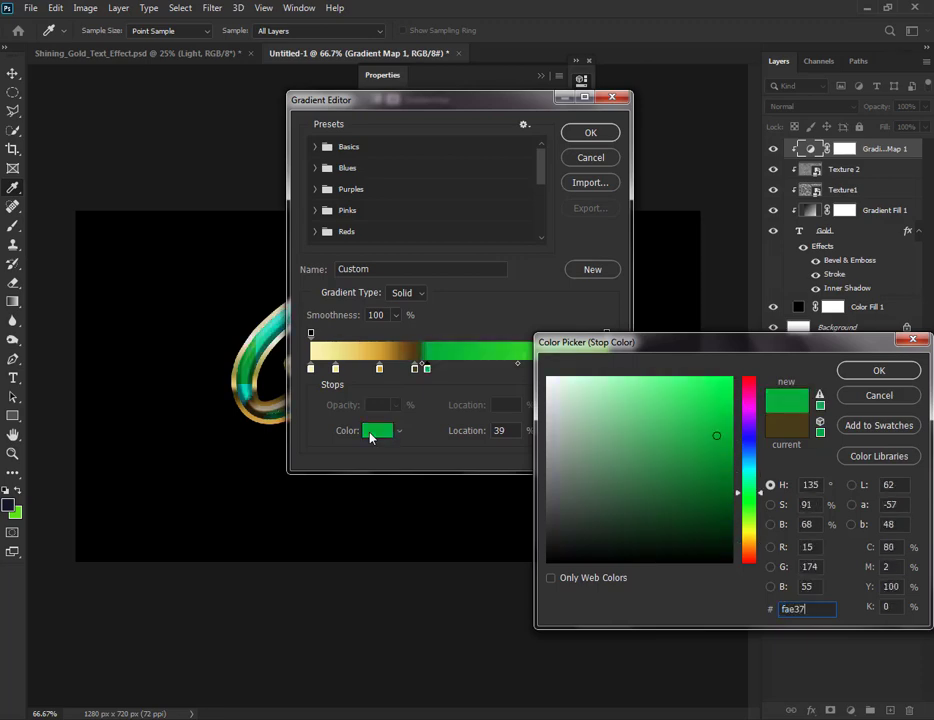
text(f)
click(877, 370)
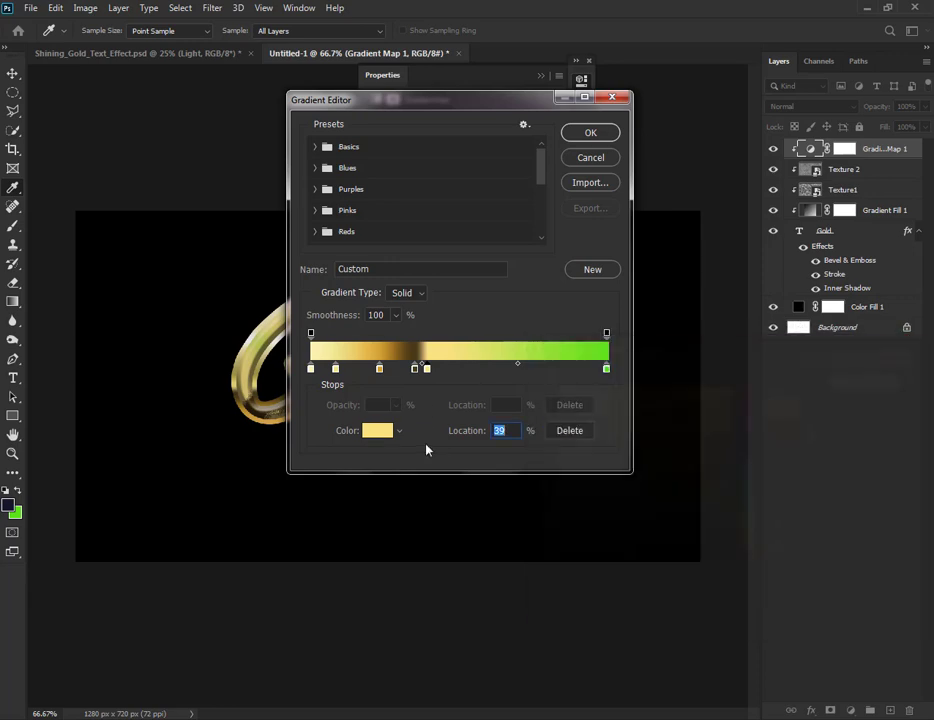
click(444, 369)
click(378, 430)
text(ab)
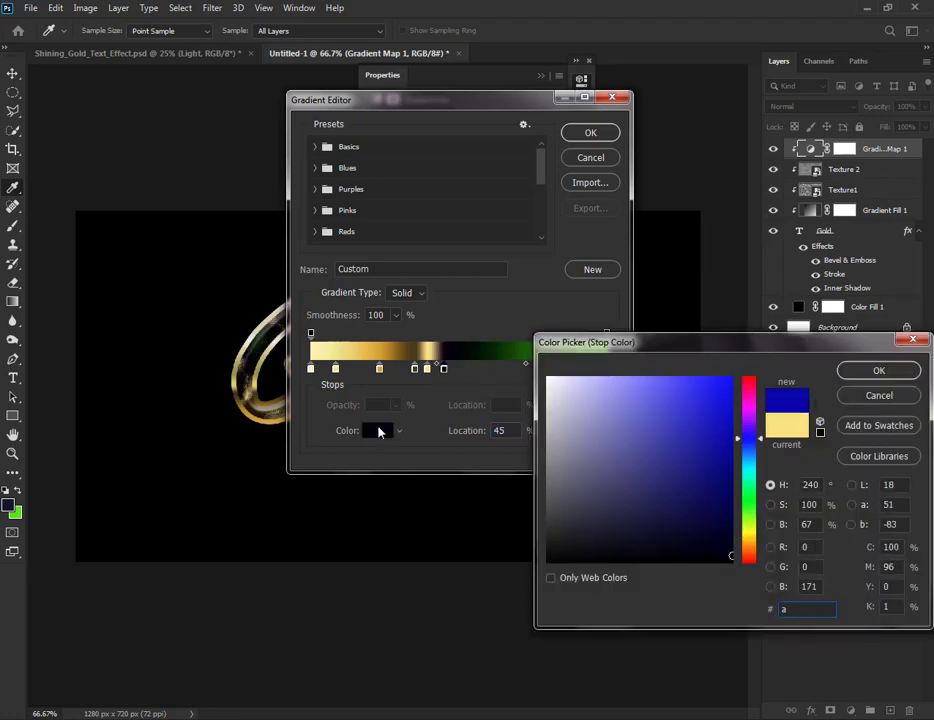
text(a149)
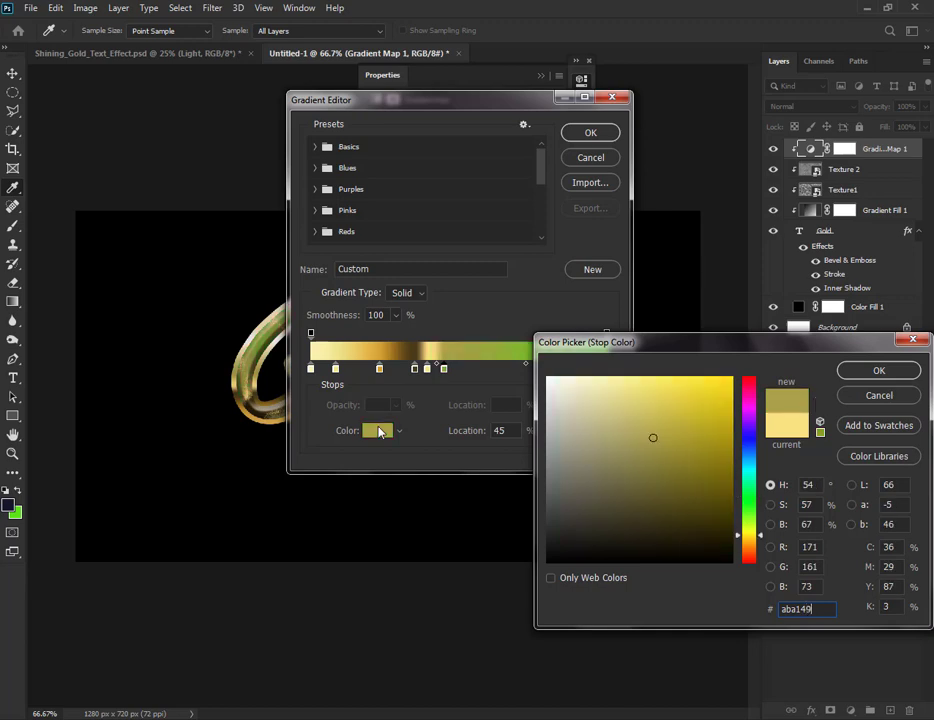
click(878, 370)
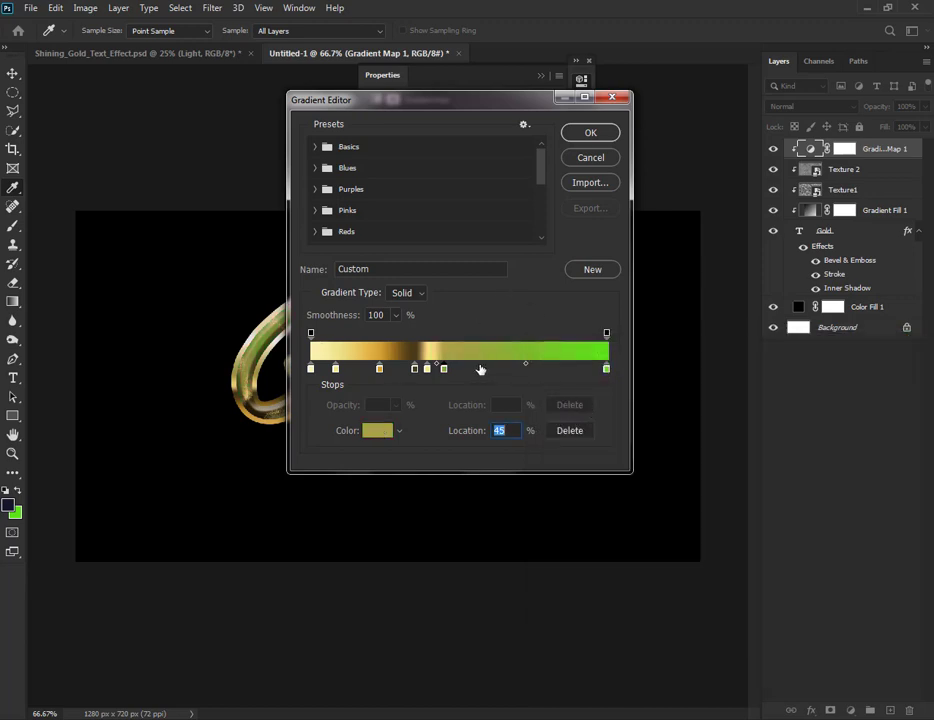
- Add a pale gold #f5e7b5 stop at 57%
click(480, 369)
click(376, 432)
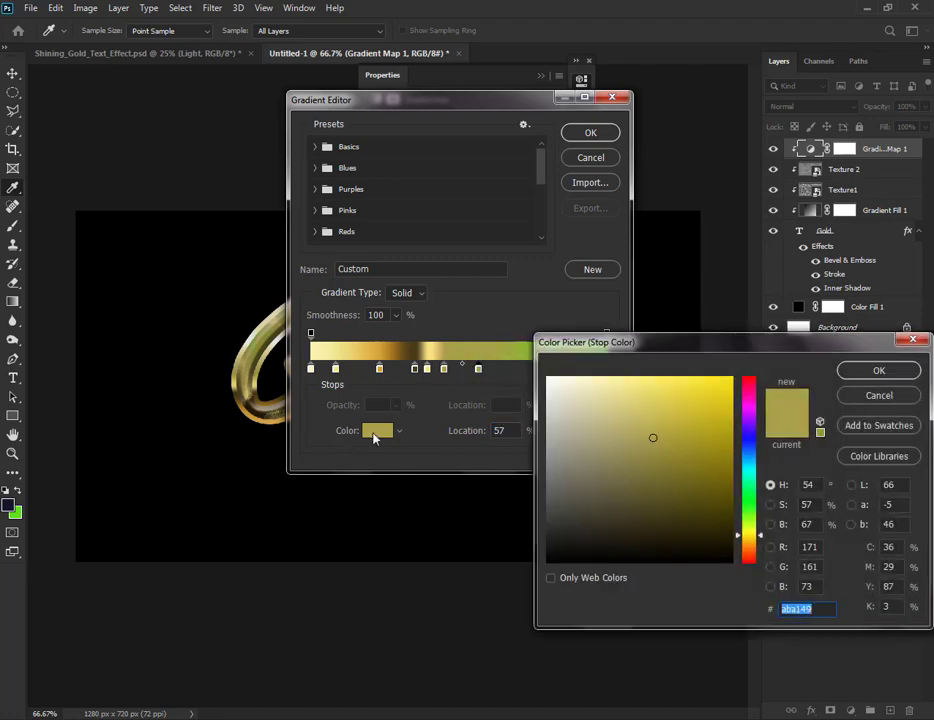
text(f)
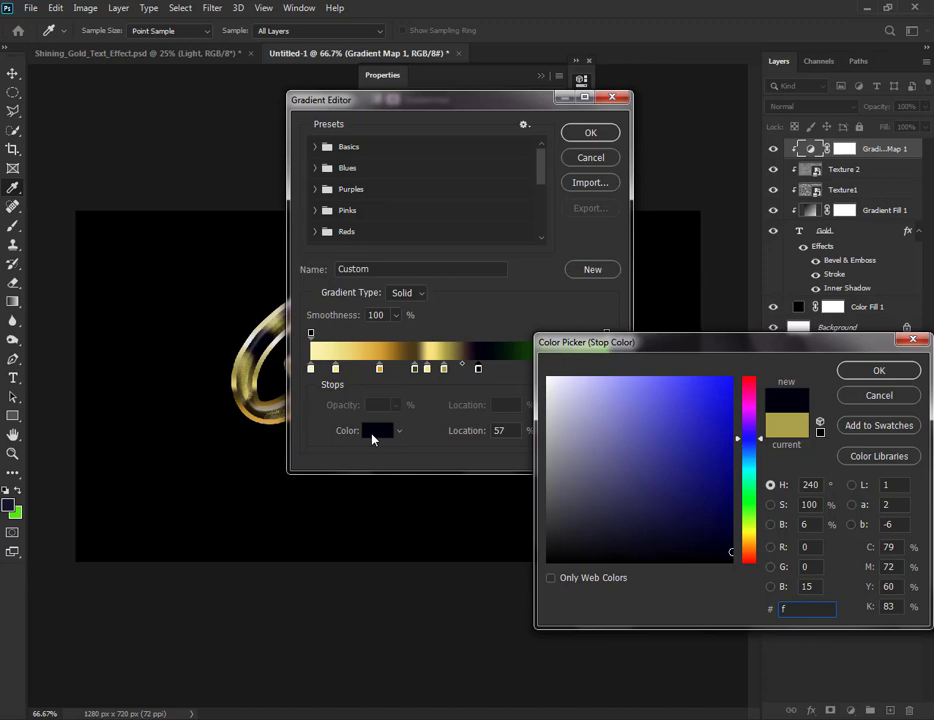
text(5e)
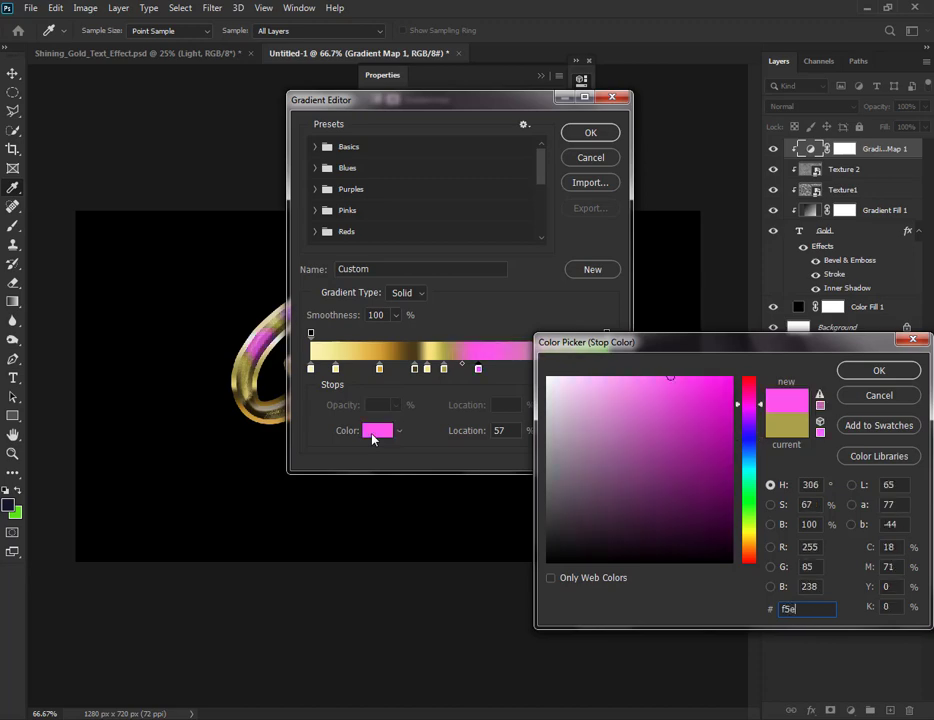
text(7b)
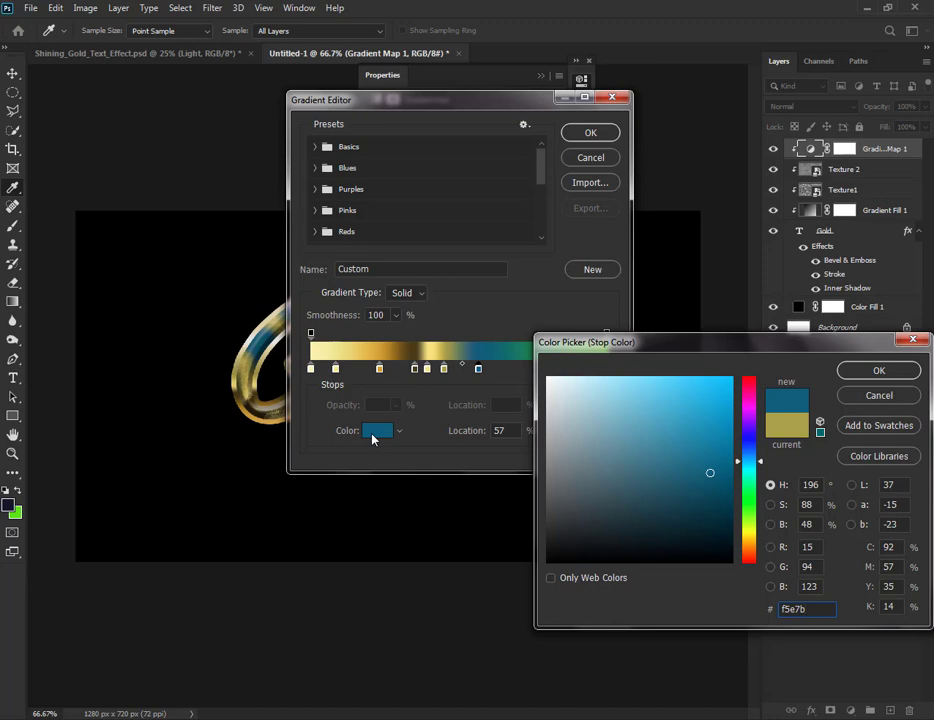
text(5)
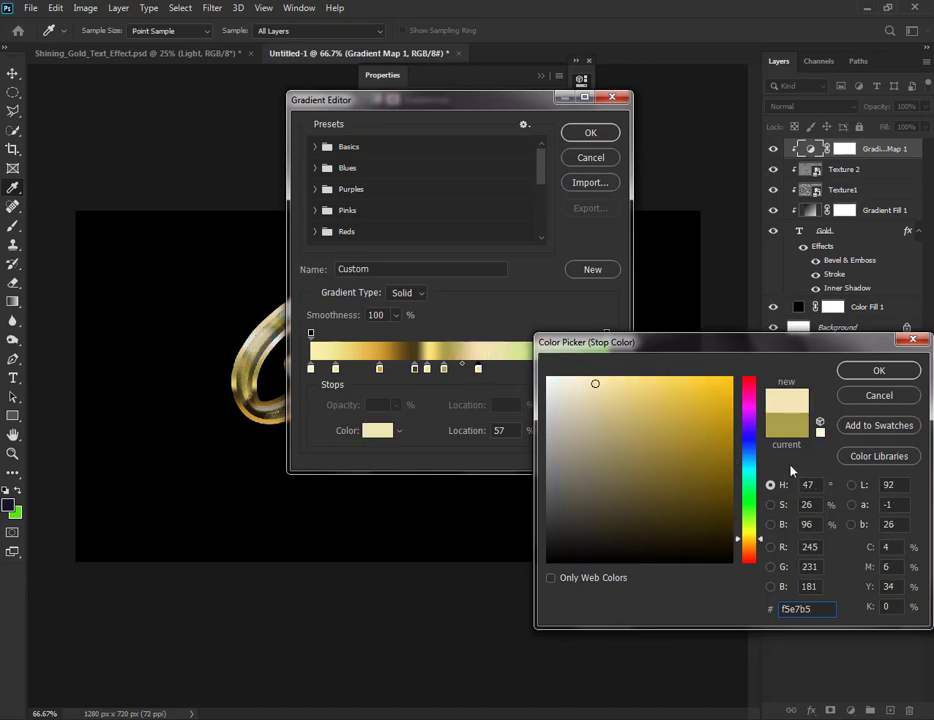
click(852, 377)
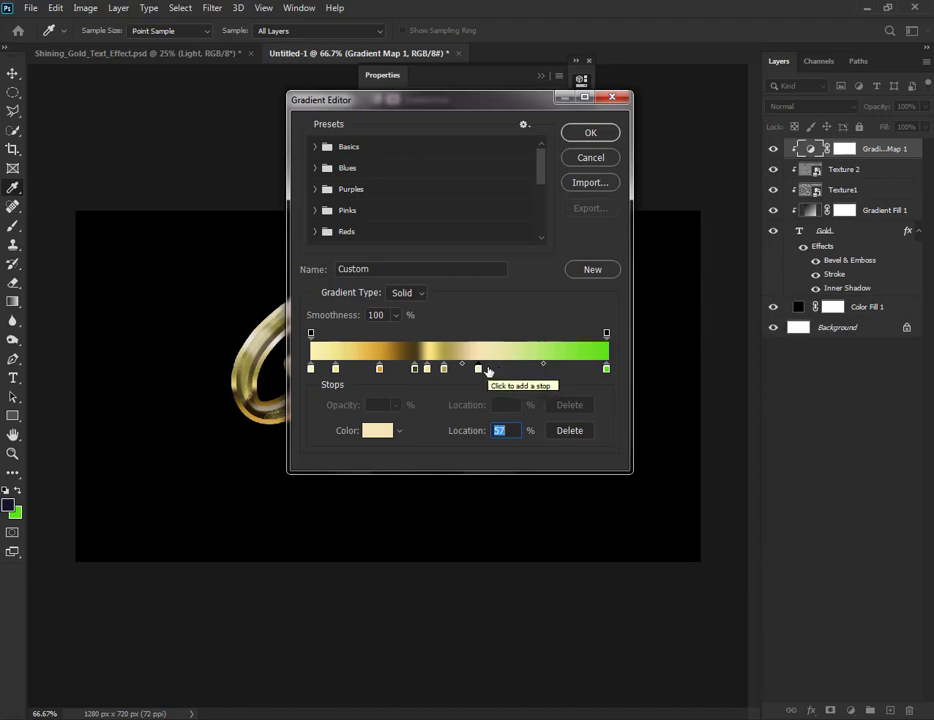
- Add a white #ffffff stop at 59% to the gradient
click(487, 371)
click(379, 432)
text(ff)
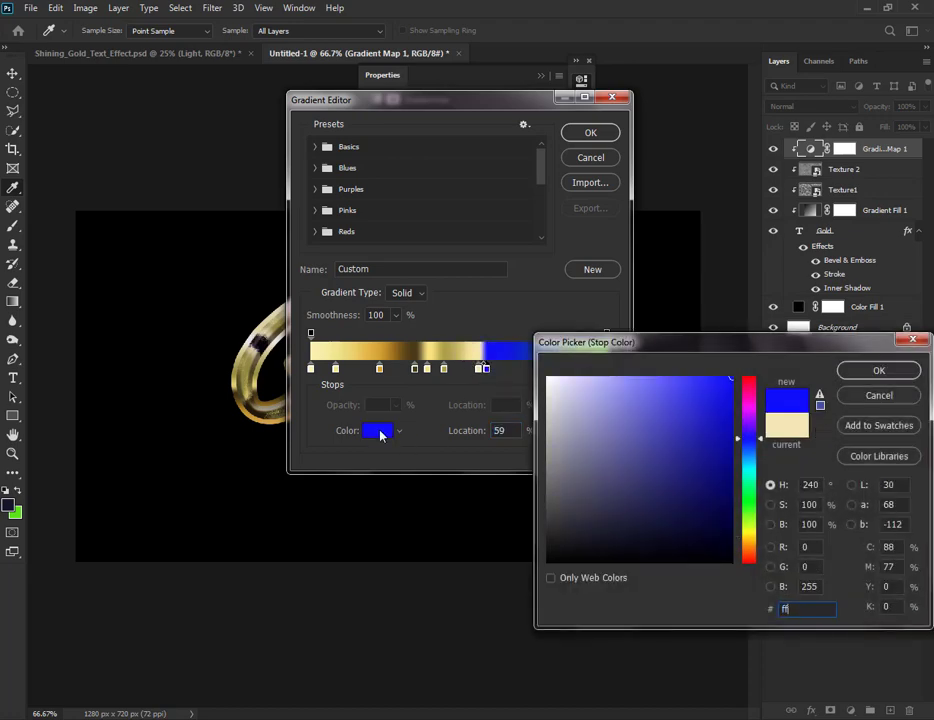
text(ffff)
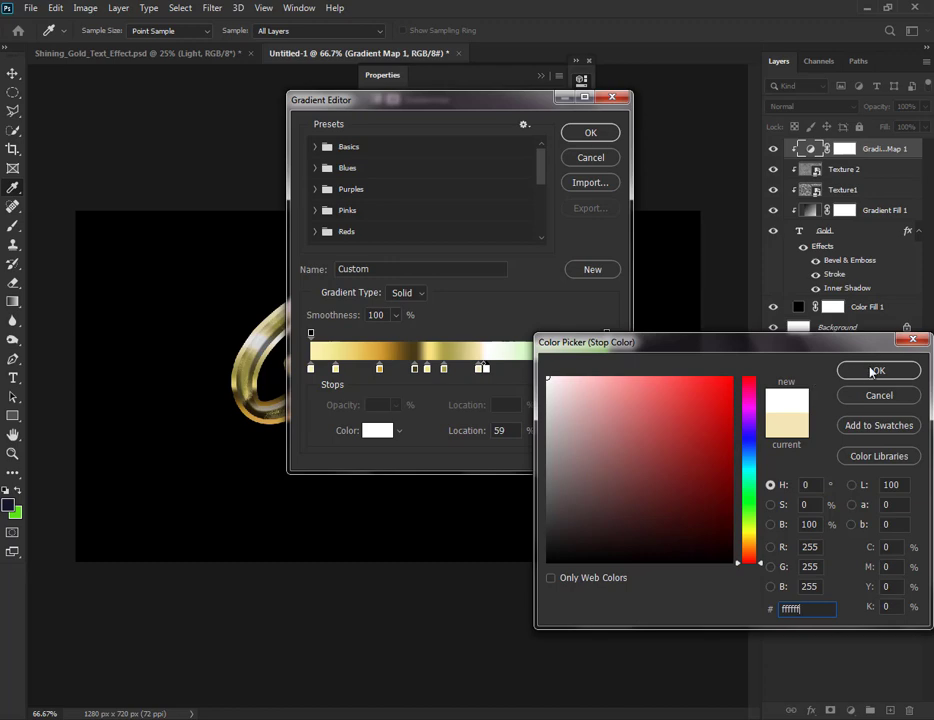
key(BackSpace)
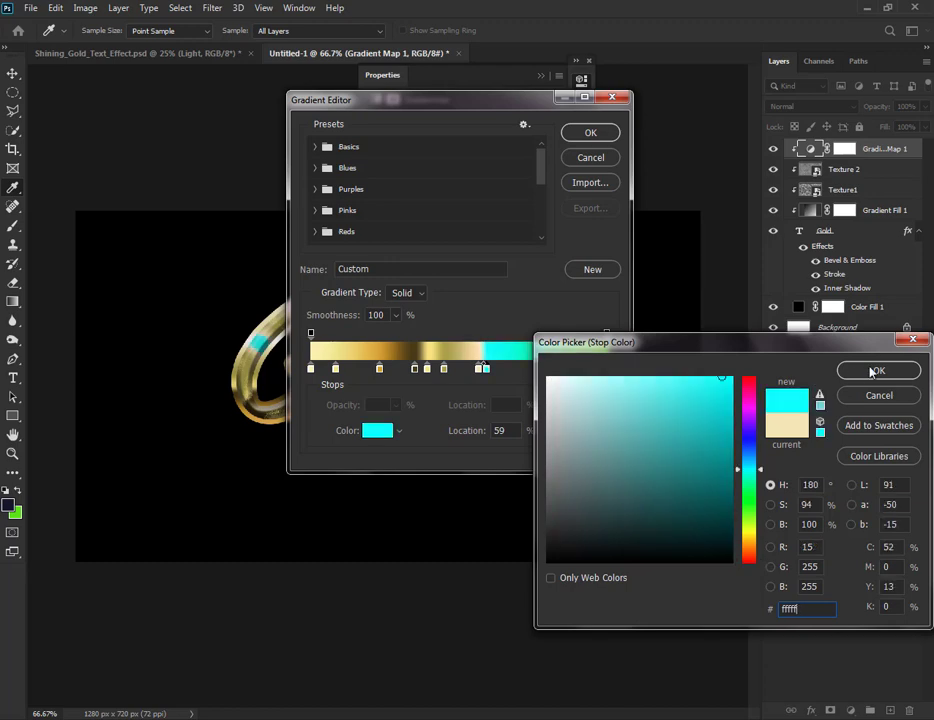
text(f)
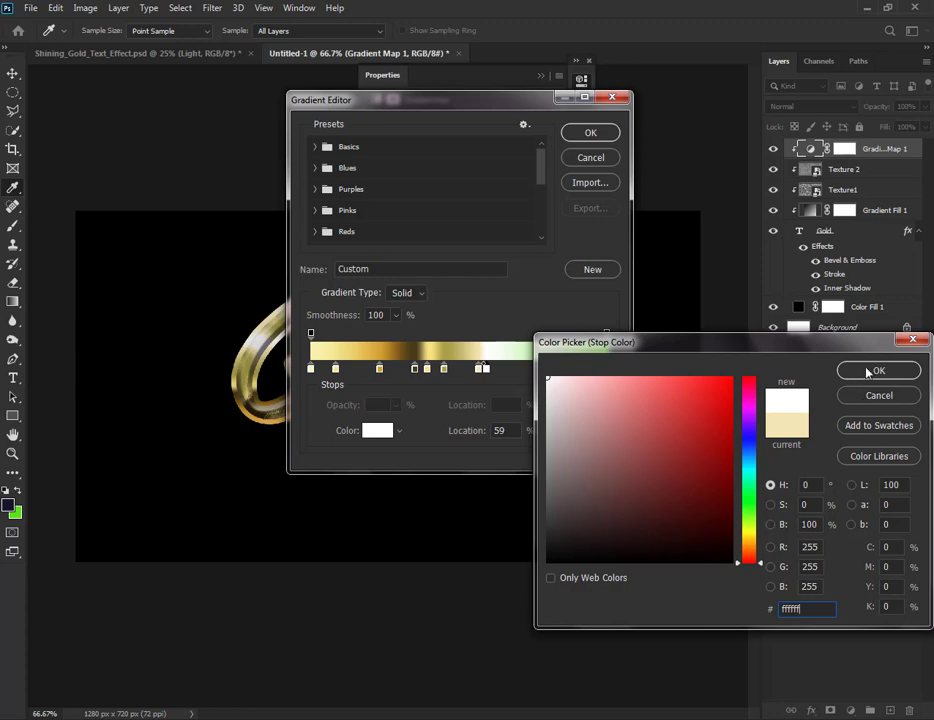
click(876, 371)
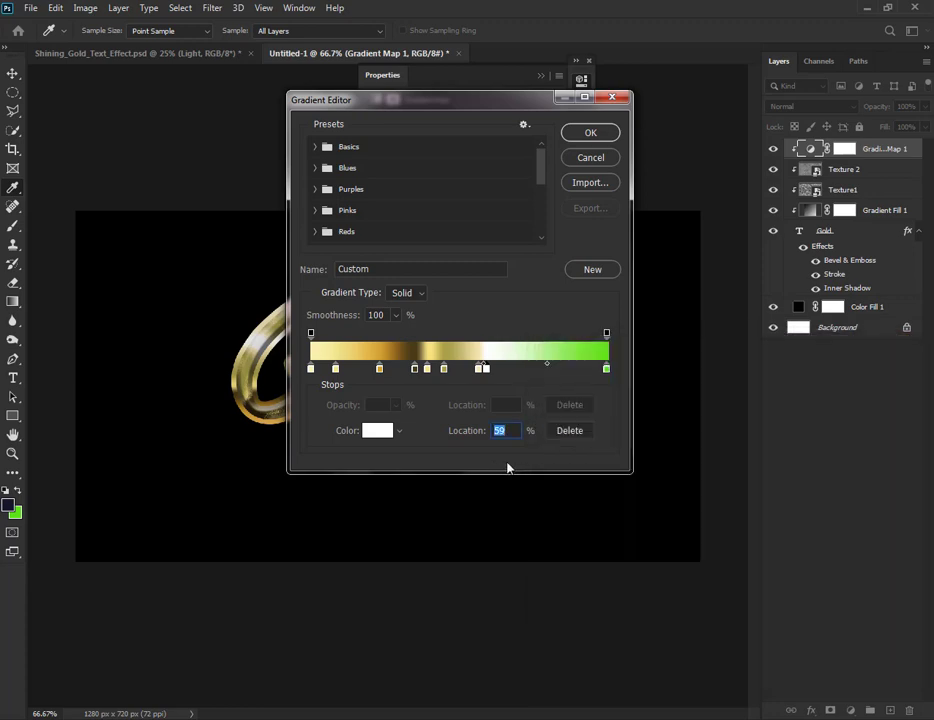
- Add a pale gold #f5e7b5 stop at 70% and apply the gradient map
click(517, 369)
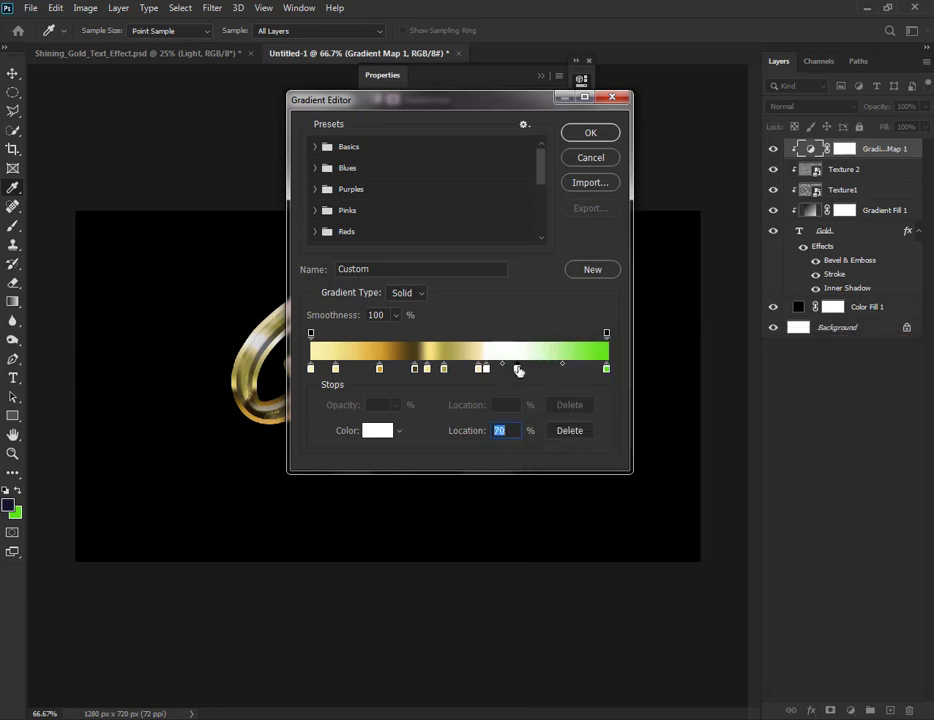
double_click(517, 369)
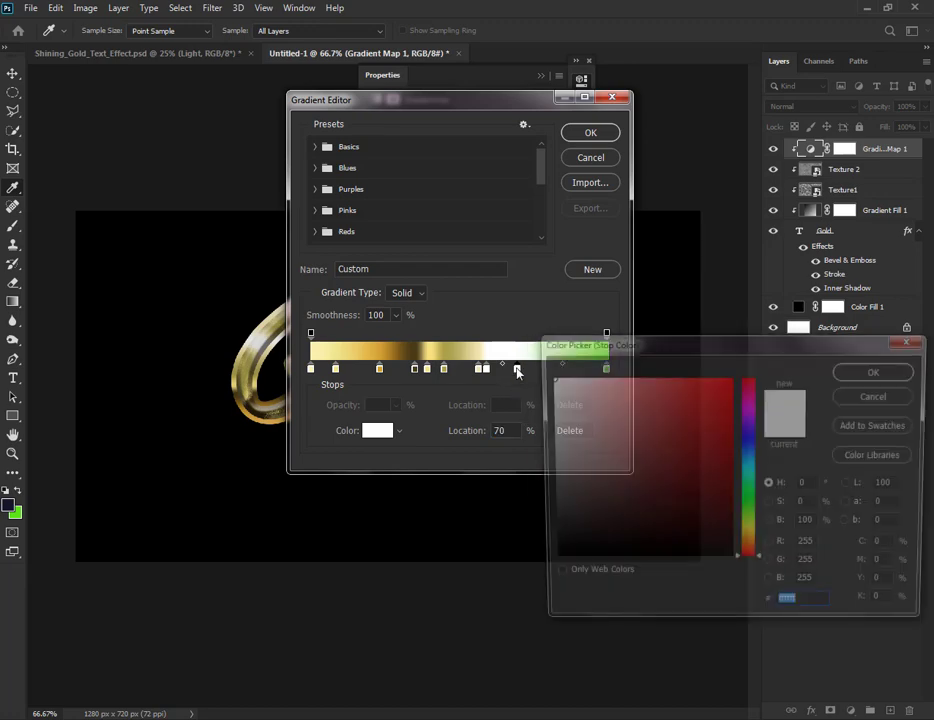
text(f)
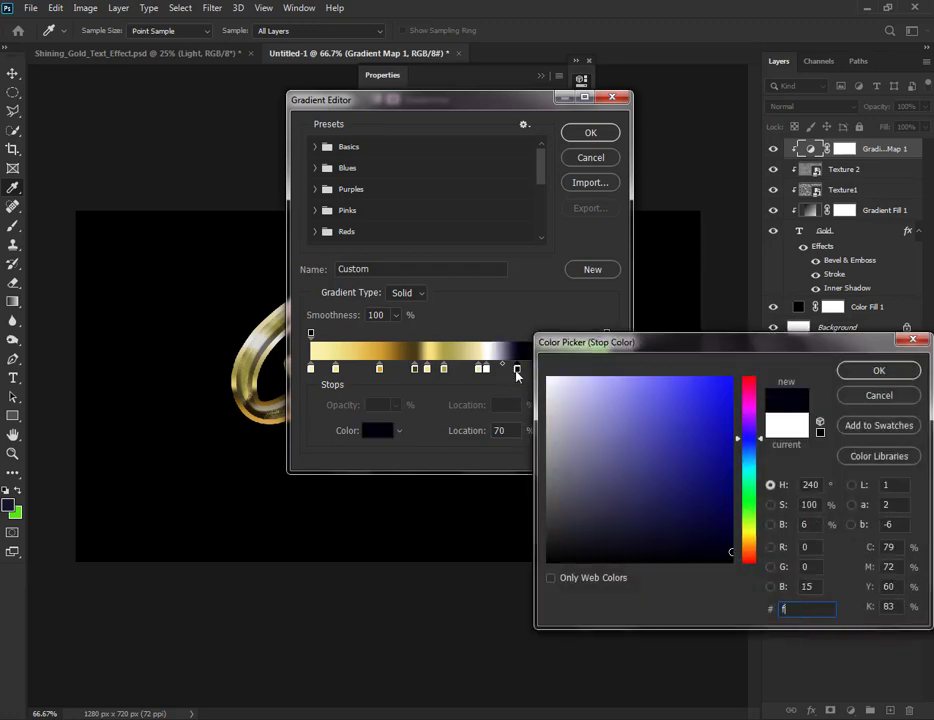
text(5e)
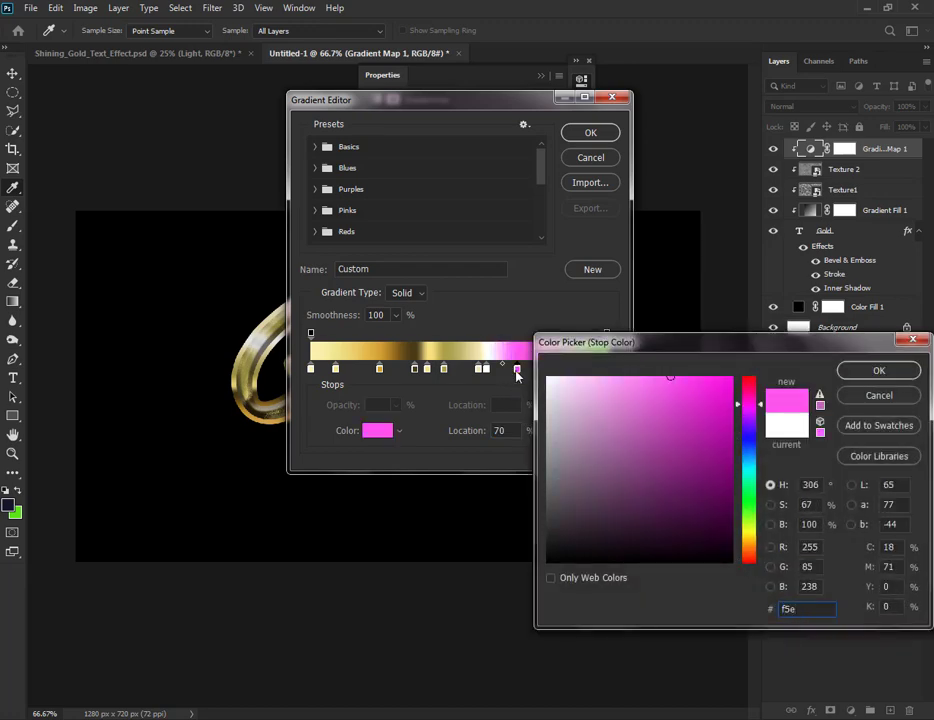
text(7b5)
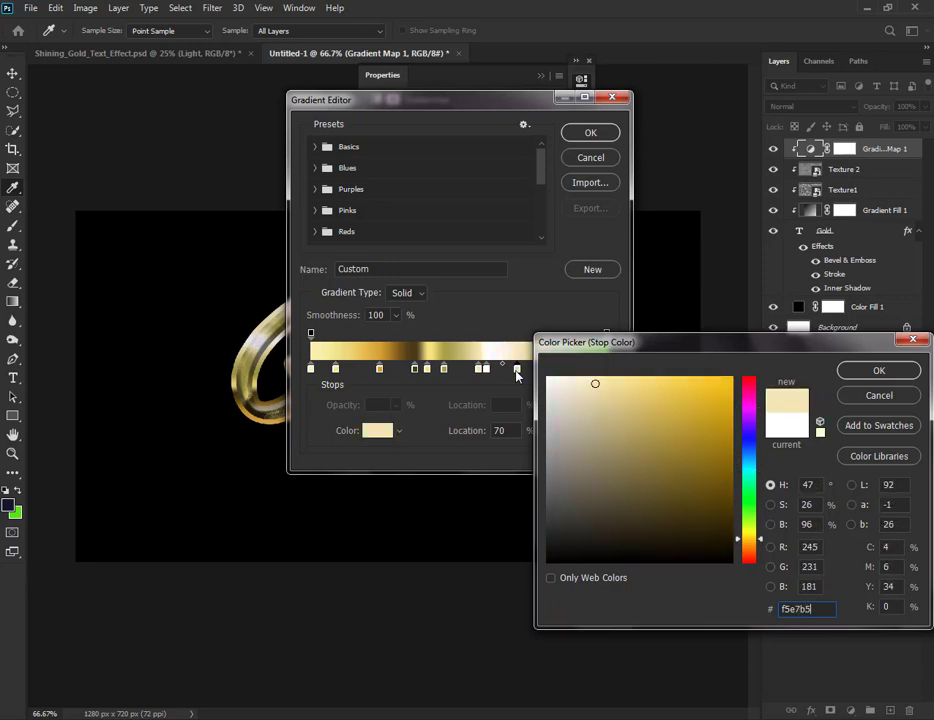
click(874, 371)
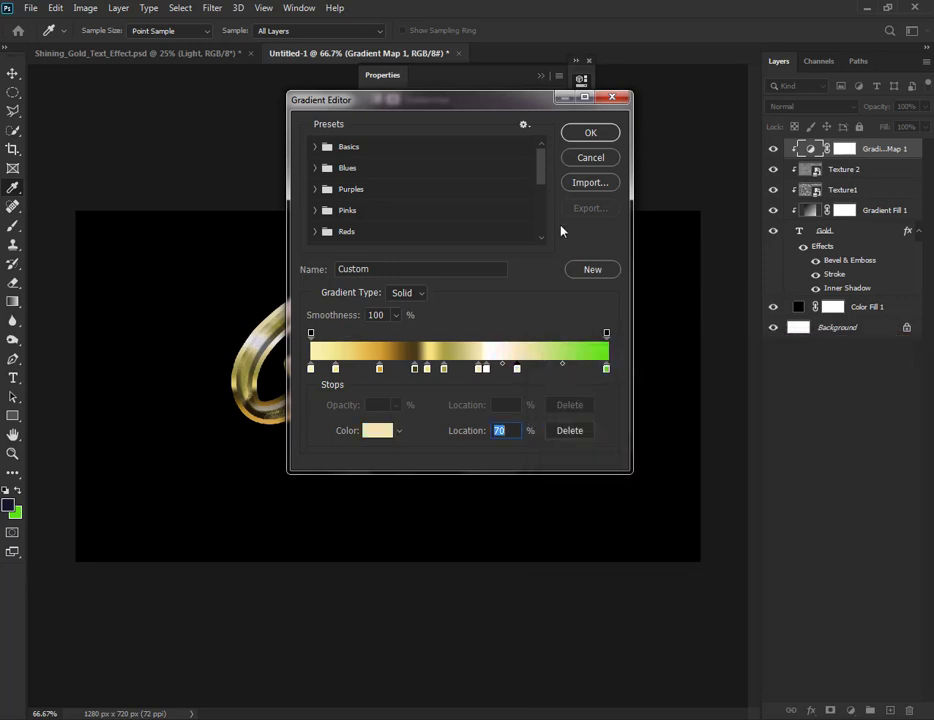
click(596, 135)
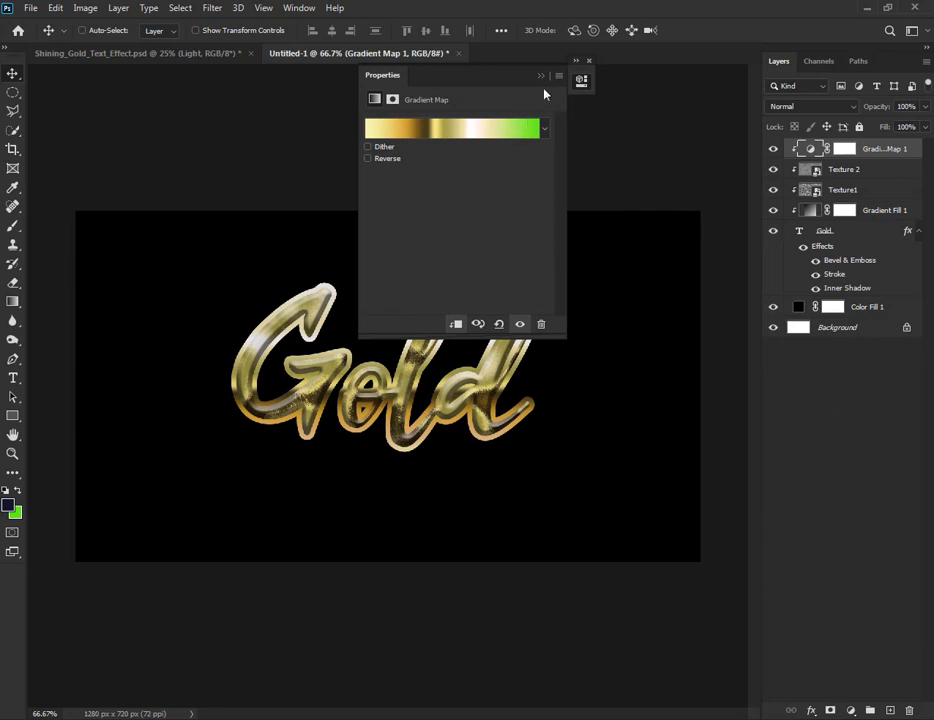
- Place Texture 3 from Explorer, clip it to the Gold text with Ctrl+Alt+G, and set 5% opacity
click(540, 77)
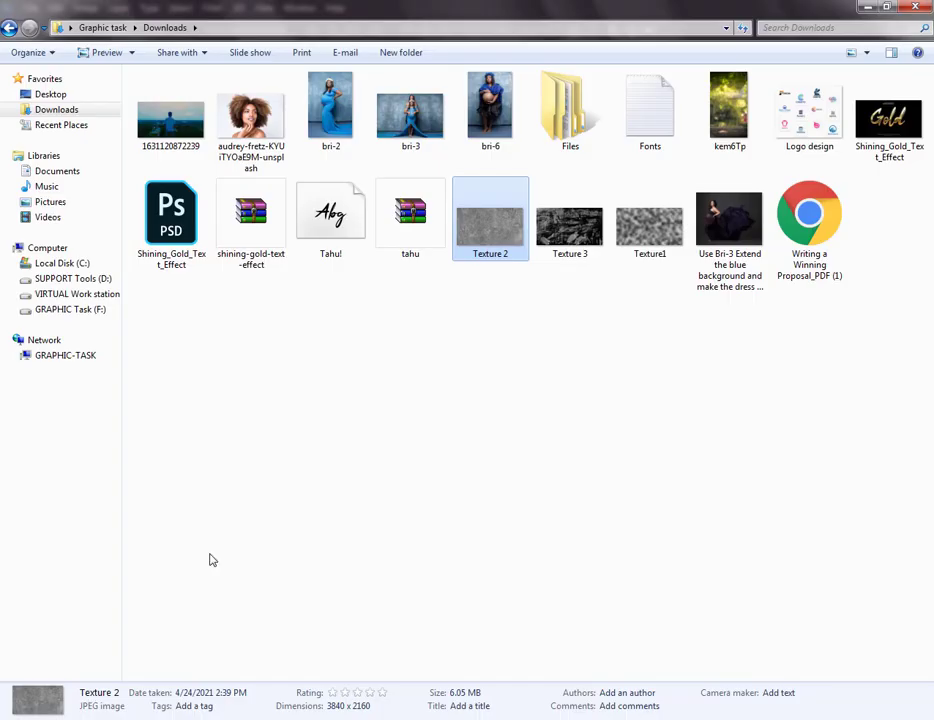
click(540, 238)
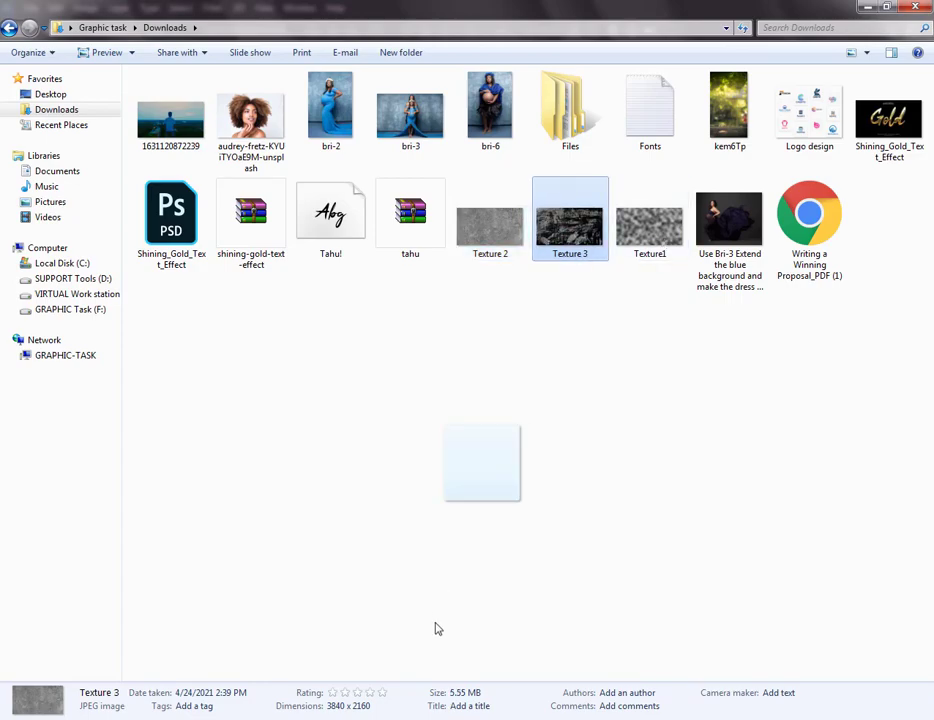
drag(570, 225, 437, 398)
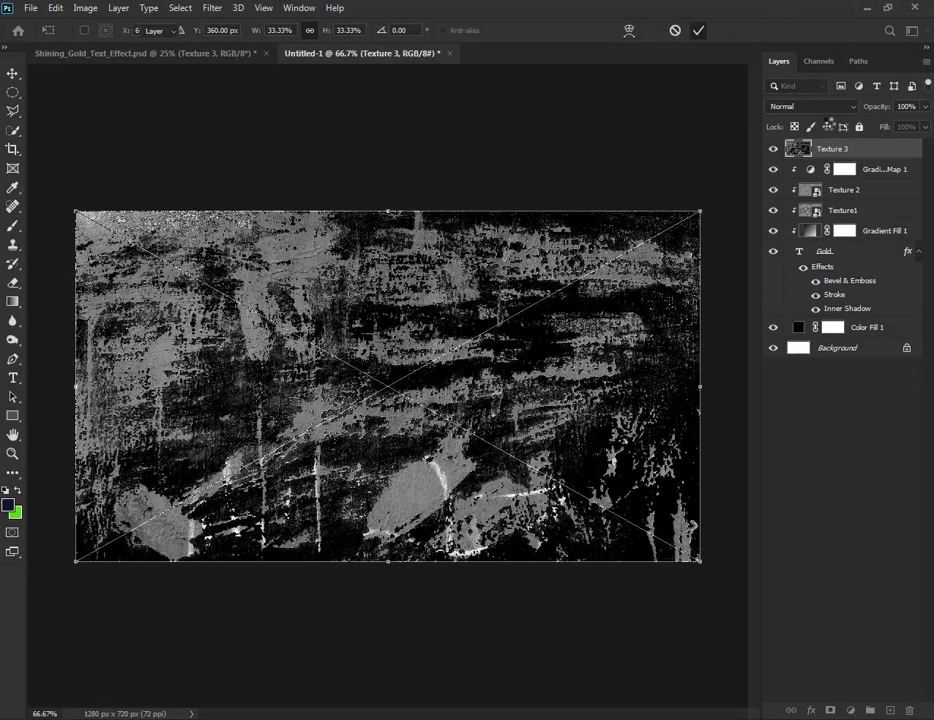
key(Return)
key(ctrl+alt+g)
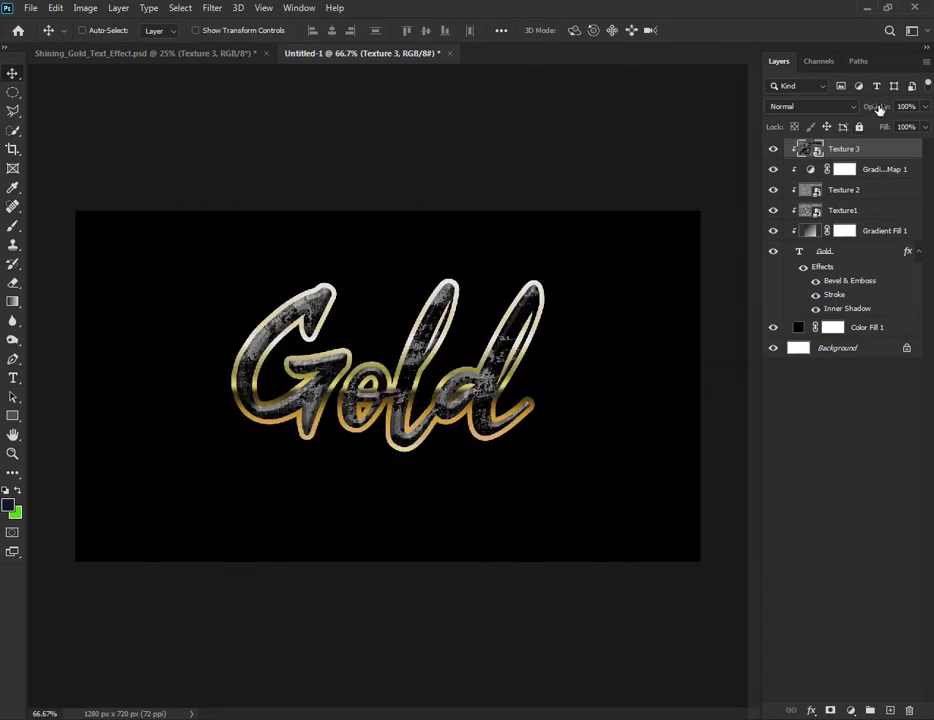
drag(879, 109, 770, 103)
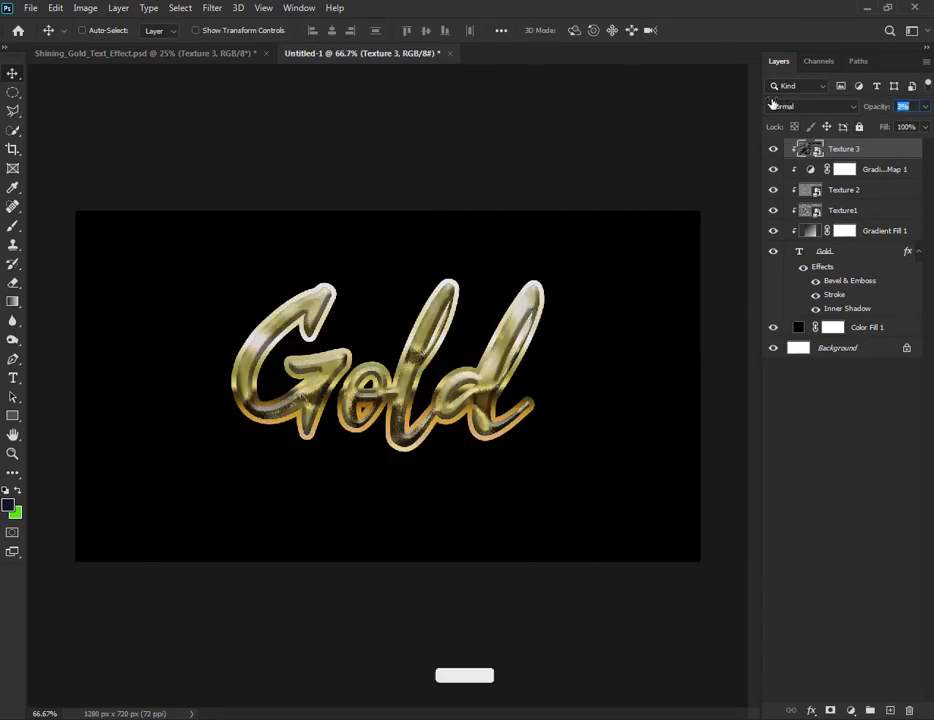
text(5)
key(Return)
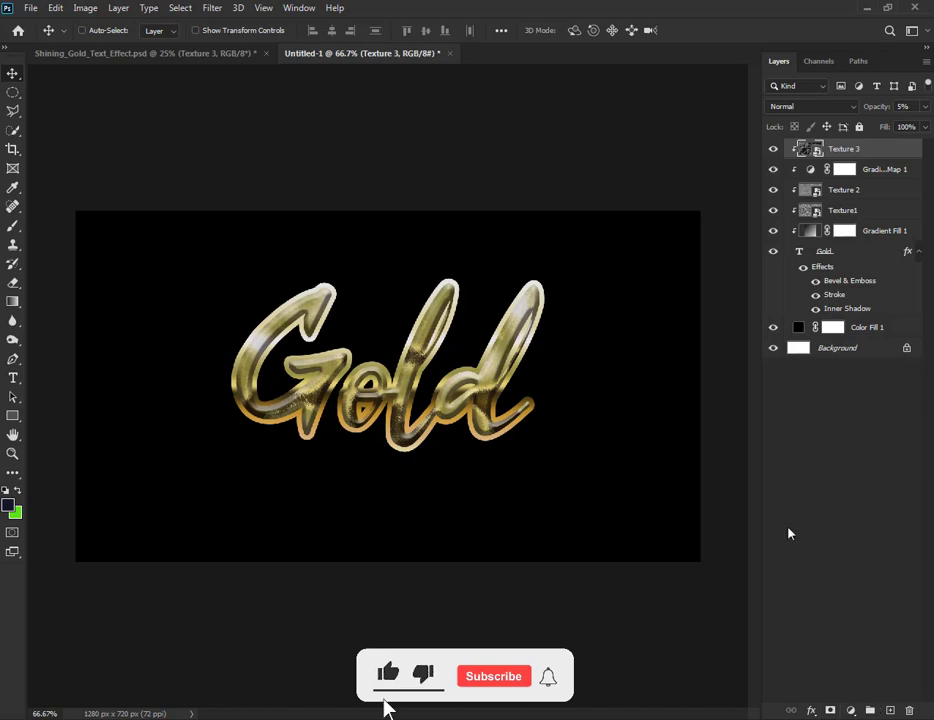
- Add a Color Lookup layer using FallColors.look and move the Gold text layers down 24 px
click(850, 710)
click(885, 630)
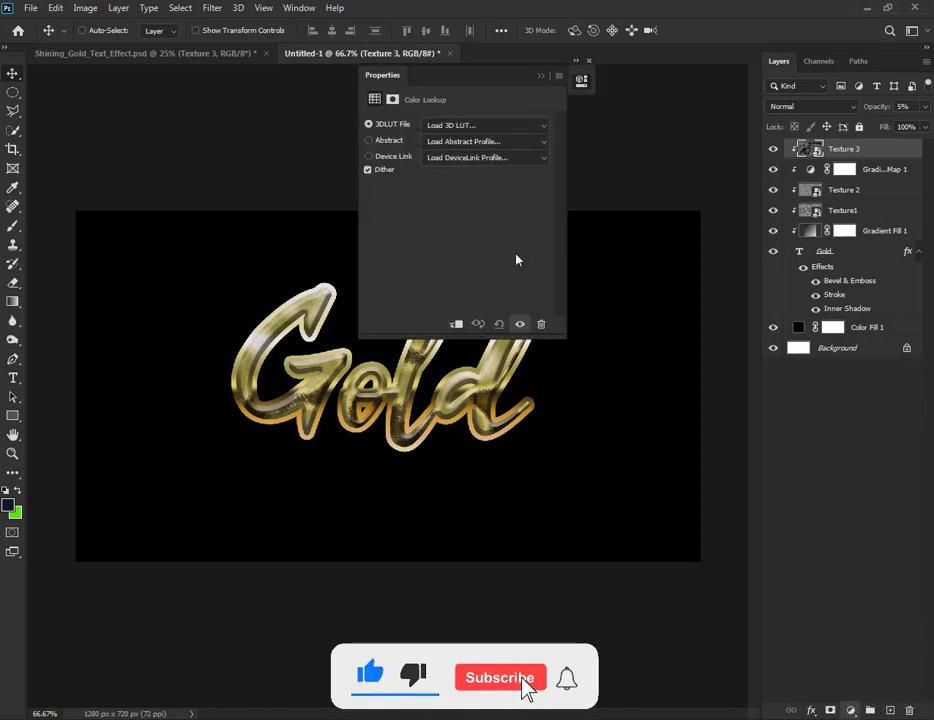
click(475, 126)
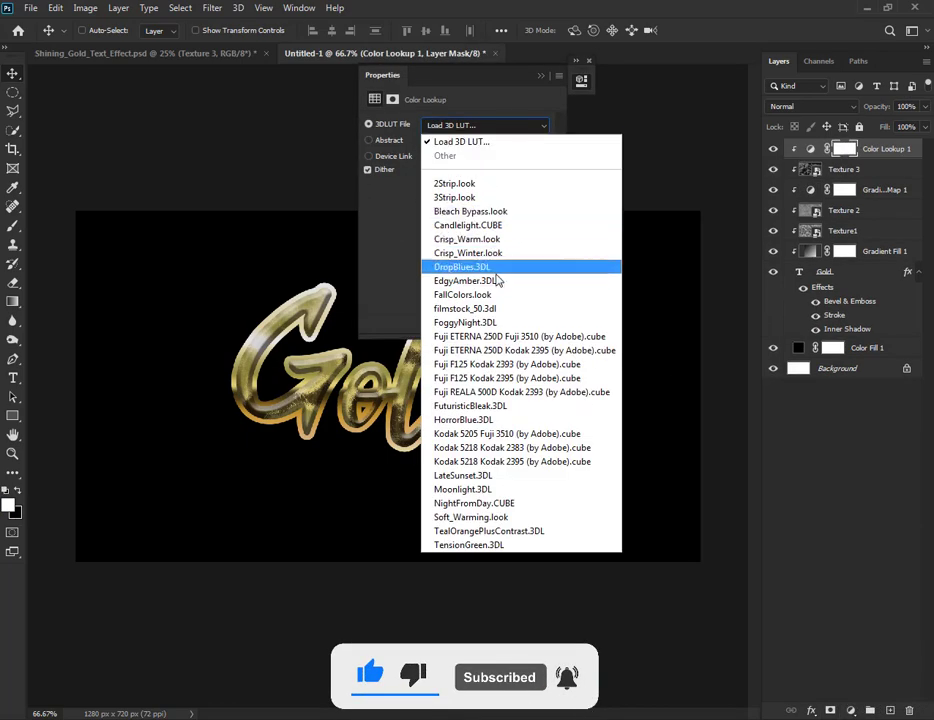
click(500, 296)
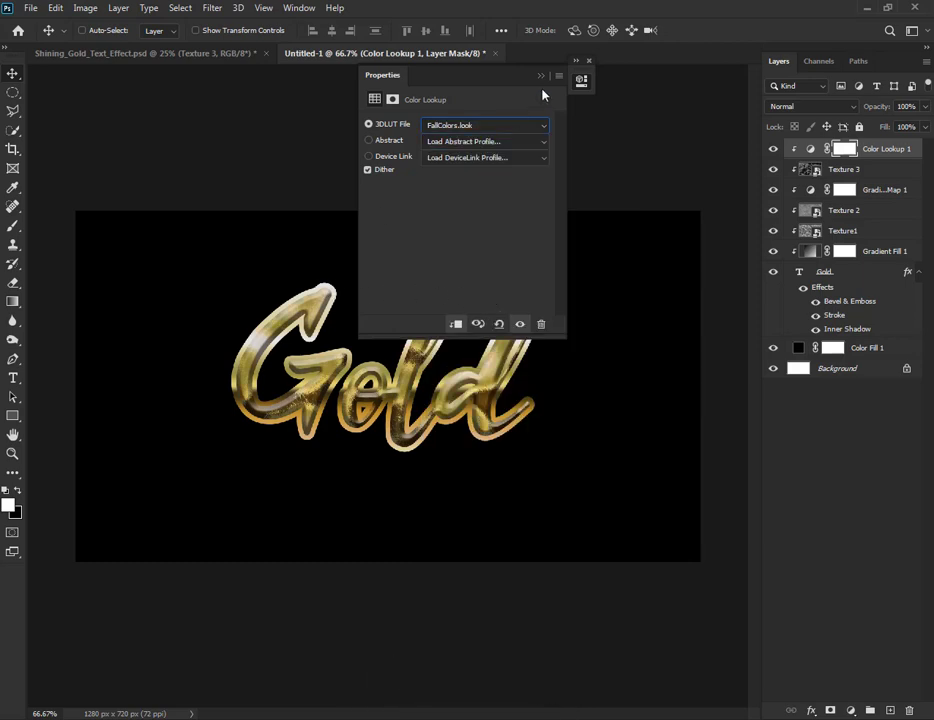
click(588, 62)
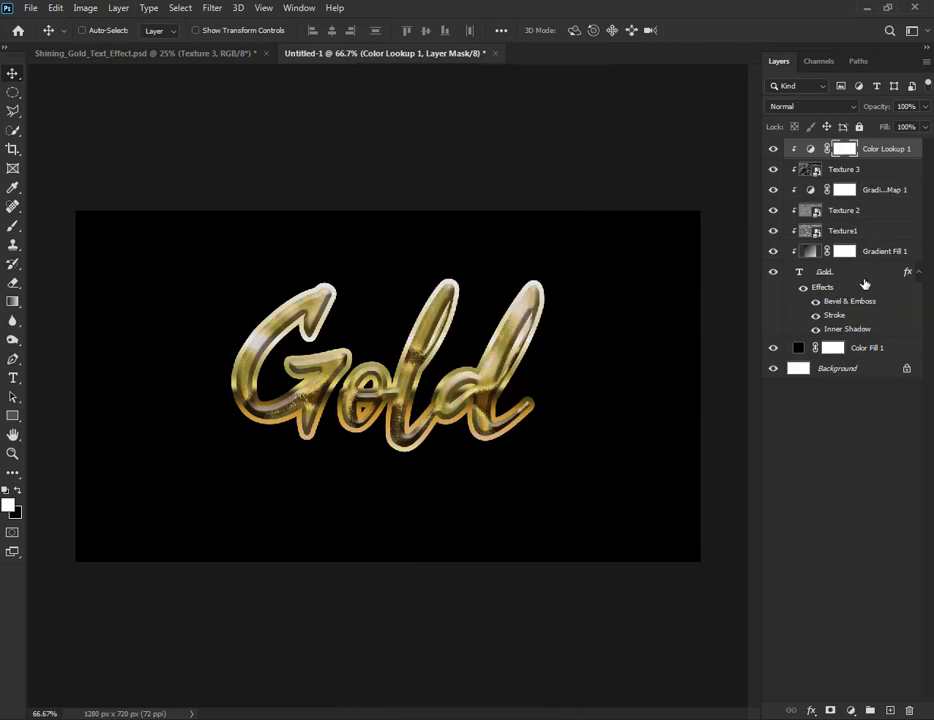
shift+click(830, 296)
drag(461, 348, 461, 372)
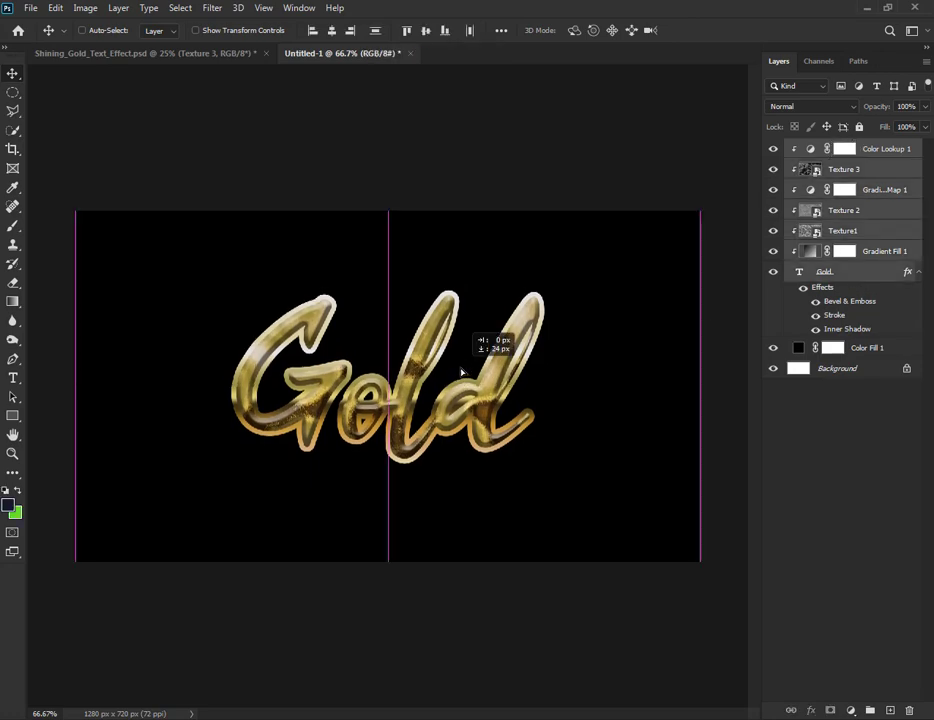